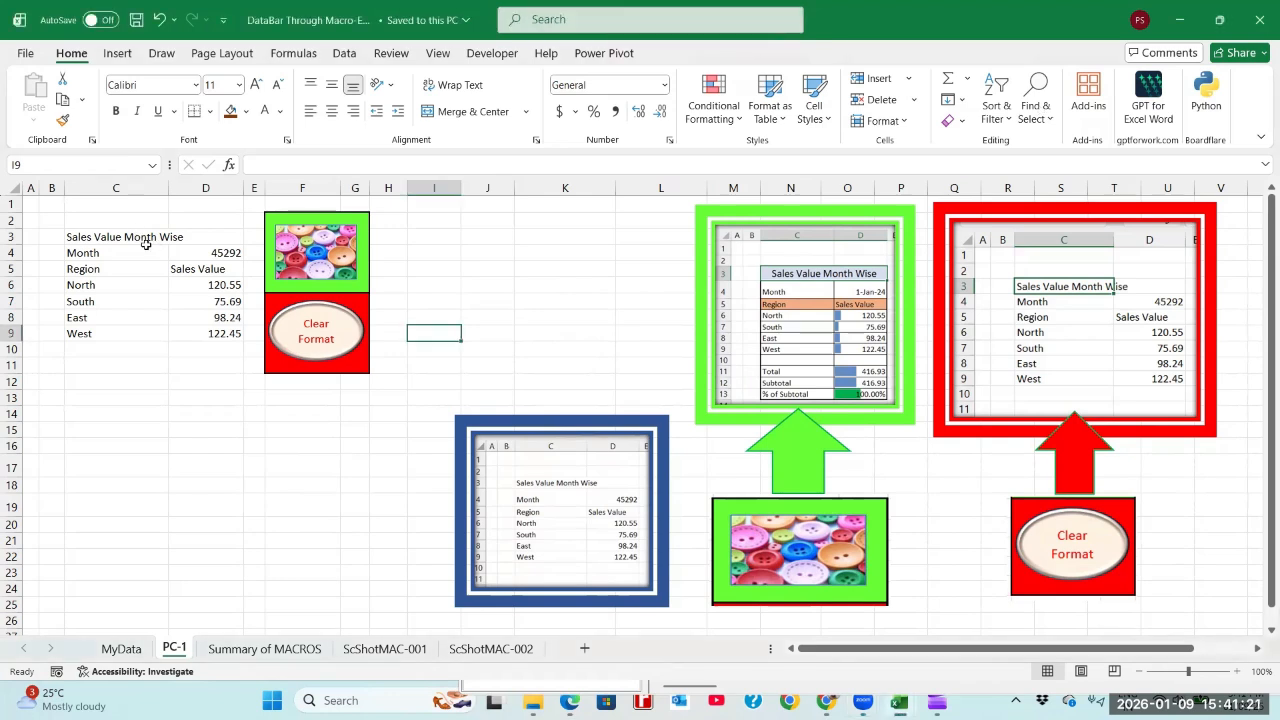
Step: Test the formatting macro and the Clear Format macro on the Sales Value Month Wise table, leaving the formatting applied
drag(148, 242, 217, 331)
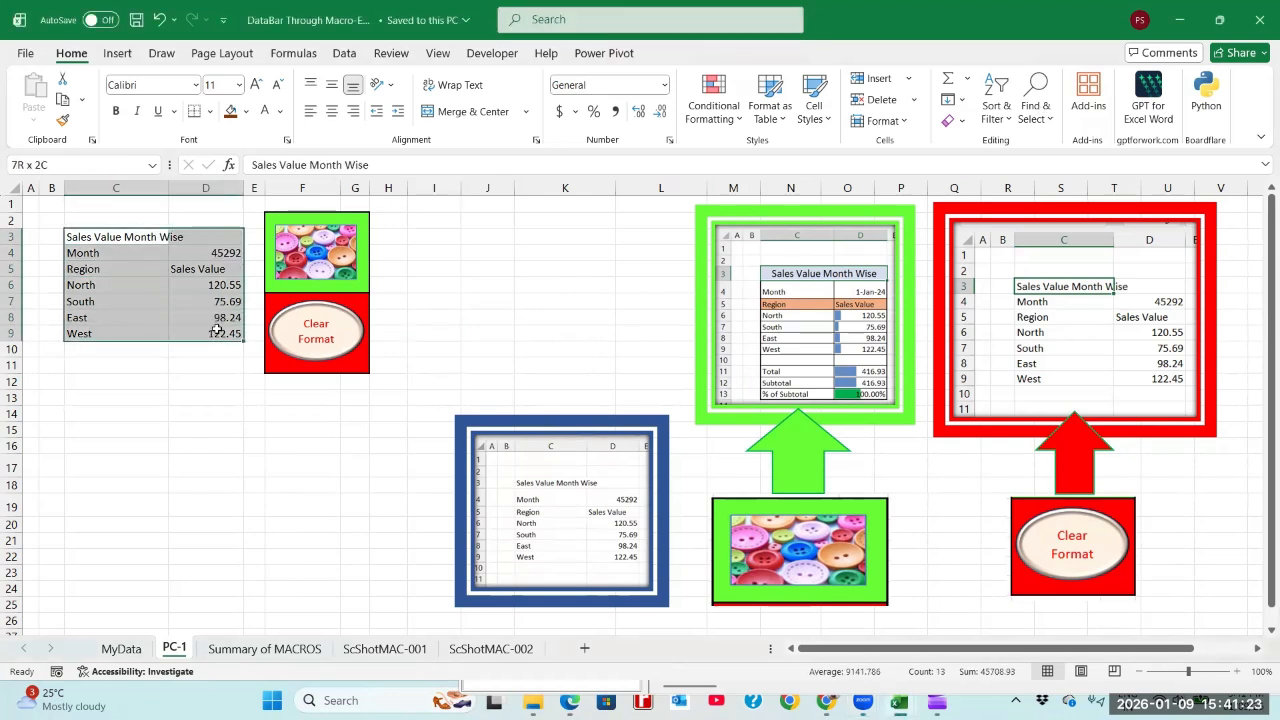
click(210, 385)
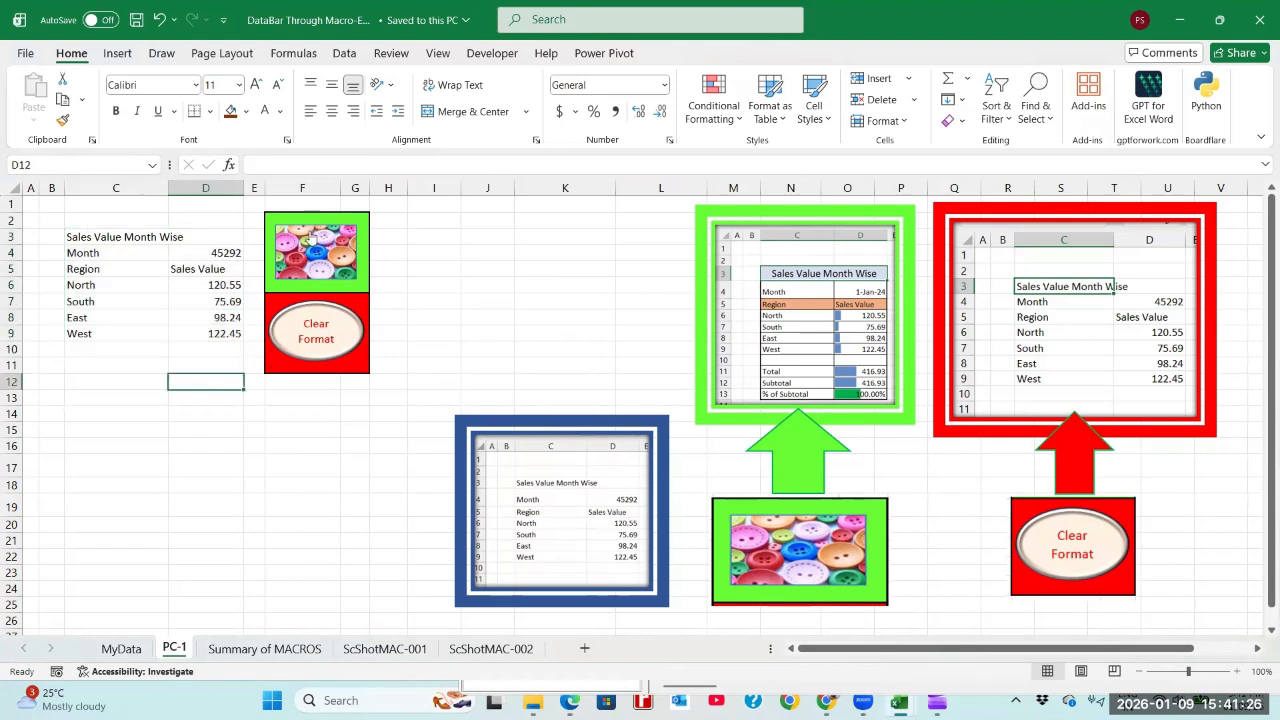
click(317, 255)
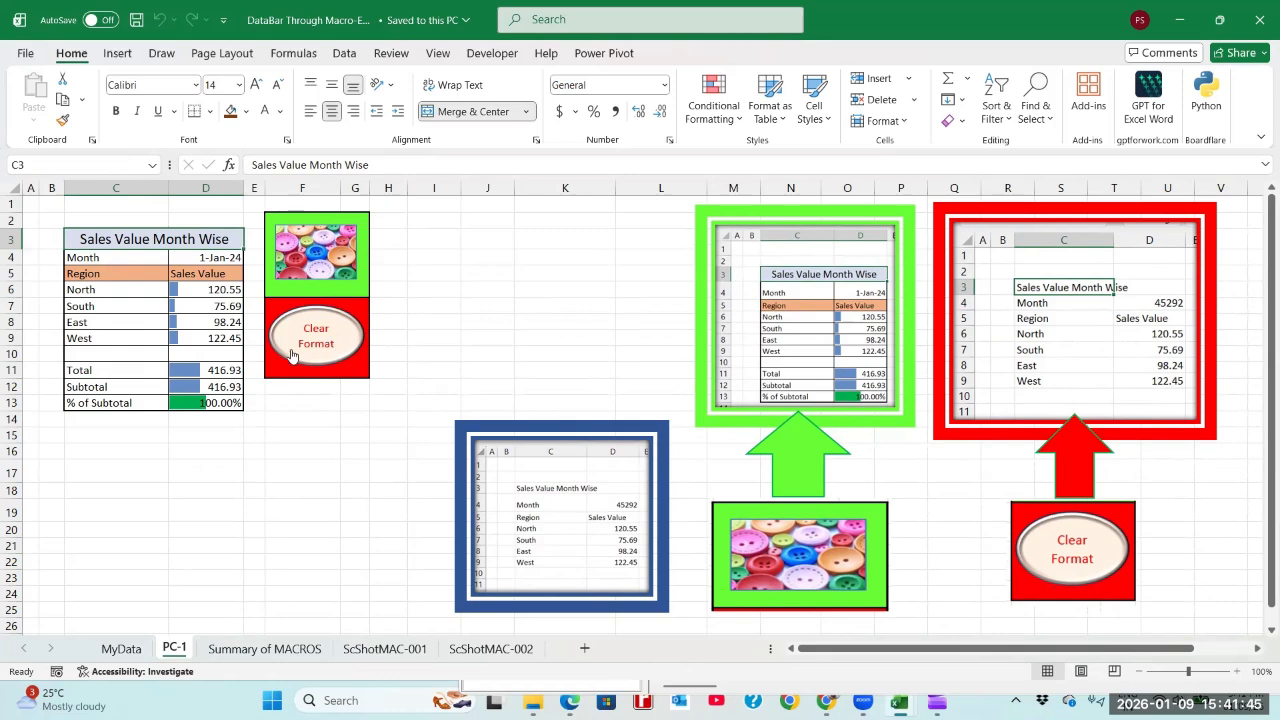
click(304, 331)
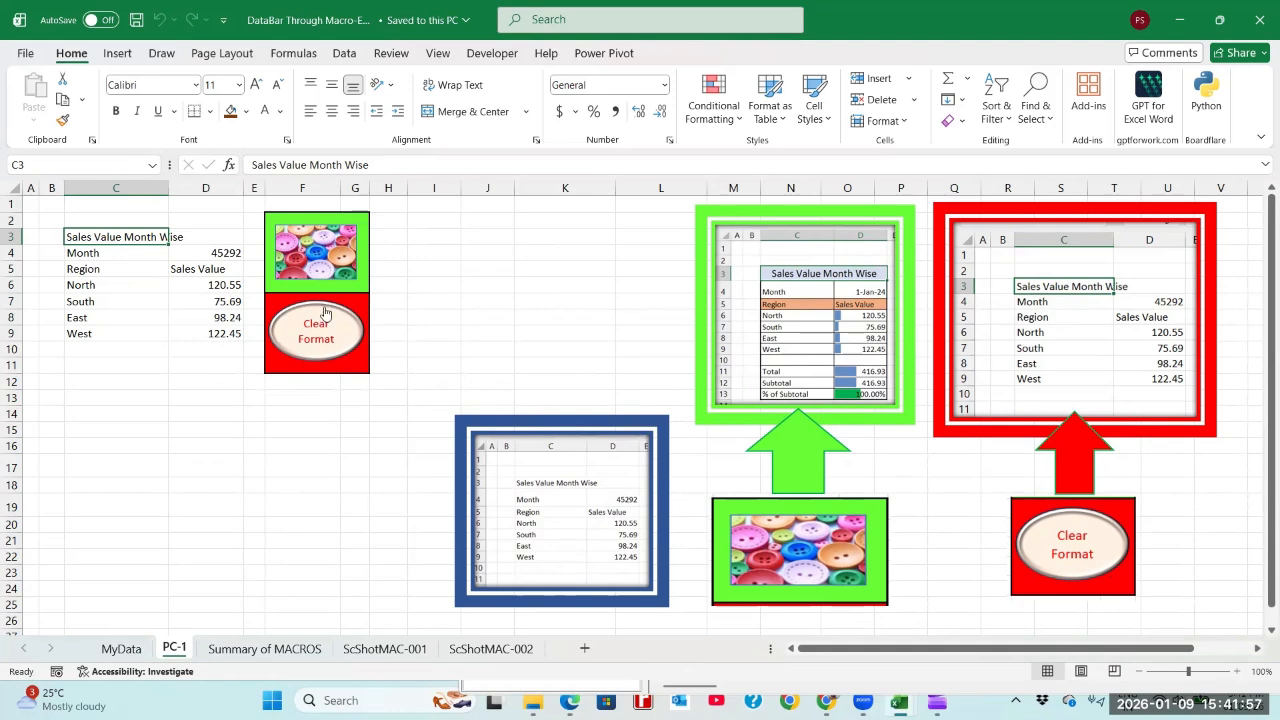
click(317, 268)
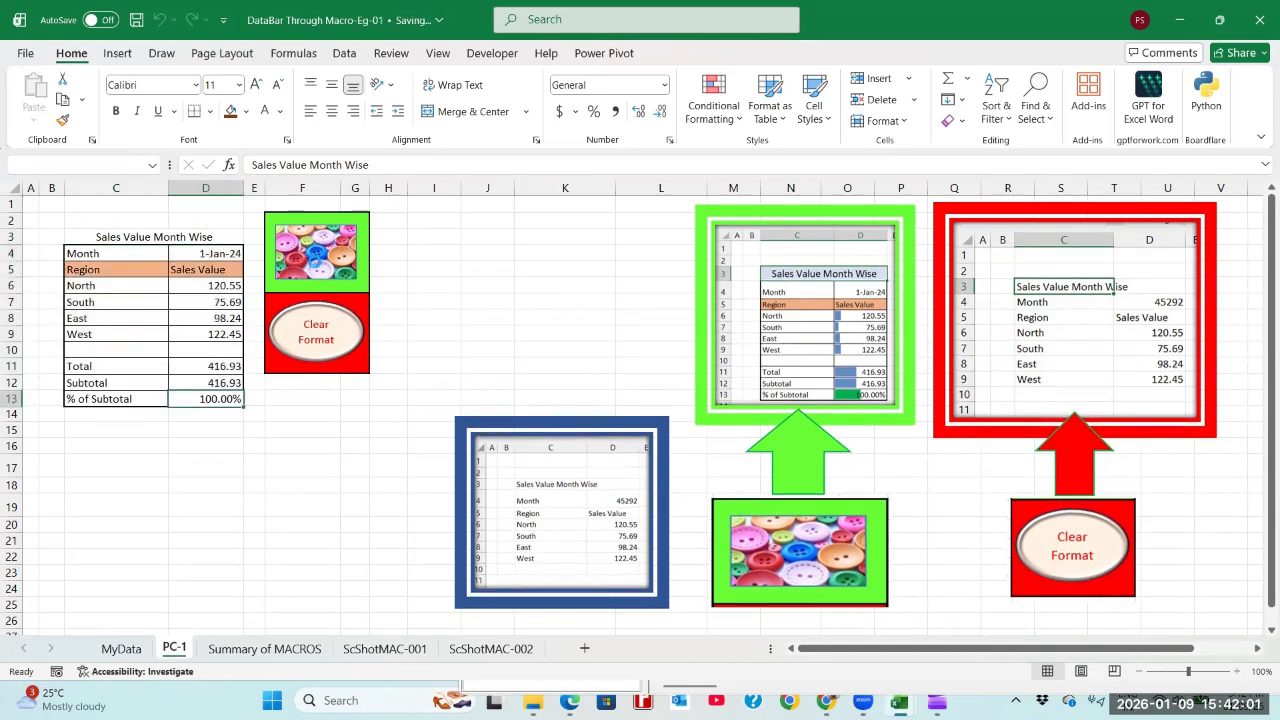
Step: Examine the data bars in the North and South sales value cells of the formatted table
click(202, 288)
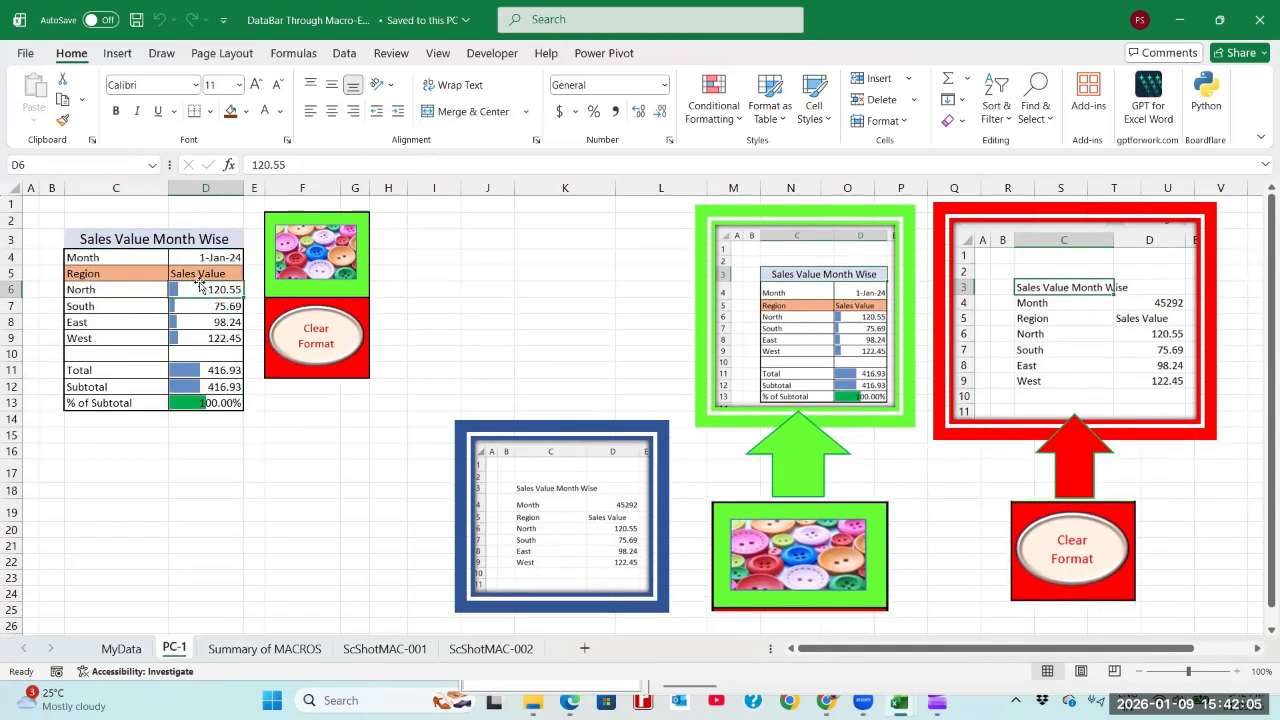
click(134, 290)
click(190, 289)
click(132, 308)
click(194, 304)
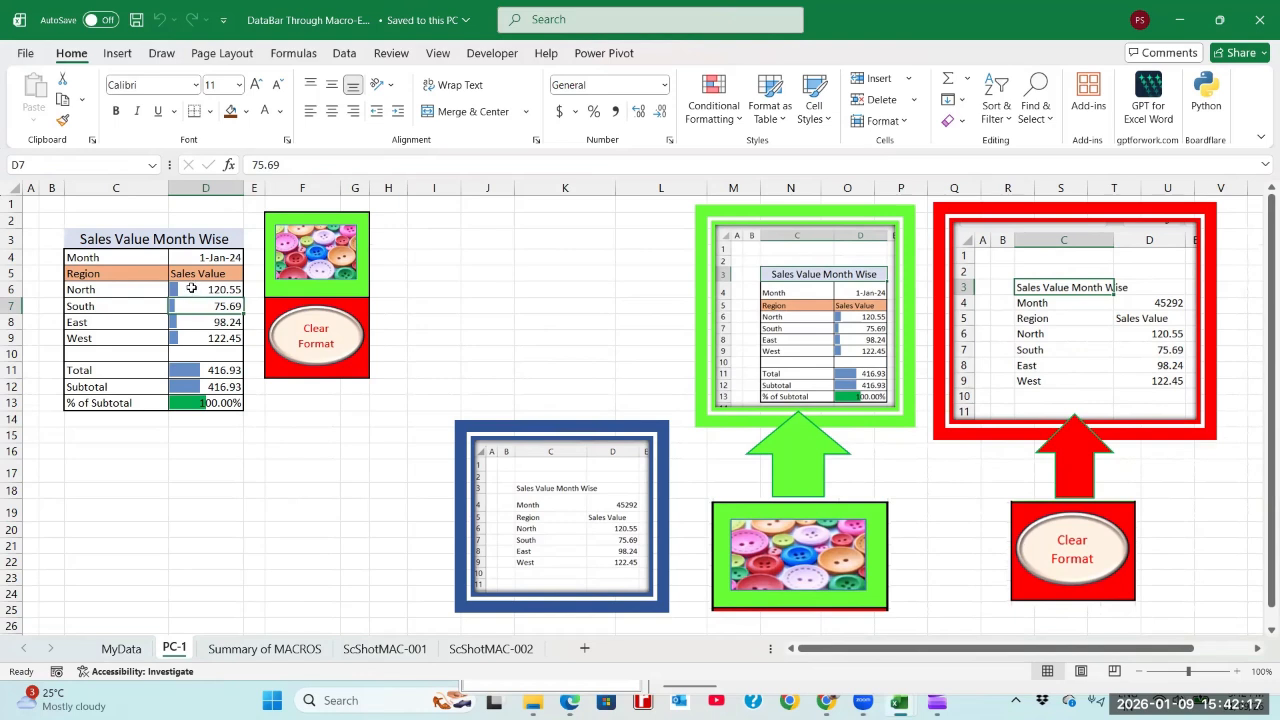
click(191, 289)
click(193, 307)
Step: Switch to the MACRO for Formatting Sales Data workbook and enter the label Start in cell C16 of My Data
key(alt+Tab)
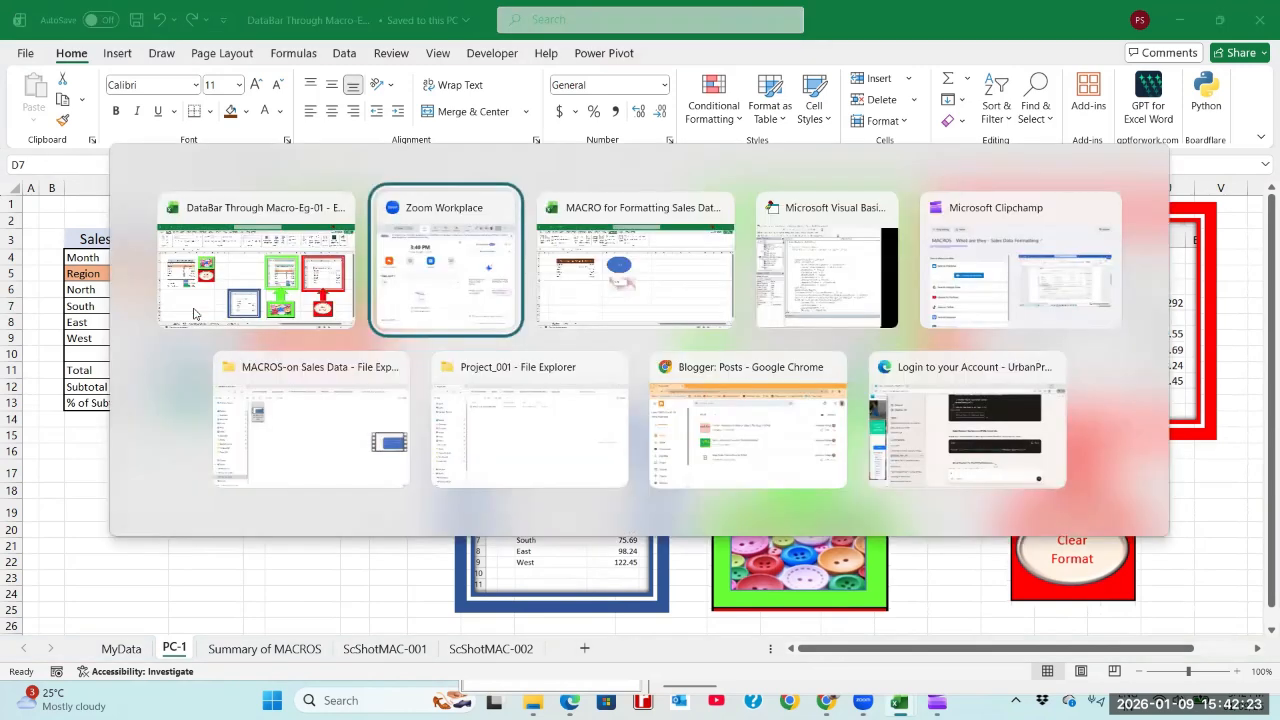
key(alt+Tab)
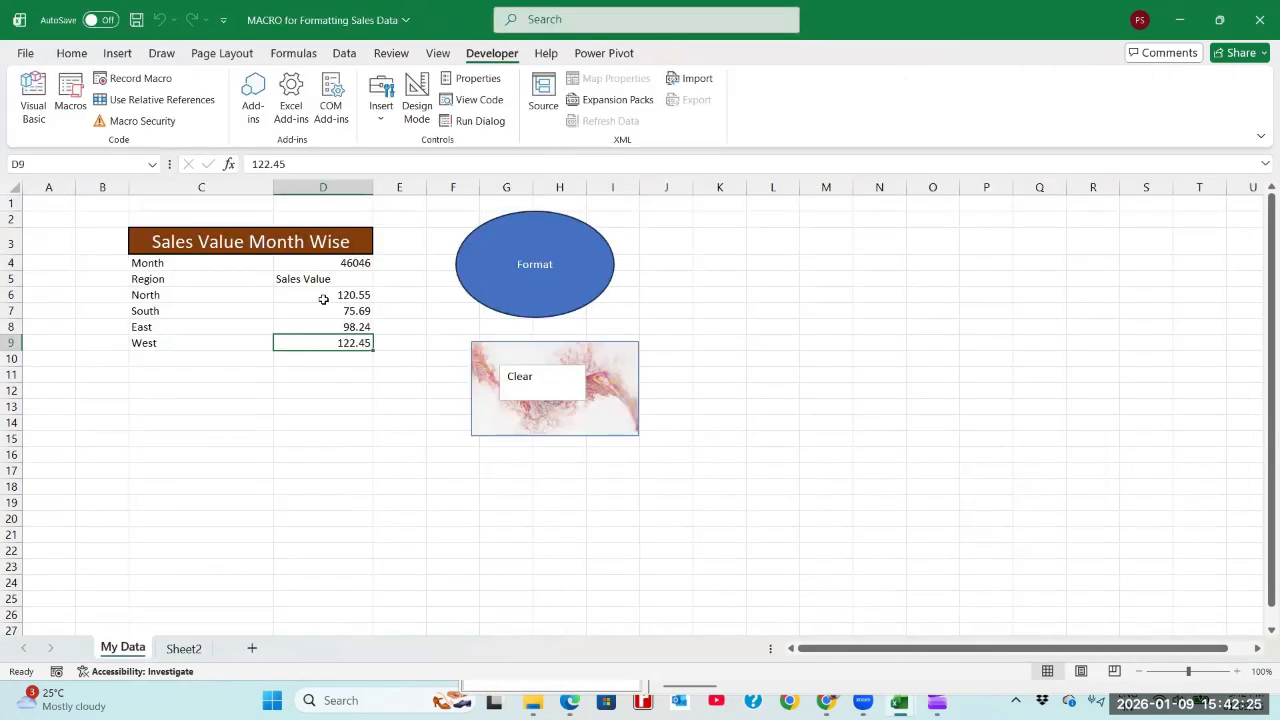
click(323, 299)
click(174, 453)
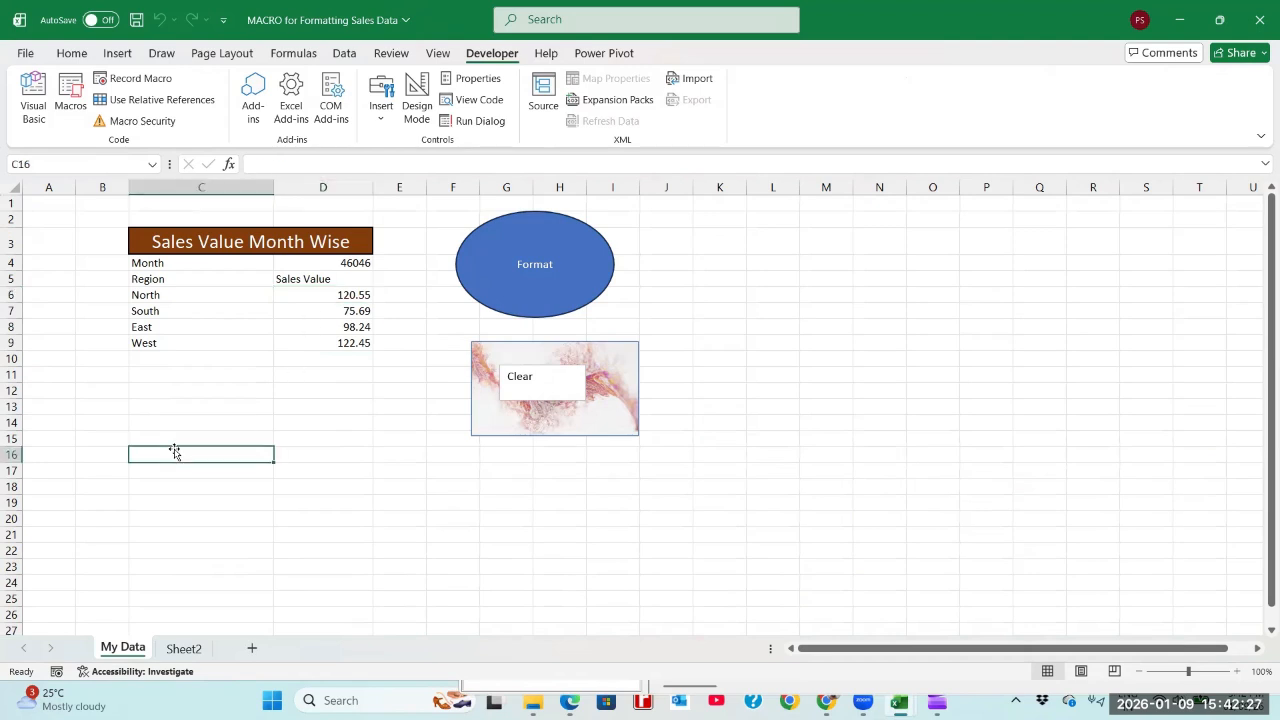
text(Start)
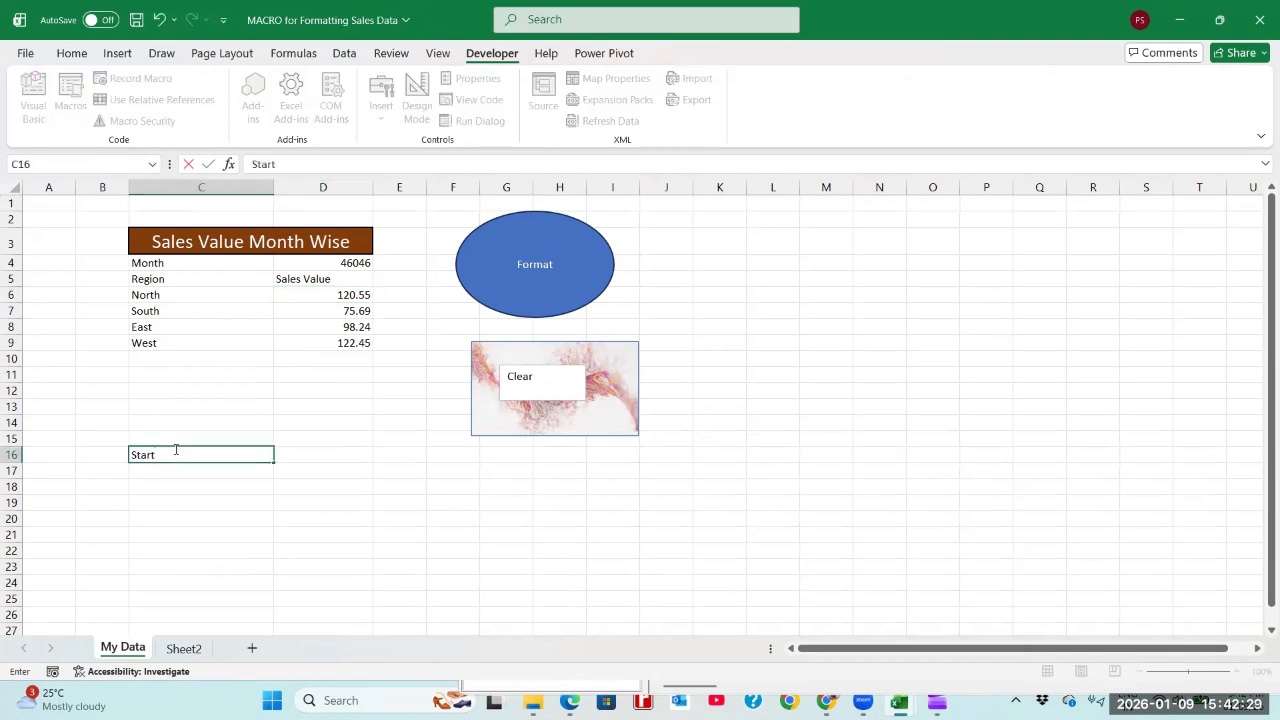
key(Tab)
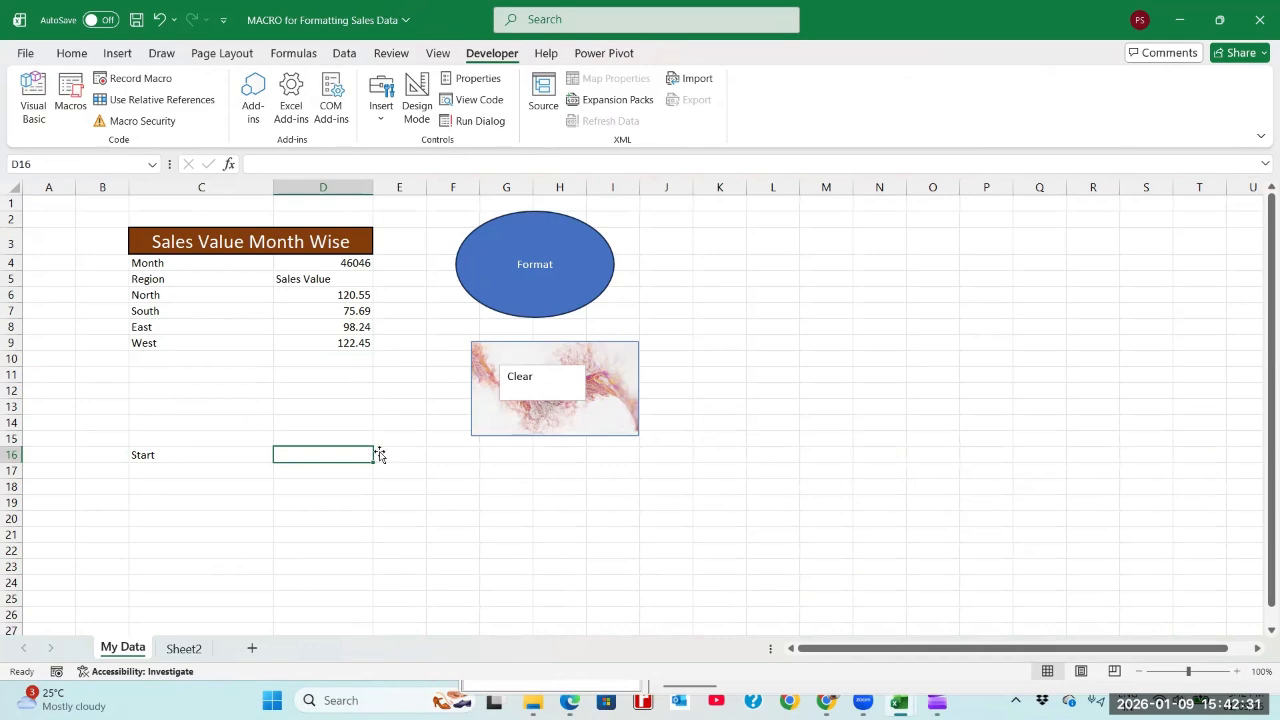
Step: Enter the start time 3:42 in cell D16 beside the Start label
key(alt+Tab)
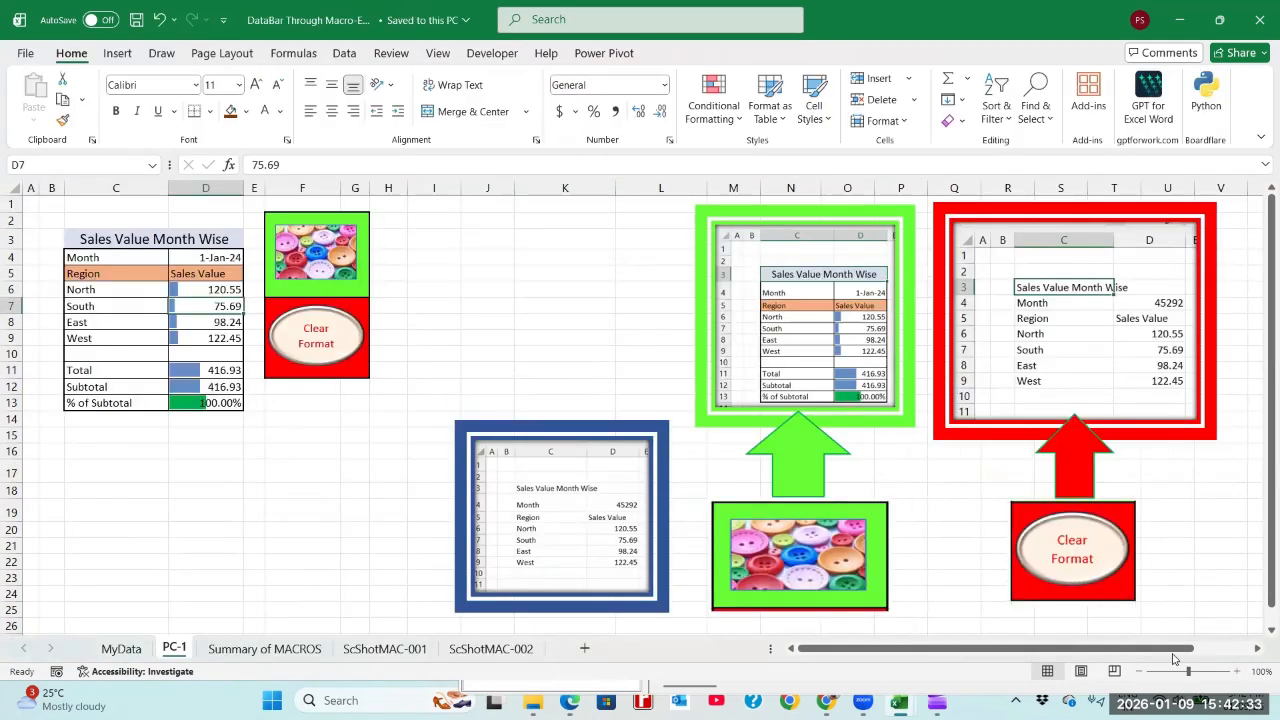
key(alt+Tab)
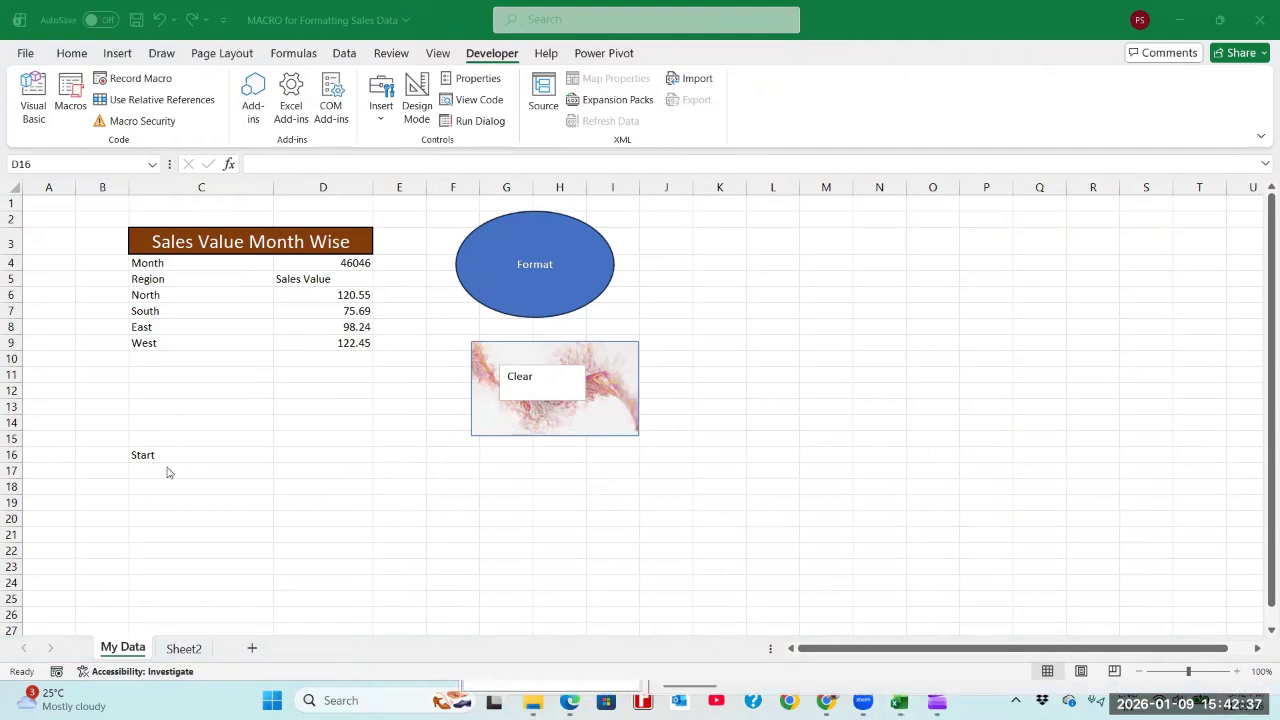
key(super+n)
click(229, 460)
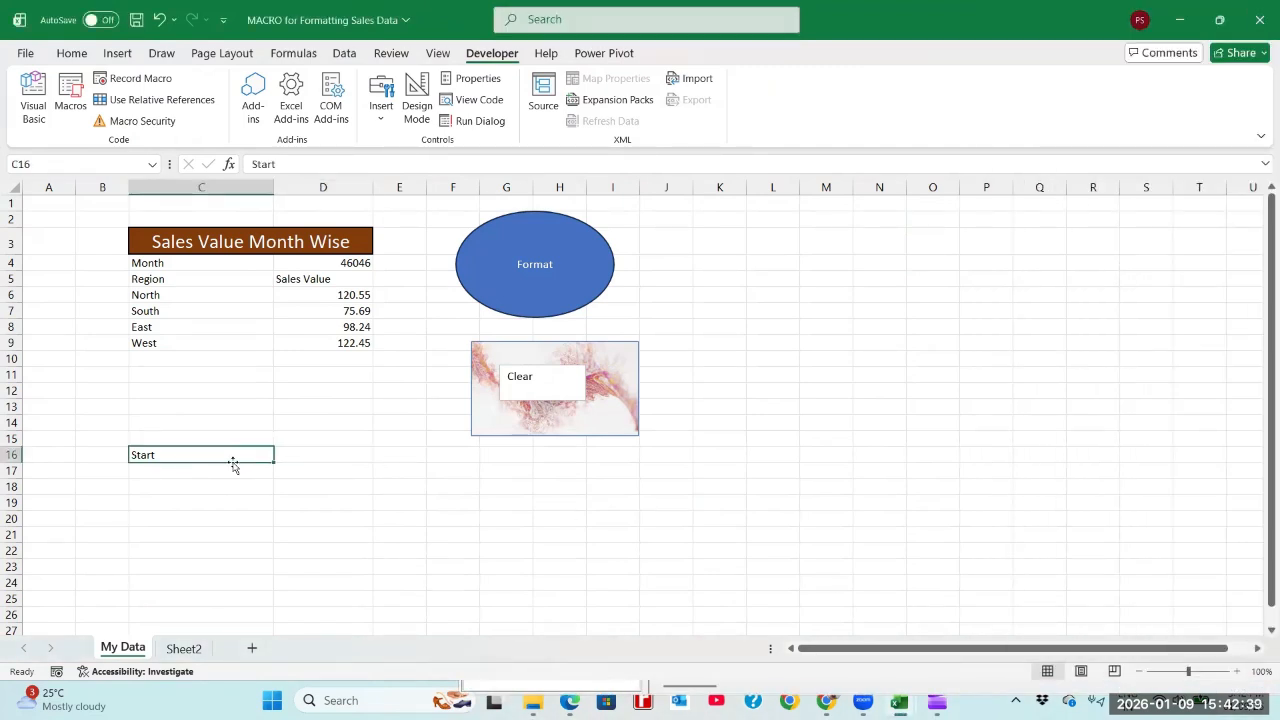
key(Right)
text(3:42)
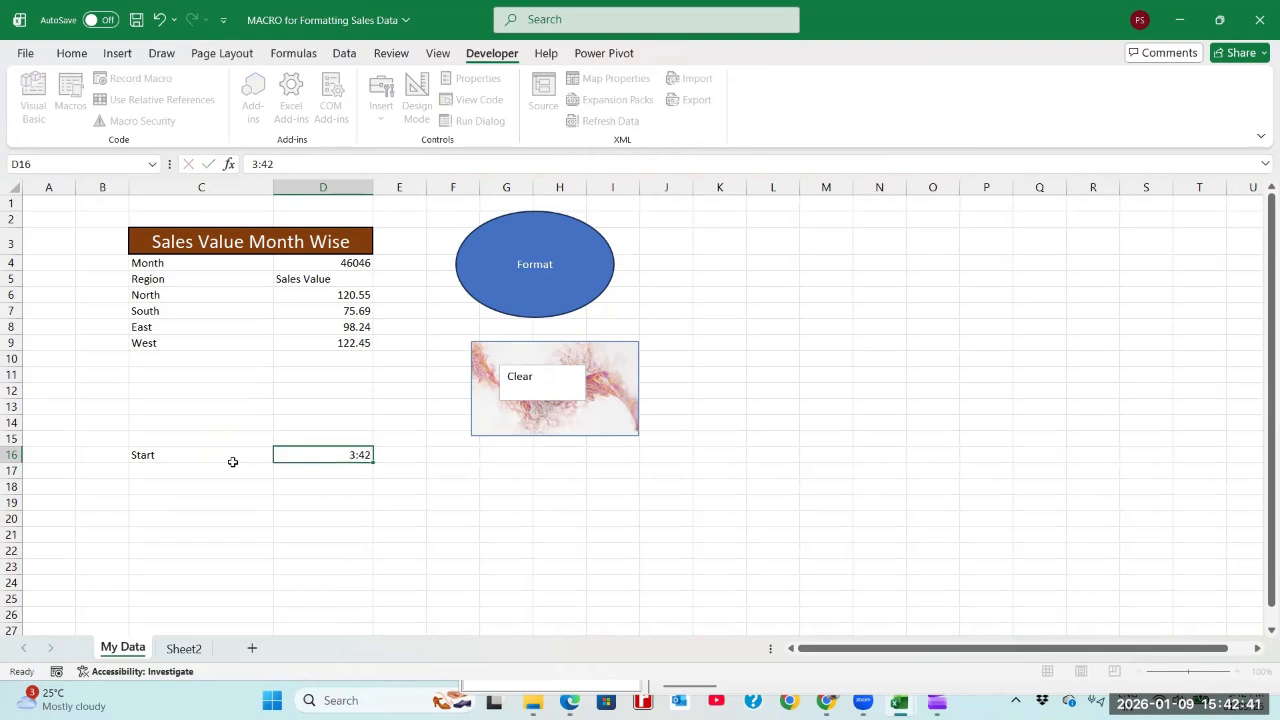
key(Return)
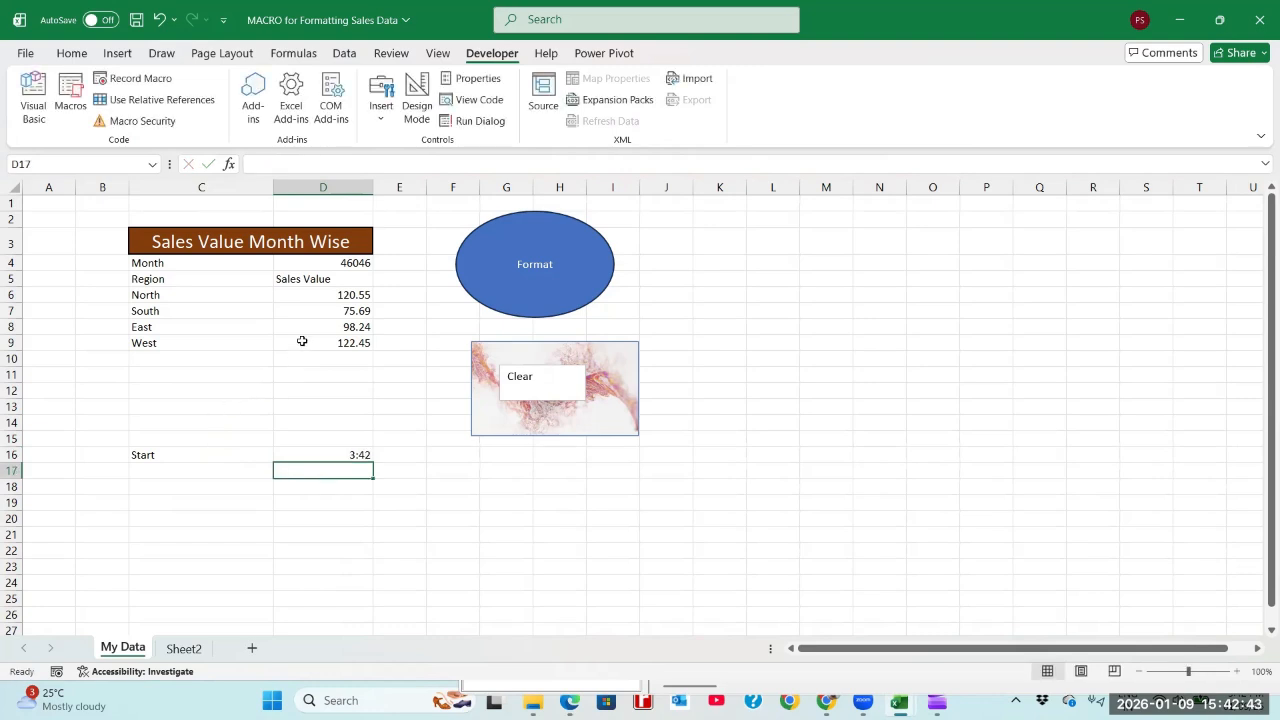
Step: Compare the unformatted sales table with the Subtotal and % of Subtotal rows in the DataBar Through Macro-Eg-01 workbook
click(323, 298)
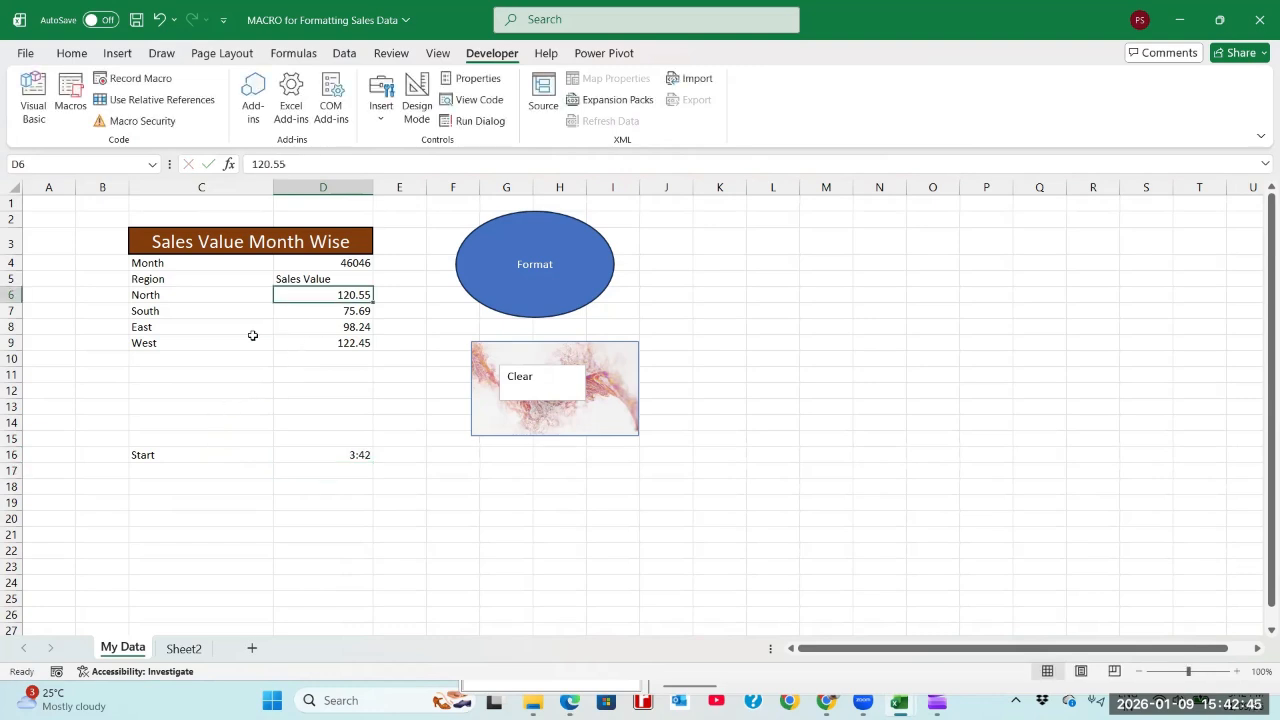
click(200, 370)
key(alt+Tab)
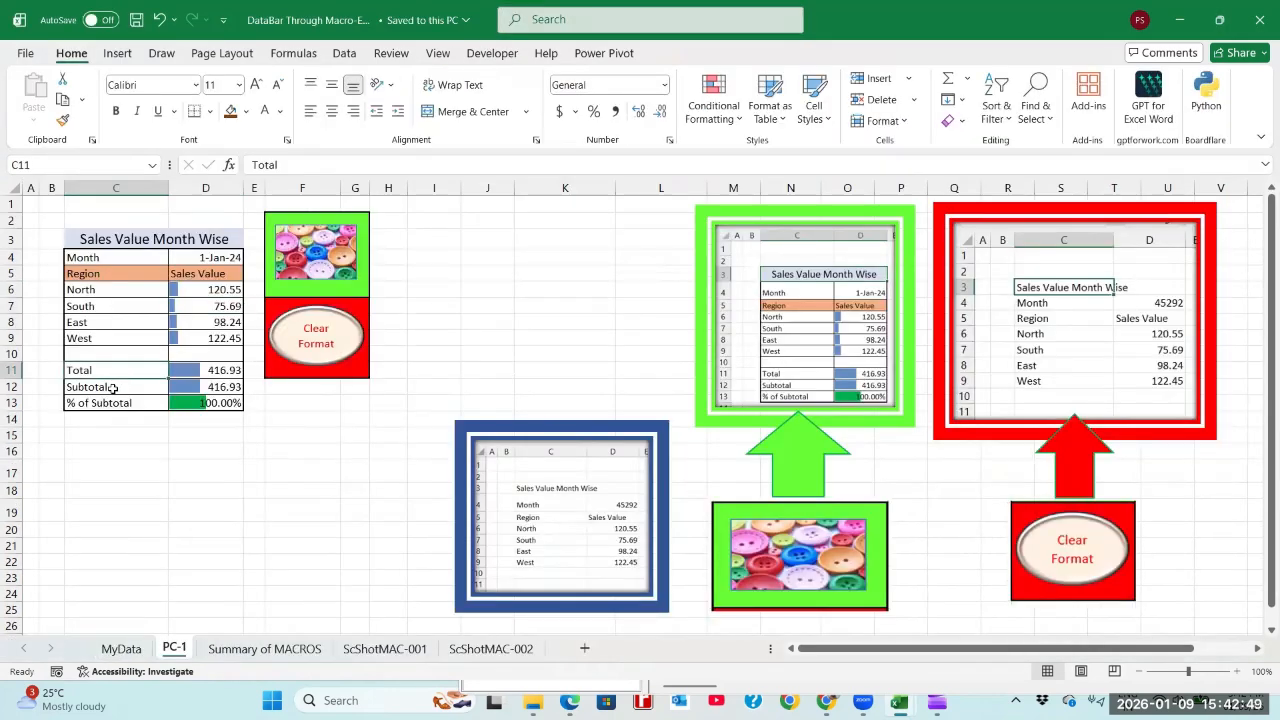
click(115, 386)
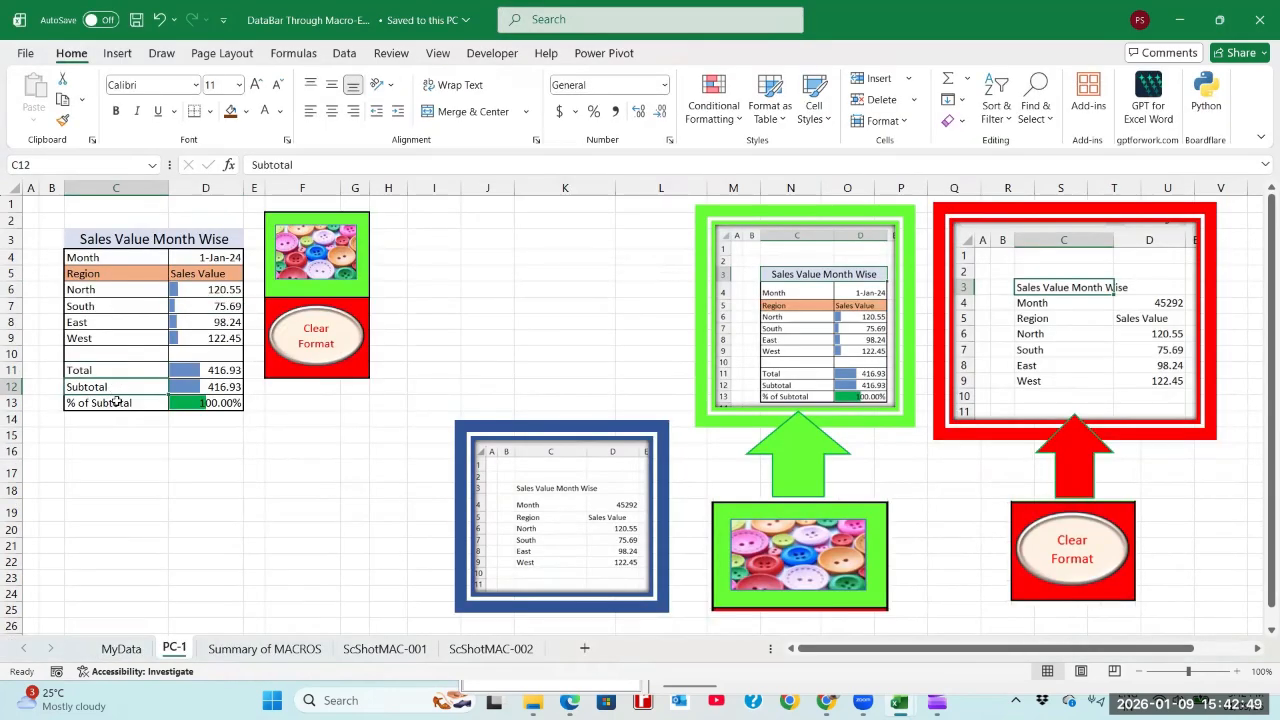
click(116, 402)
key(alt+Tab)
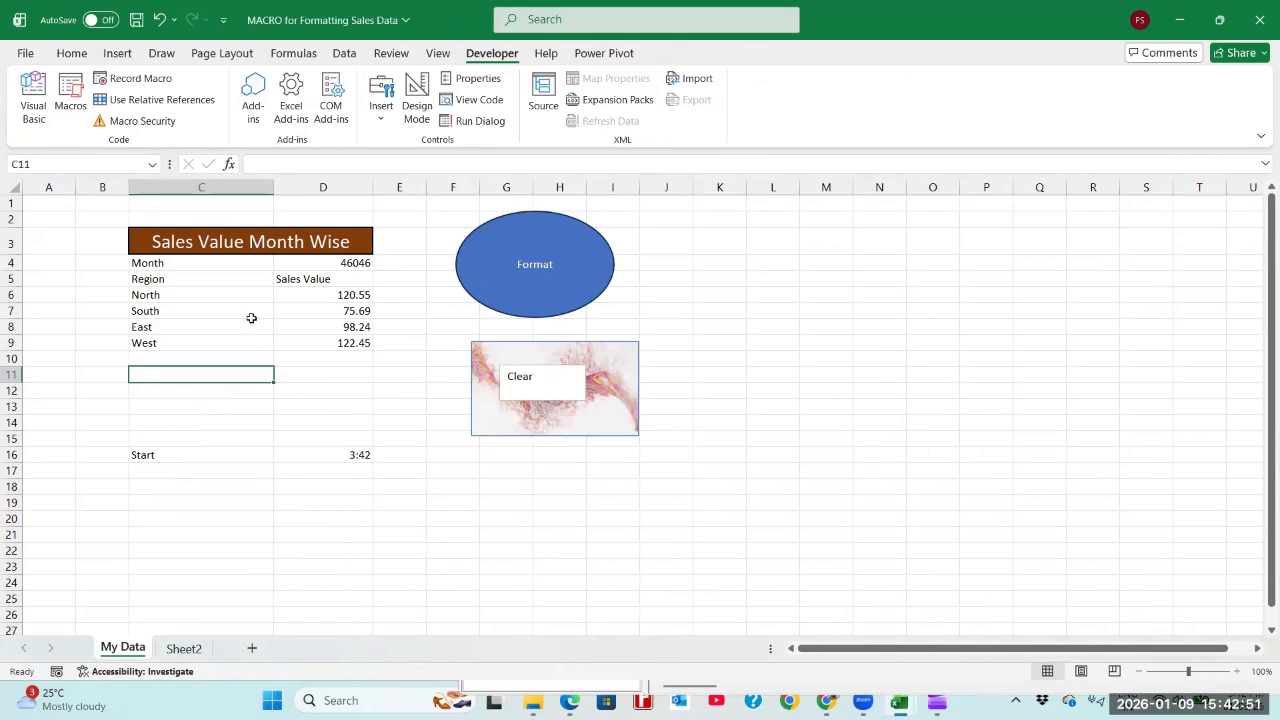
Step: Set up a new macro recording from cell D6, named Macro3_FormatWithDataBar_TotalSubtotal
click(314, 299)
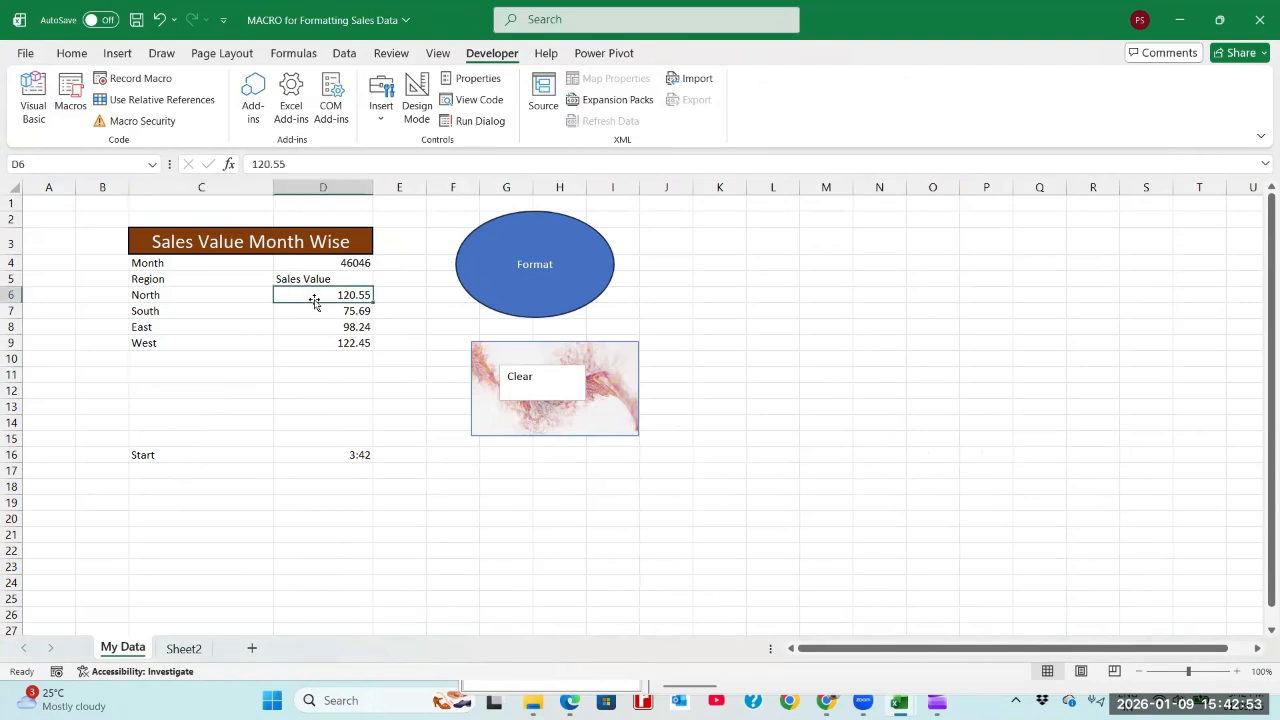
click(113, 83)
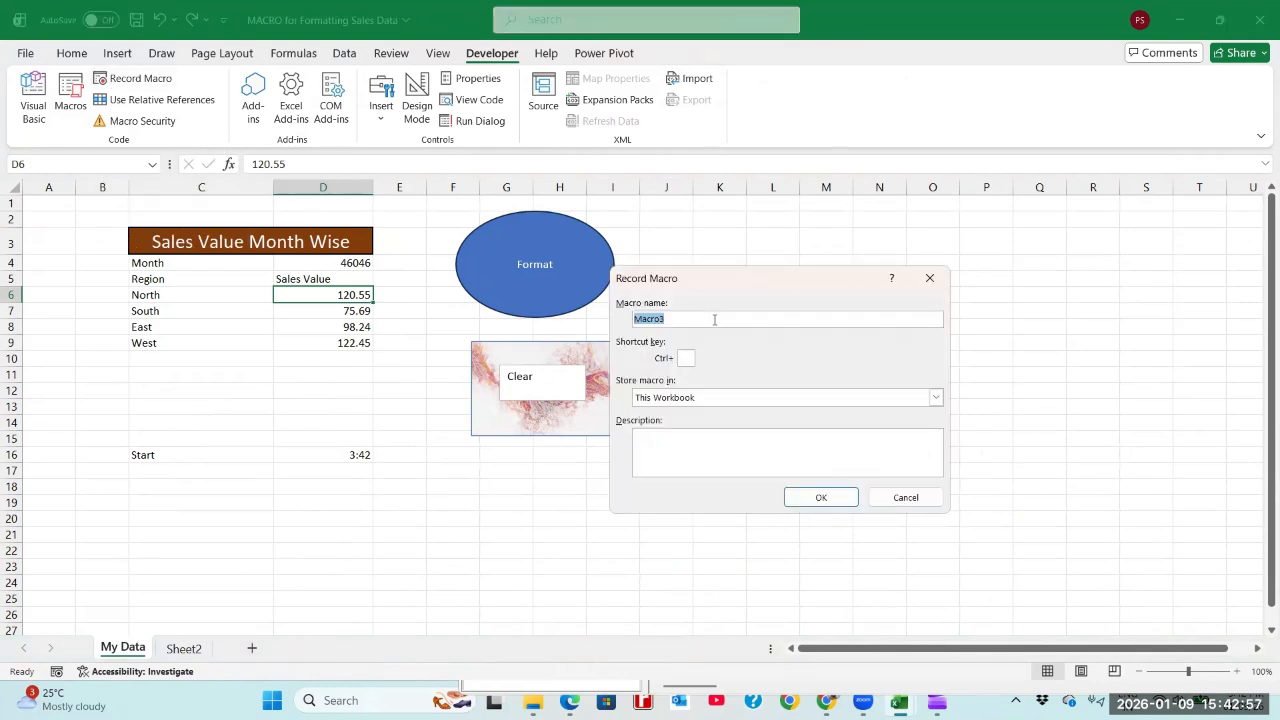
click(714, 319)
text(WithDat)
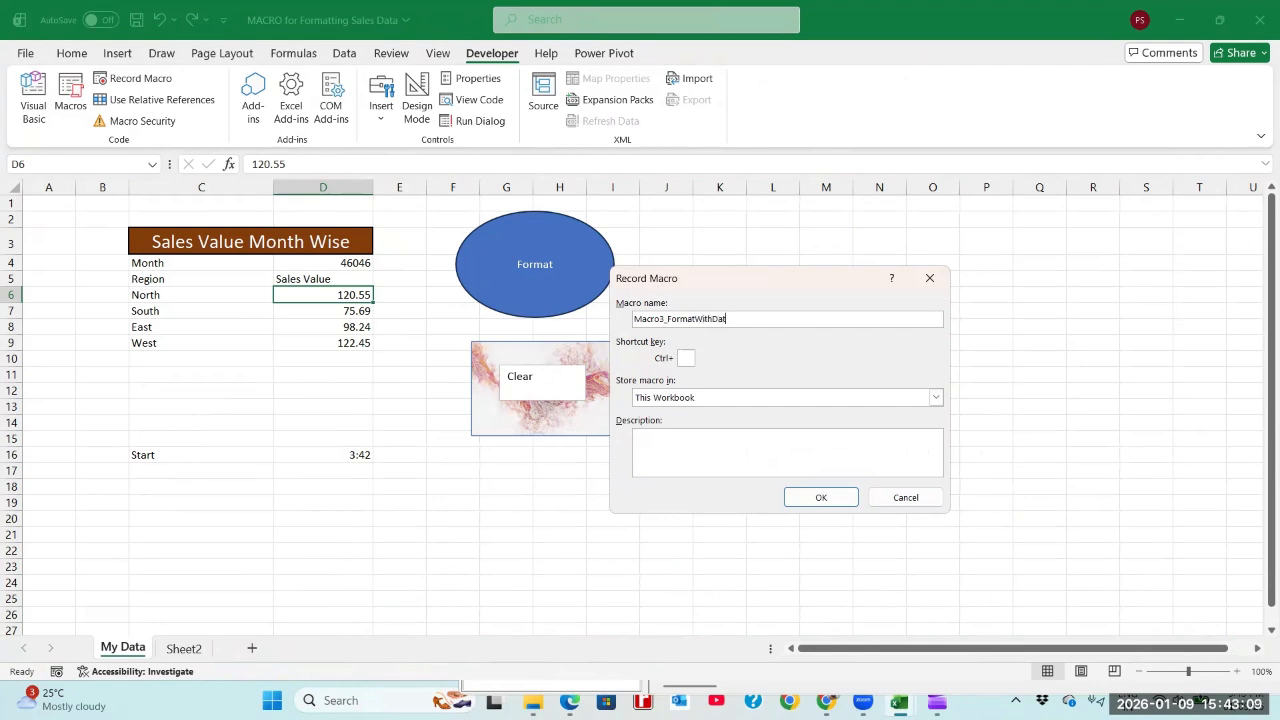
text(aBar_TotalSubtotal)
Step: Describe the macro as "This MACRO Creates Formatting including Data Bar Total, Subtotla and % of Subtotal" and start recording it
click(776, 436)
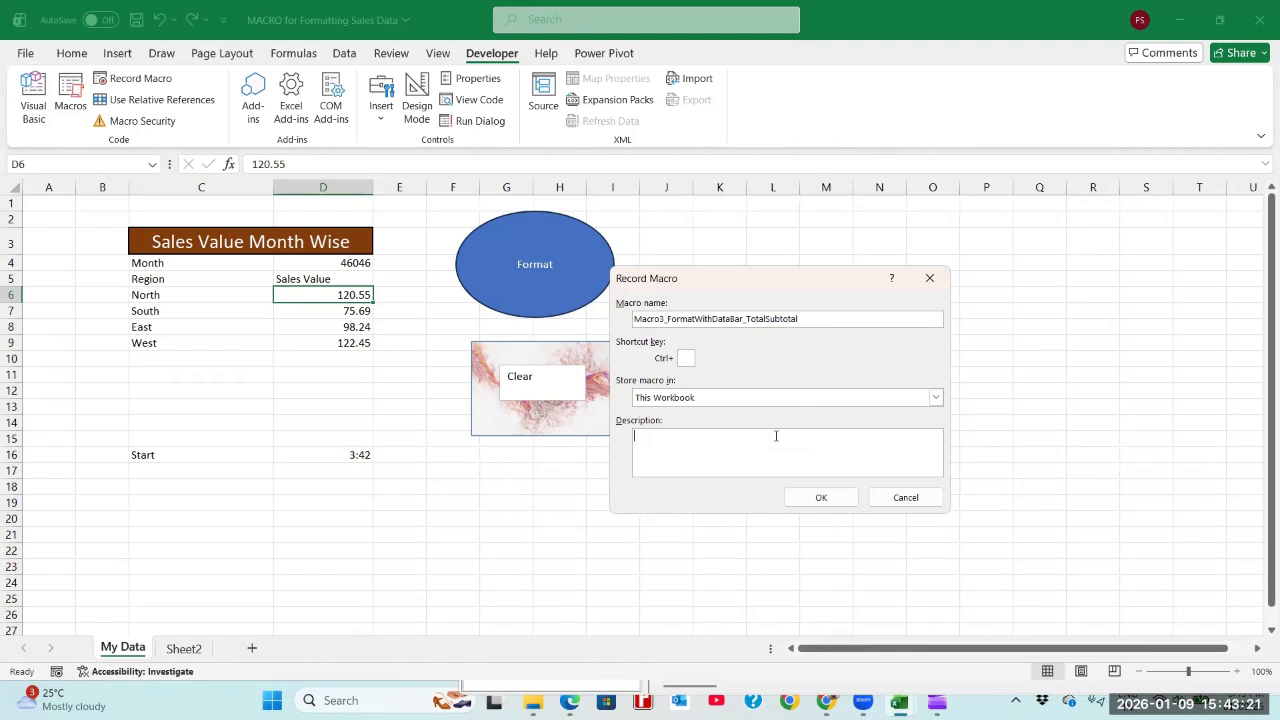
text(This MACRO Creates Formatting including)
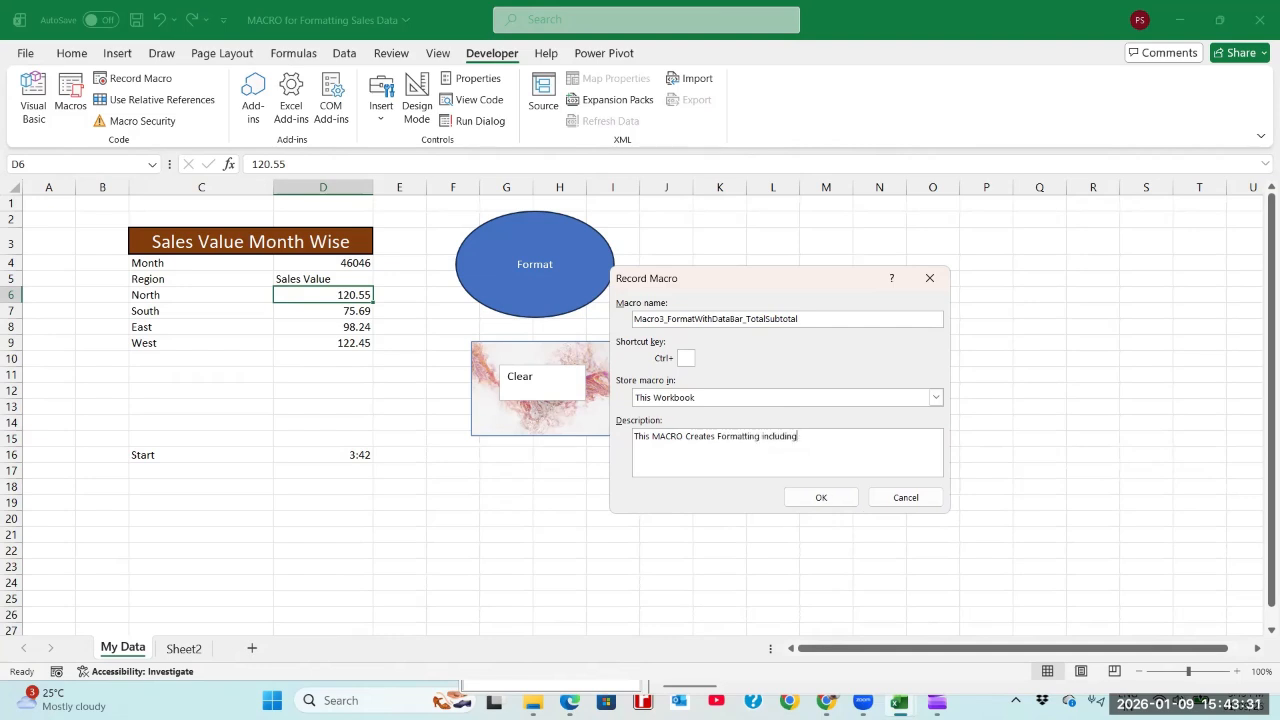
text( Data Bar Total, Subtotla and % of Subtotal)
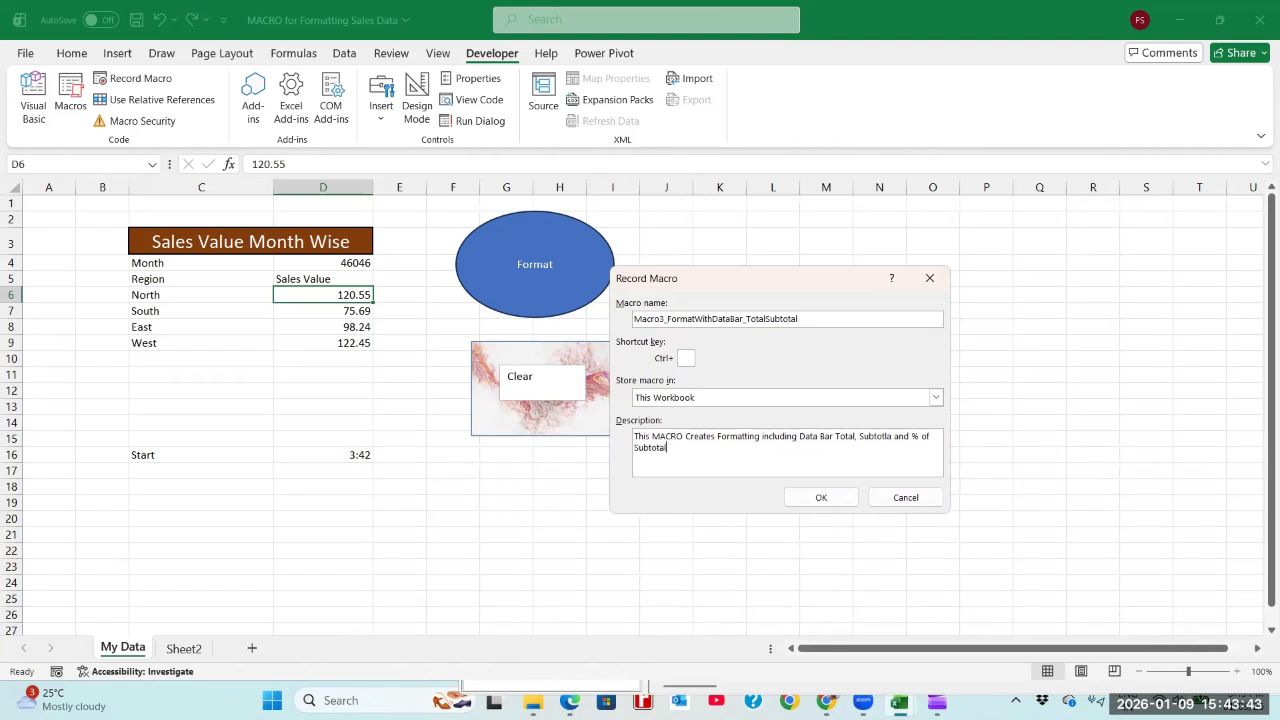
click(821, 497)
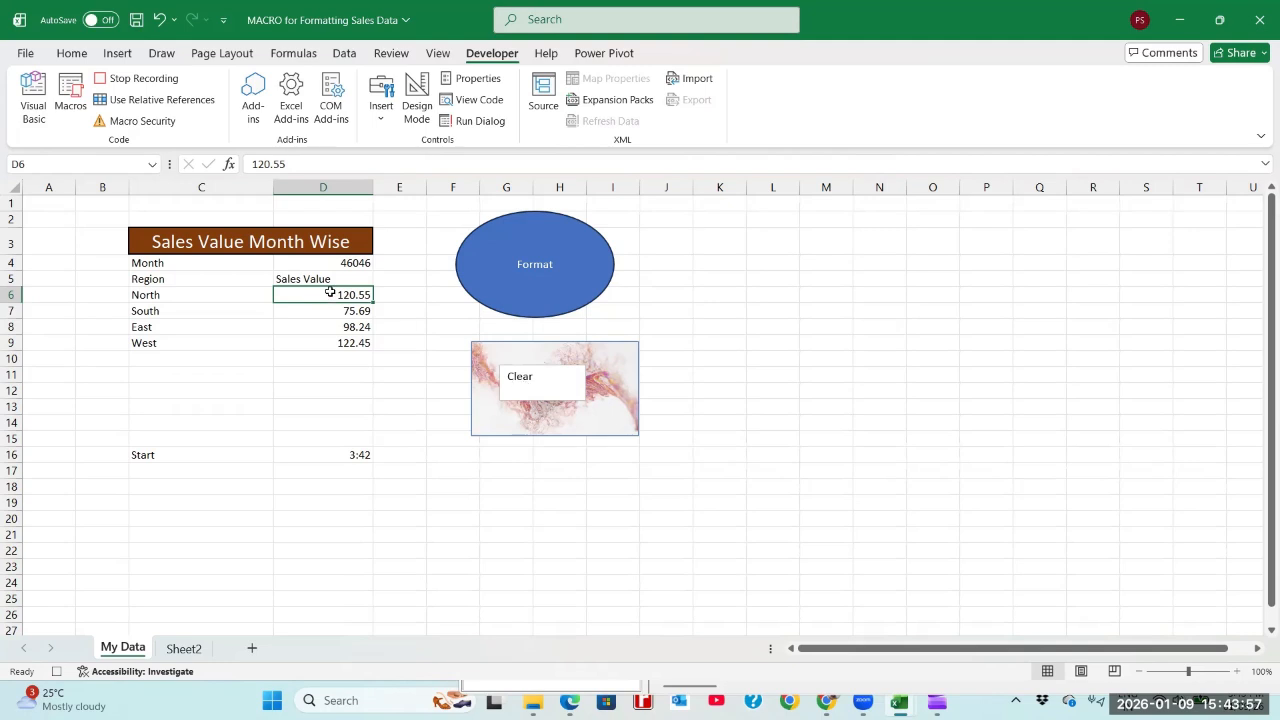
Step: Apply all borders to the sales table and the empty rows beneath it, range C3:D13
drag(254, 251, 278, 338)
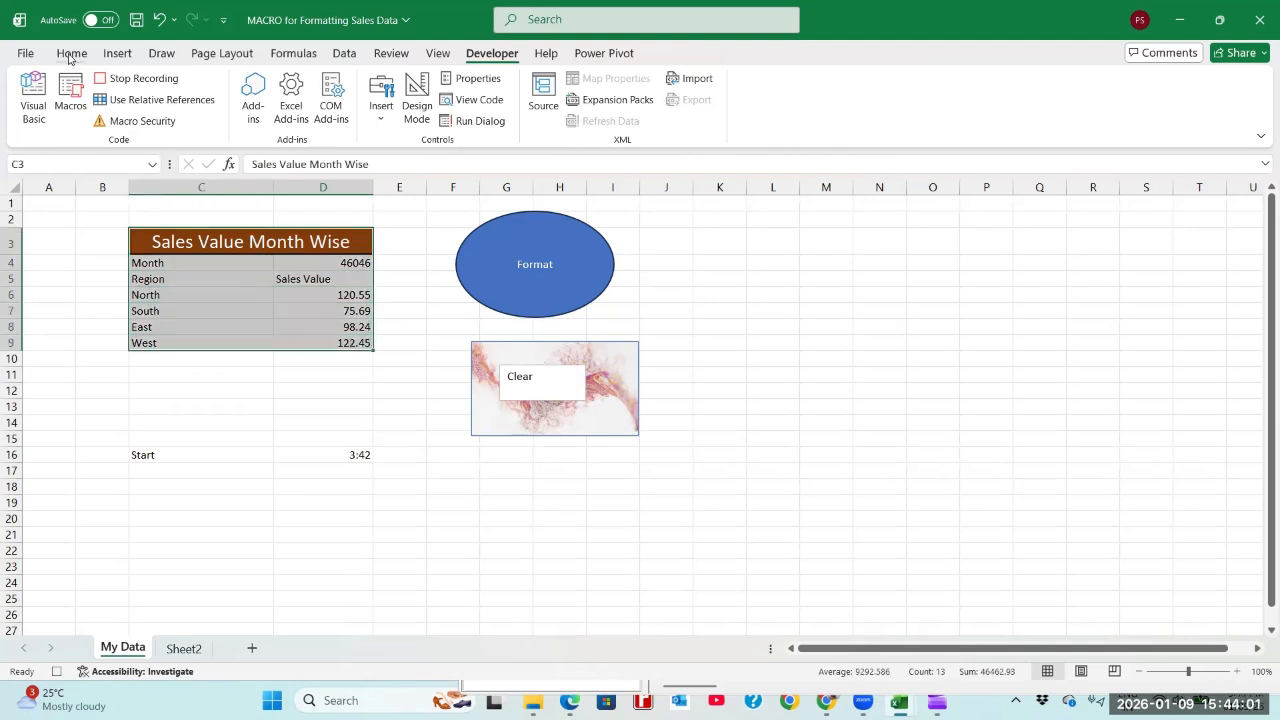
click(183, 237)
drag(194, 271, 245, 395)
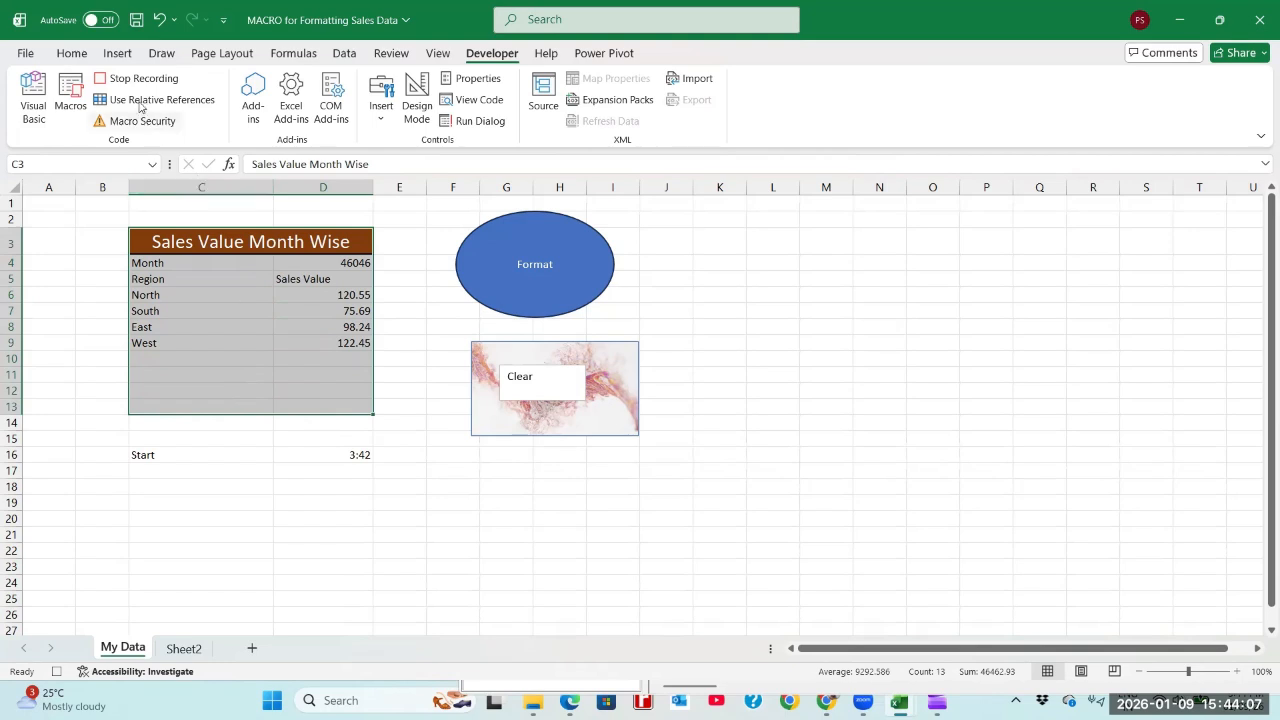
click(75, 50)
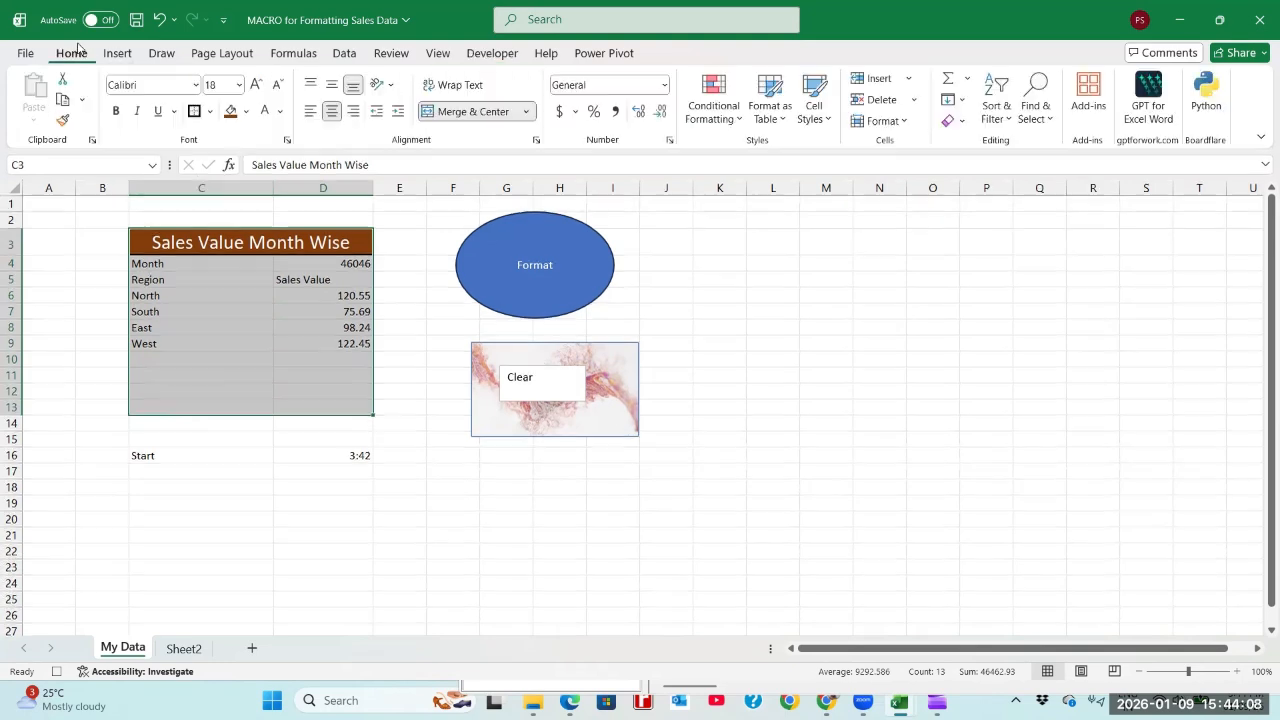
click(210, 111)
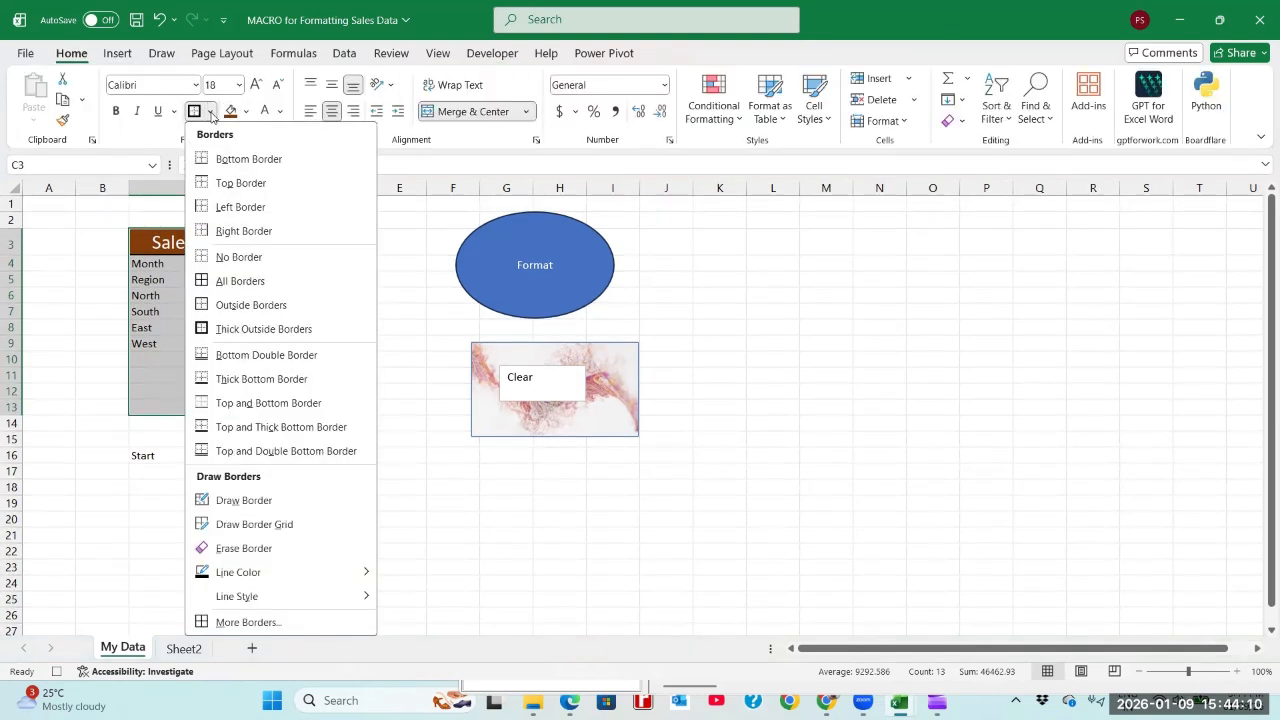
click(240, 281)
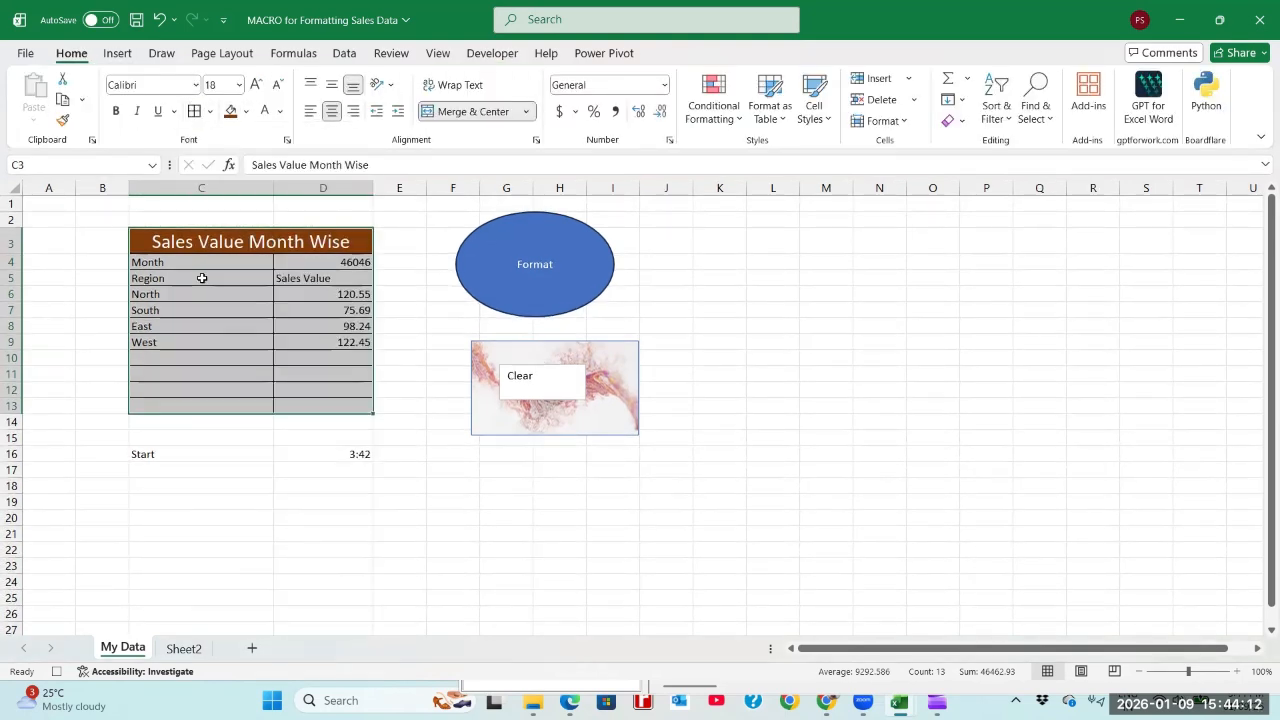
Step: Add the row labels Total, Subtotal and % of Subtotal in cells C11 to C13 of the sales table
click(215, 370)
text(Total)
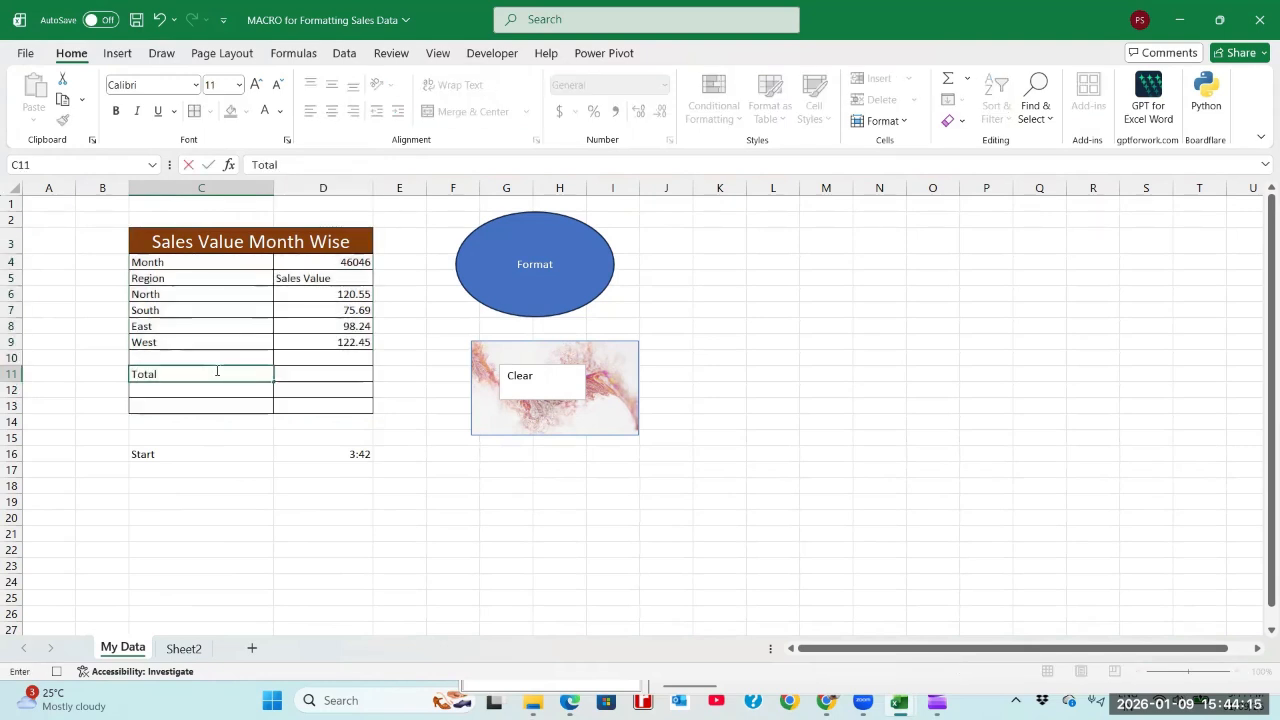
key(Return)
text(Subt)
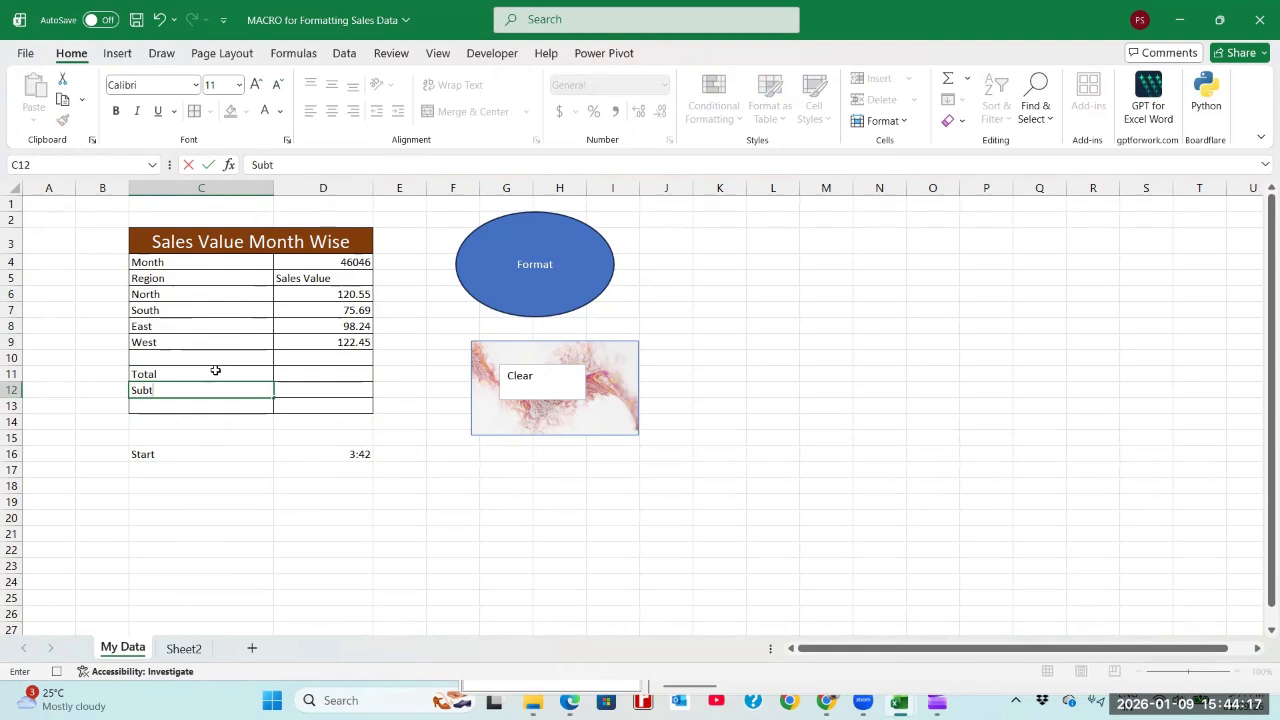
text(otal)
key(Return)
text(%)
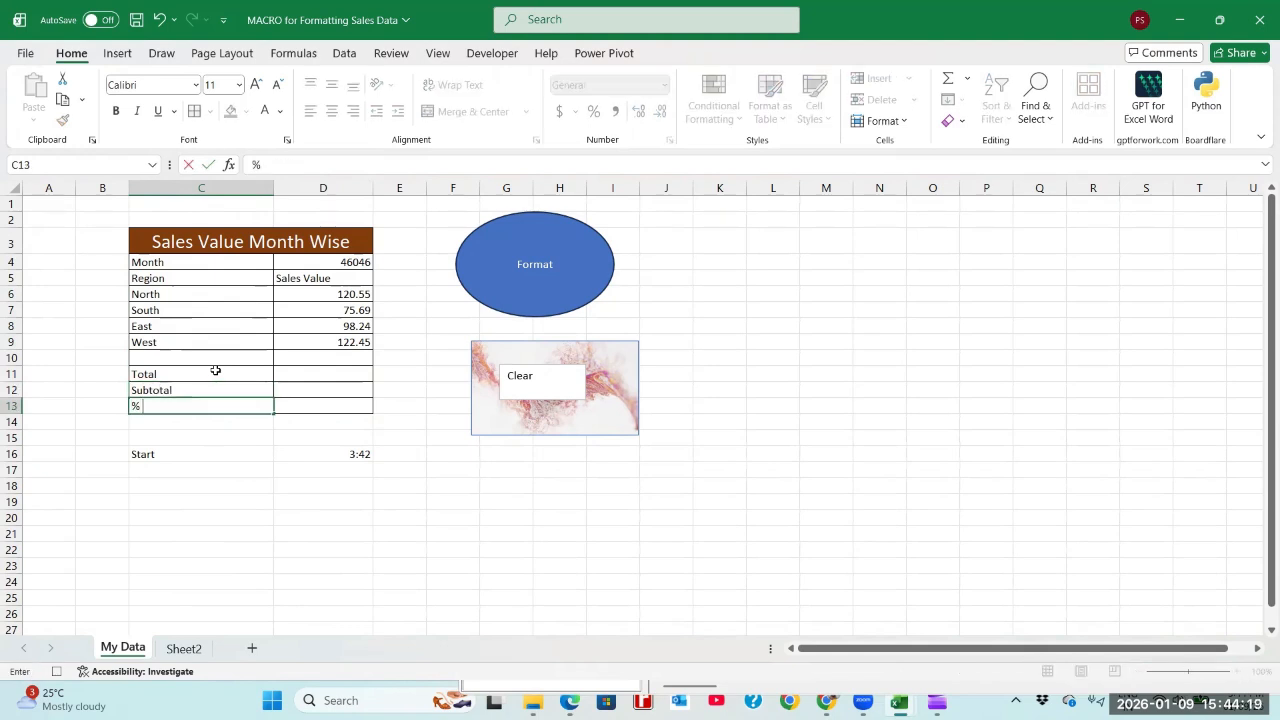
text( of Subtotal)
key(Tab)
Step: Sum the four regional sales values D6:D9 in the Total row, cell D11
key(Up)
key(Up)
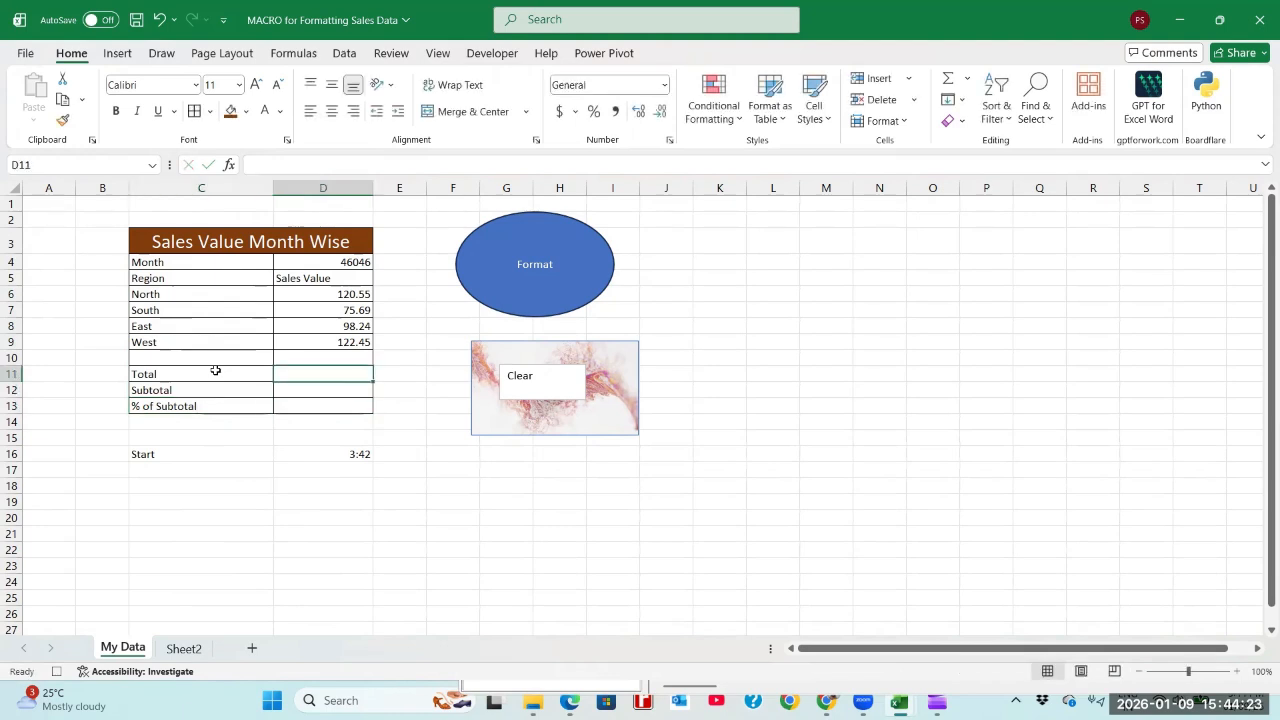
text(=)
text(()
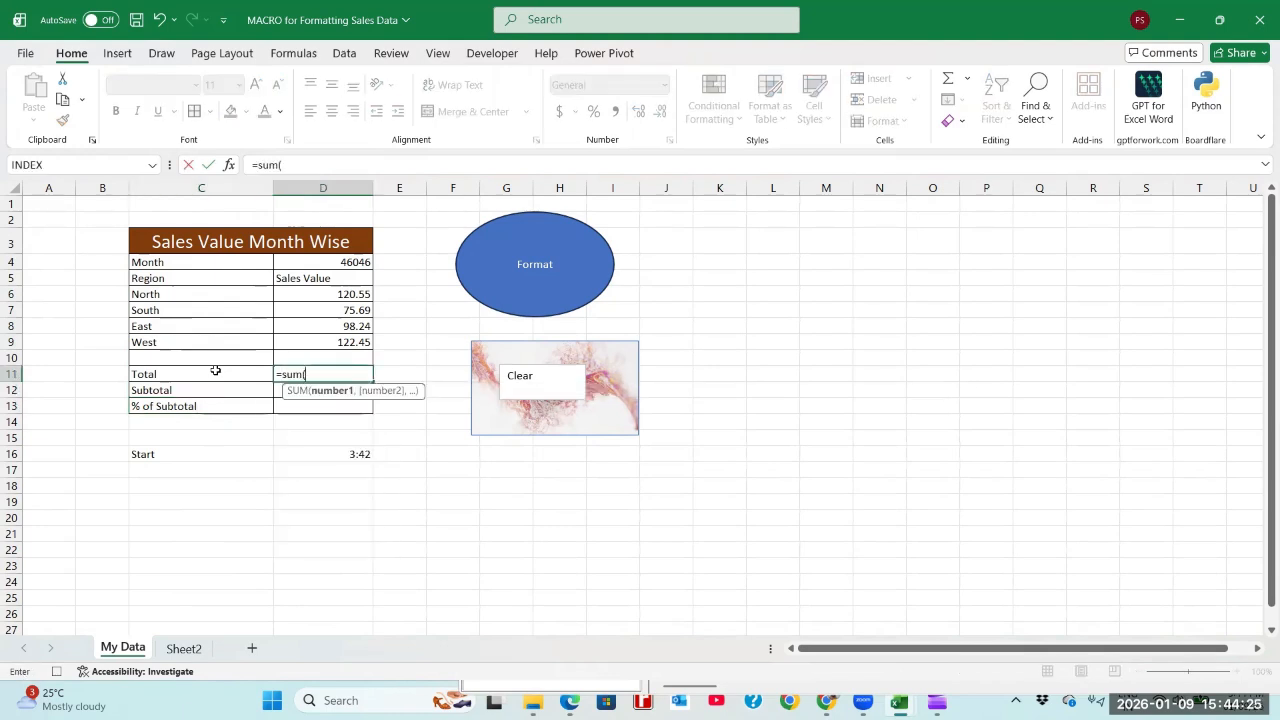
key(Up)
key(Up)
key(Up)
key(Up)
key(Up)
key(shift+Down)
key(shift+Down)
key(shift+Down)
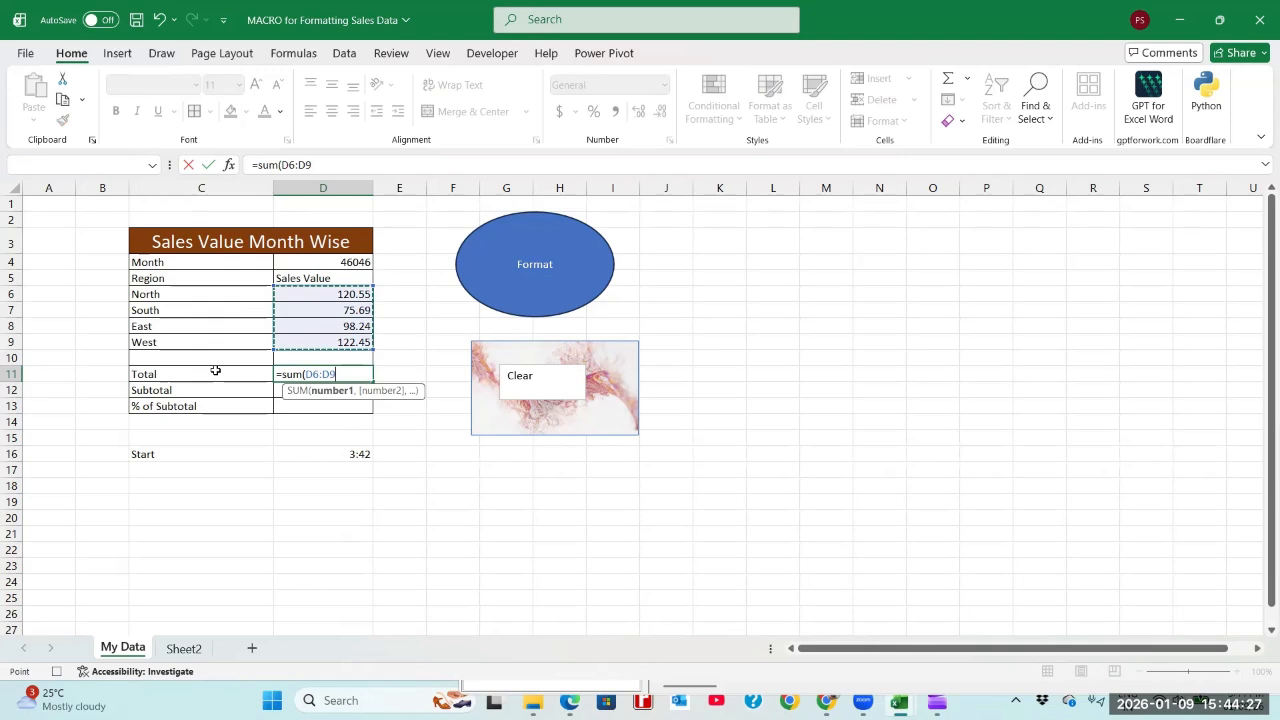
key(Return)
Step: Calculate the Subtotal row in D12 with the SUBTOTAL function, using function number 9 over D6:D9
text(=subt)
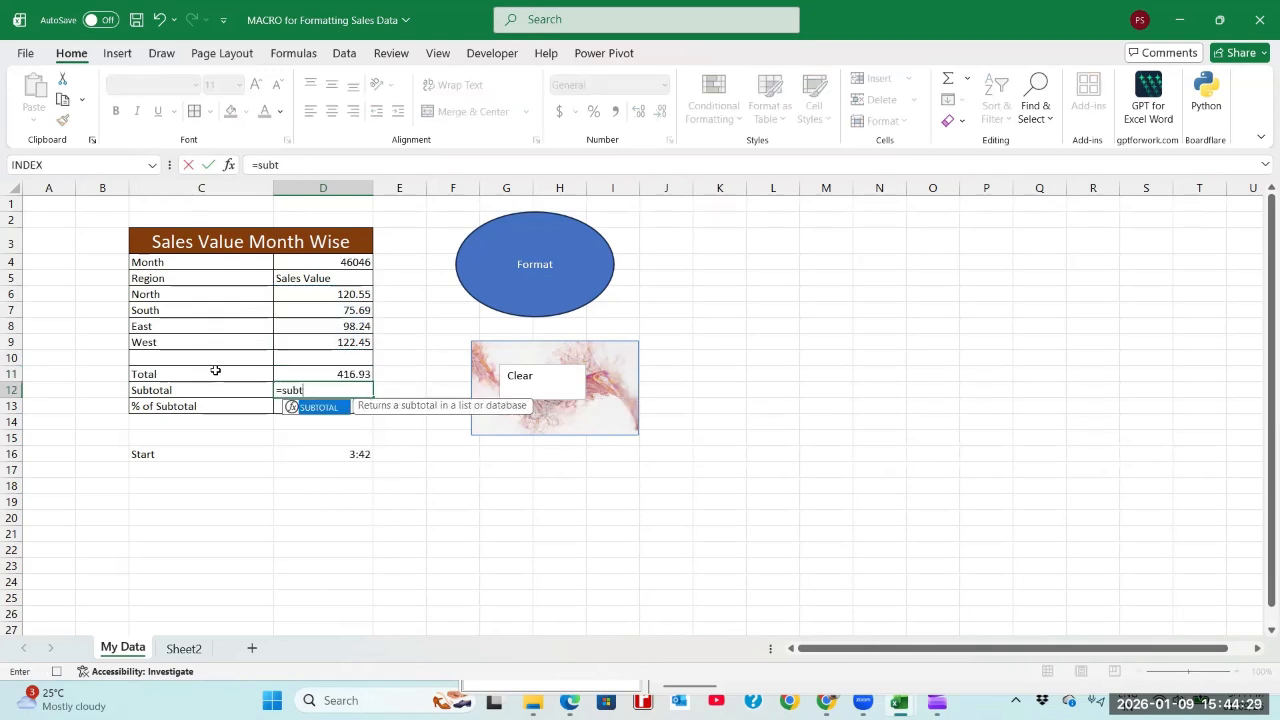
text(otal()
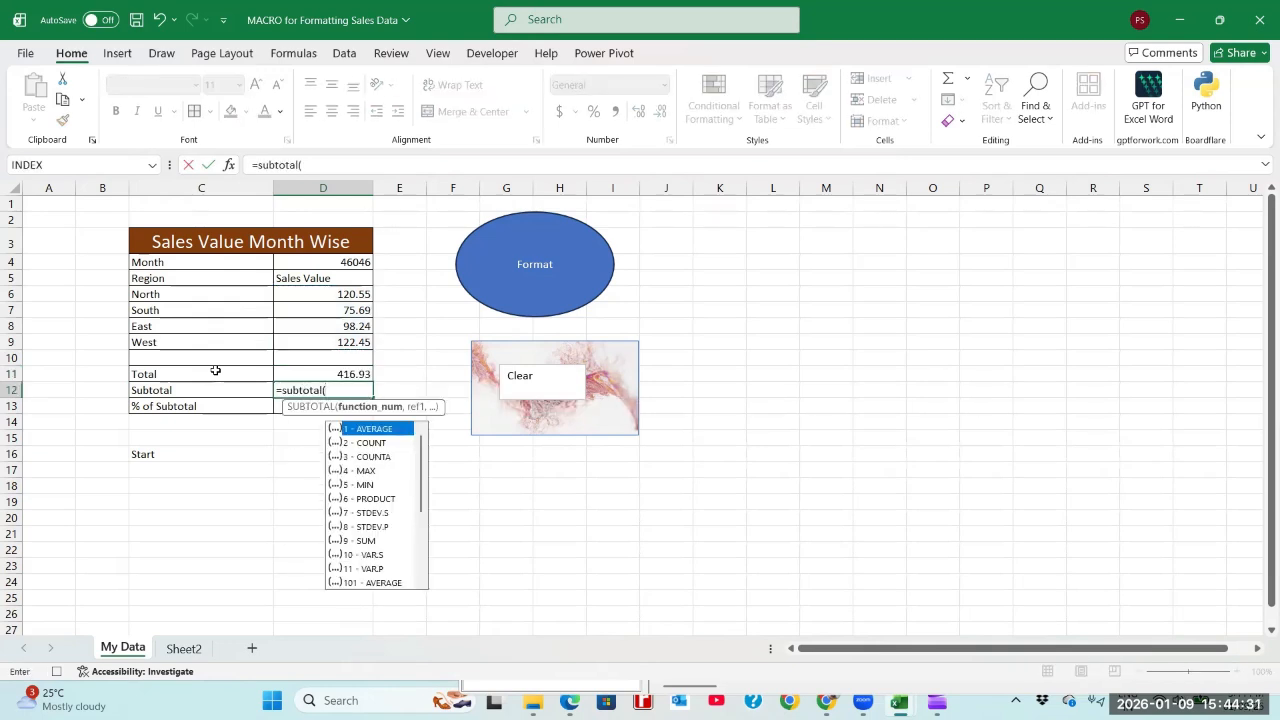
text(9,)
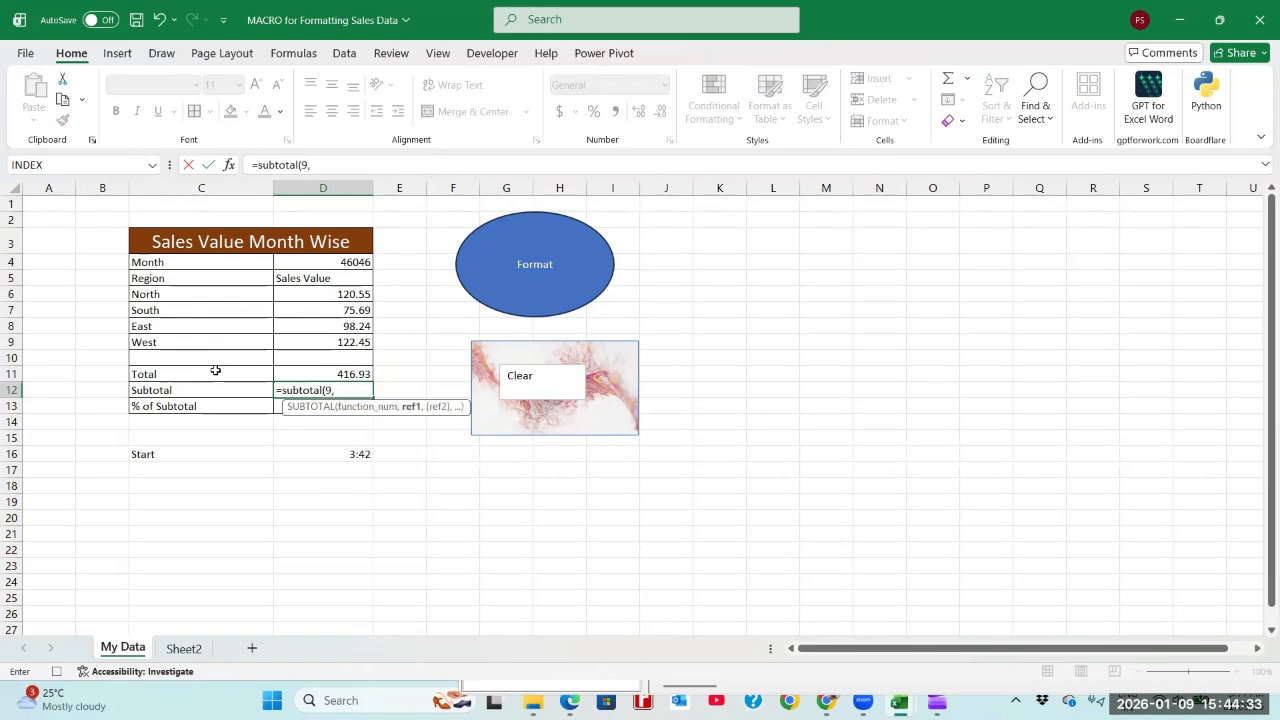
drag(320, 296, 330, 336)
key(Return)
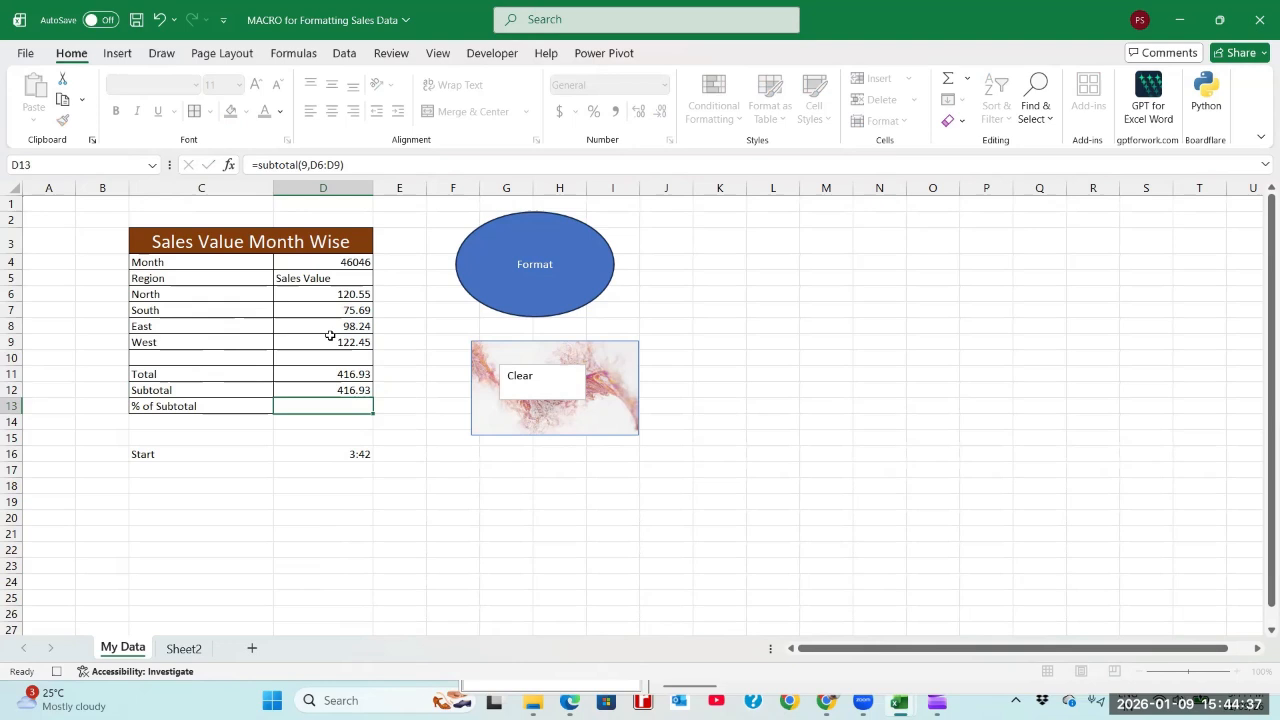
Step: Calculate % of Subtotal in D13 as =D12/D11 and format it as a percentage with two decimals
text(=D12/)
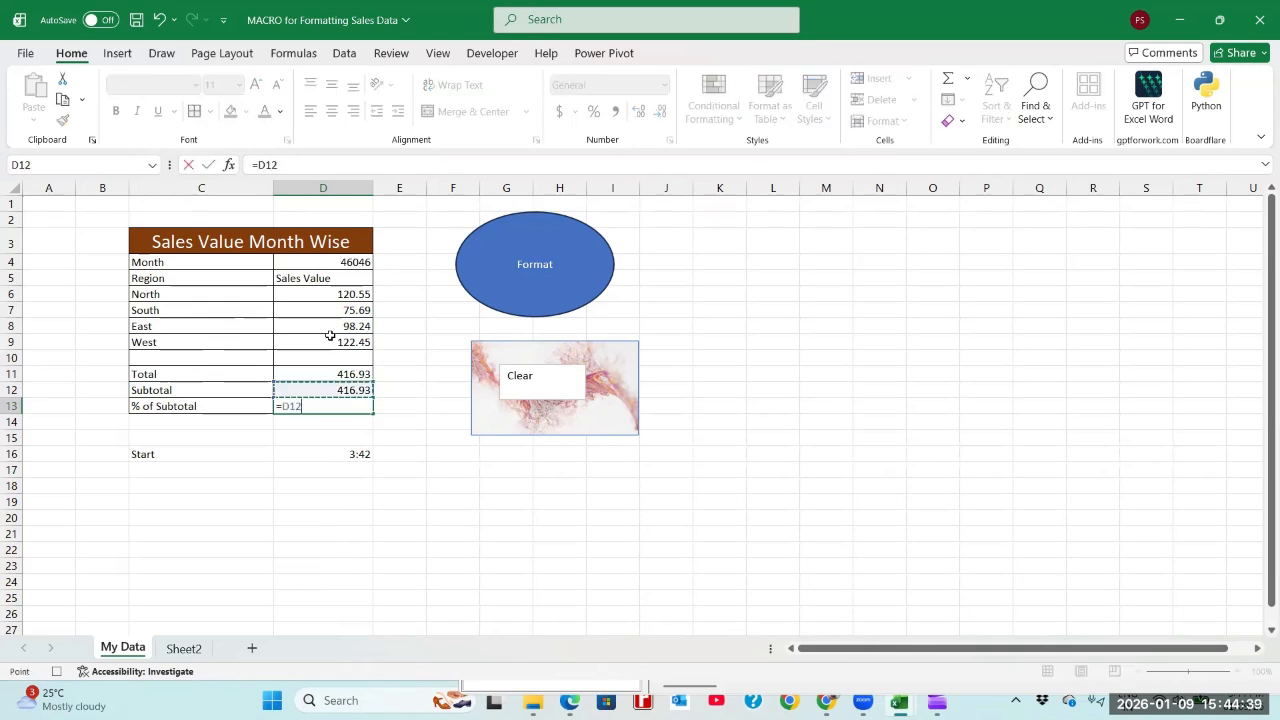
key(Up)
key(Up)
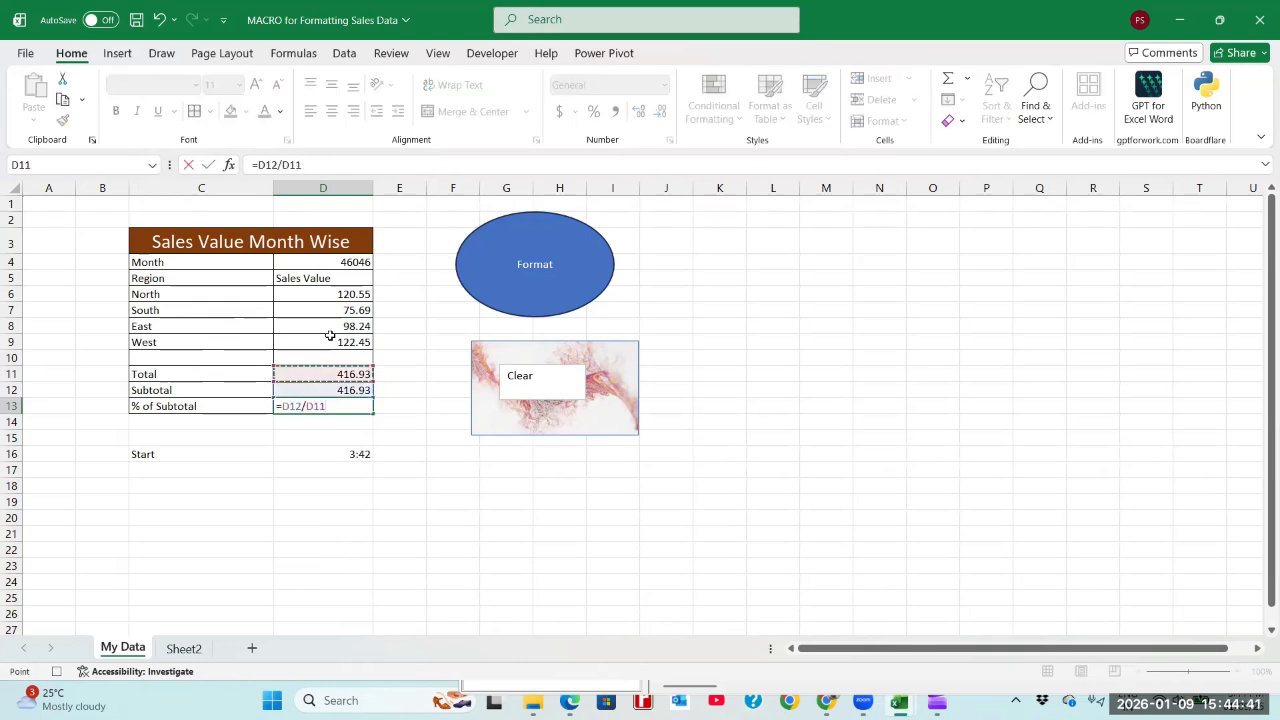
key(Return)
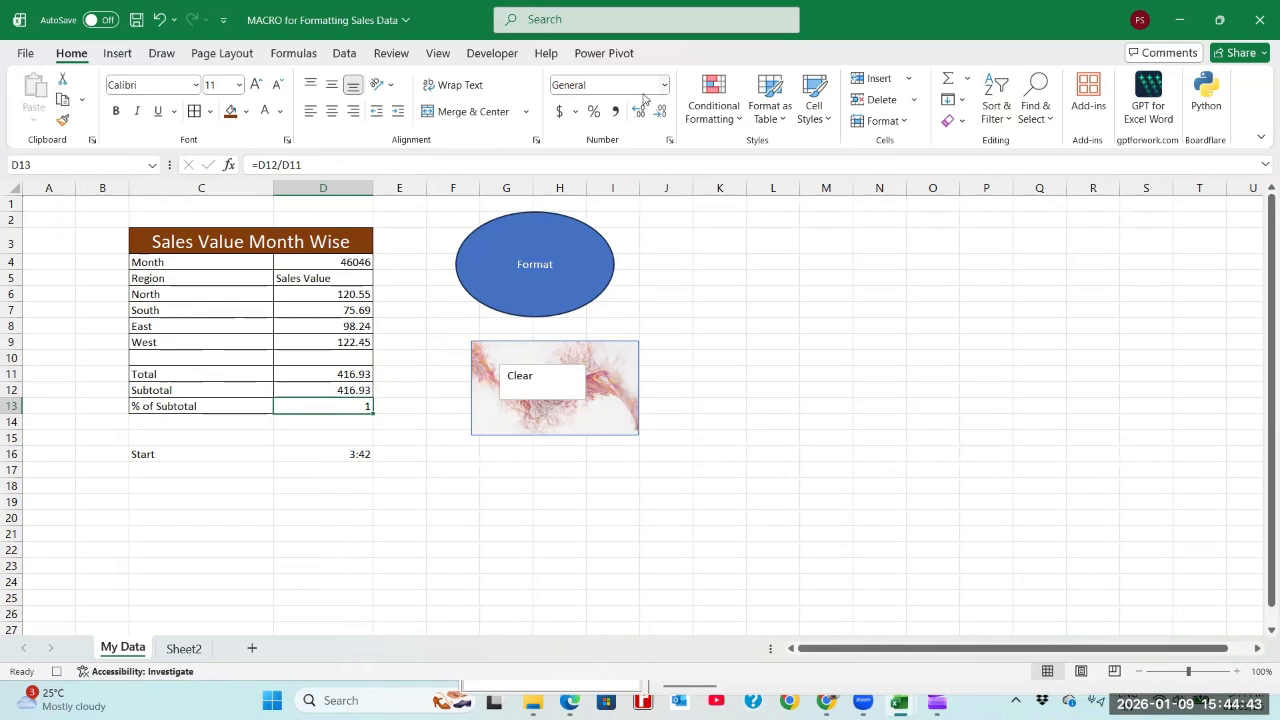
click(596, 114)
click(640, 112)
click(640, 112)
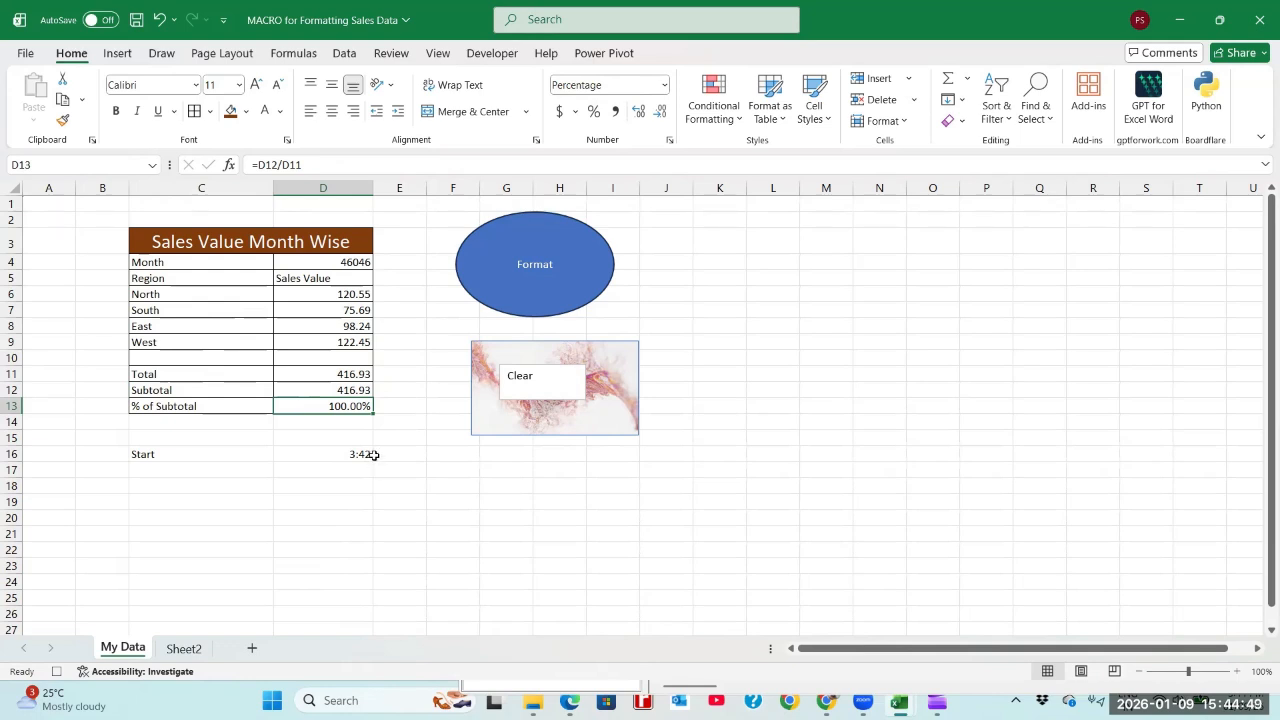
Step: Start a new conditional formatting rule for D6:D12 using the Data Bar format style
drag(354, 296, 358, 390)
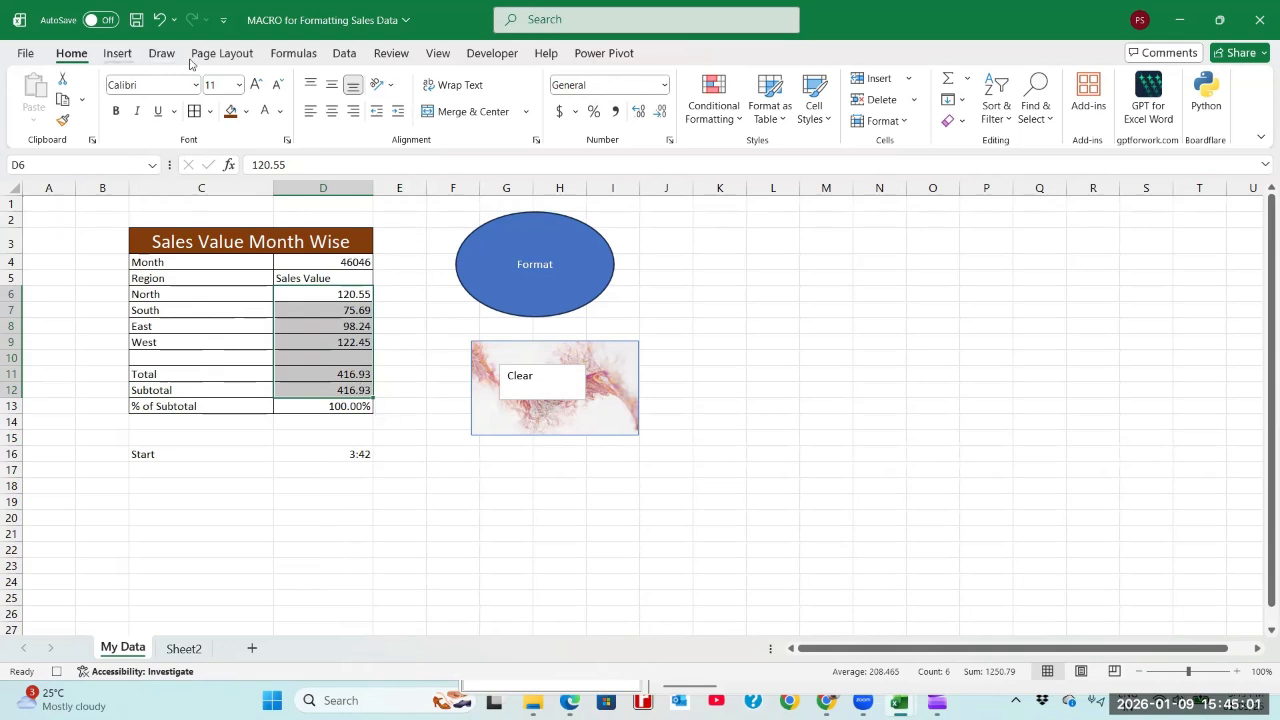
click(713, 108)
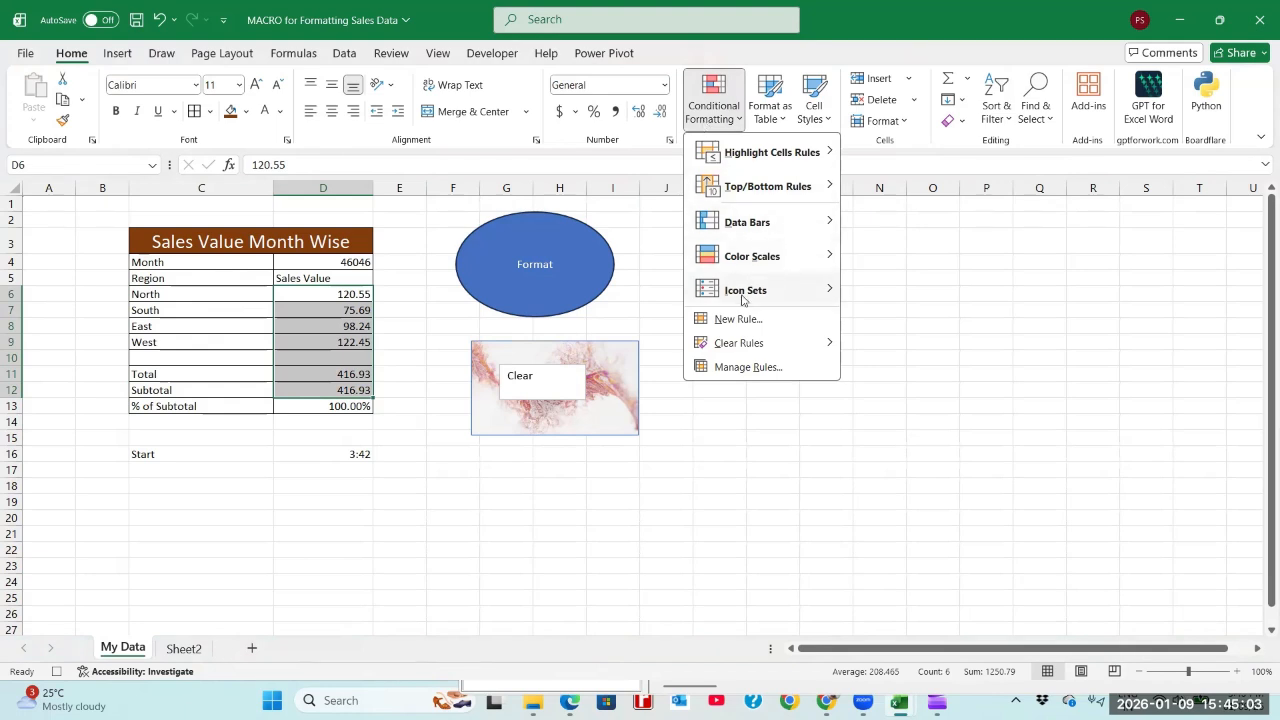
click(737, 319)
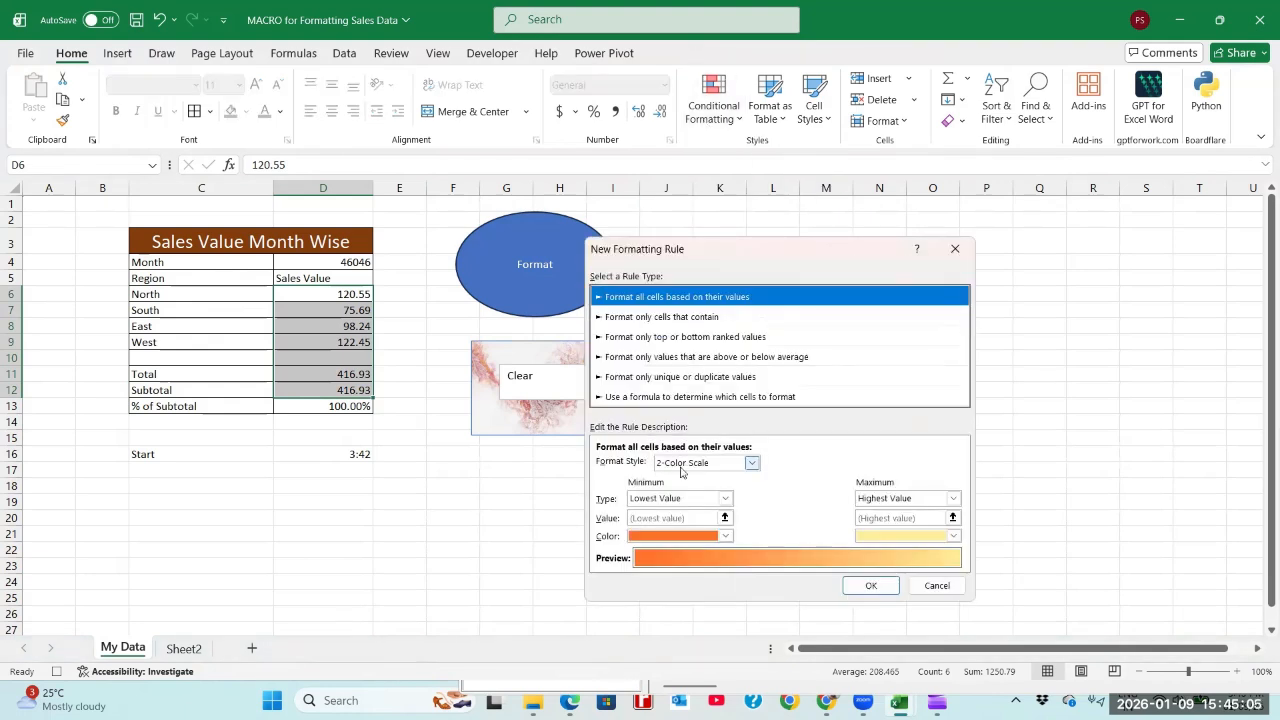
click(684, 466)
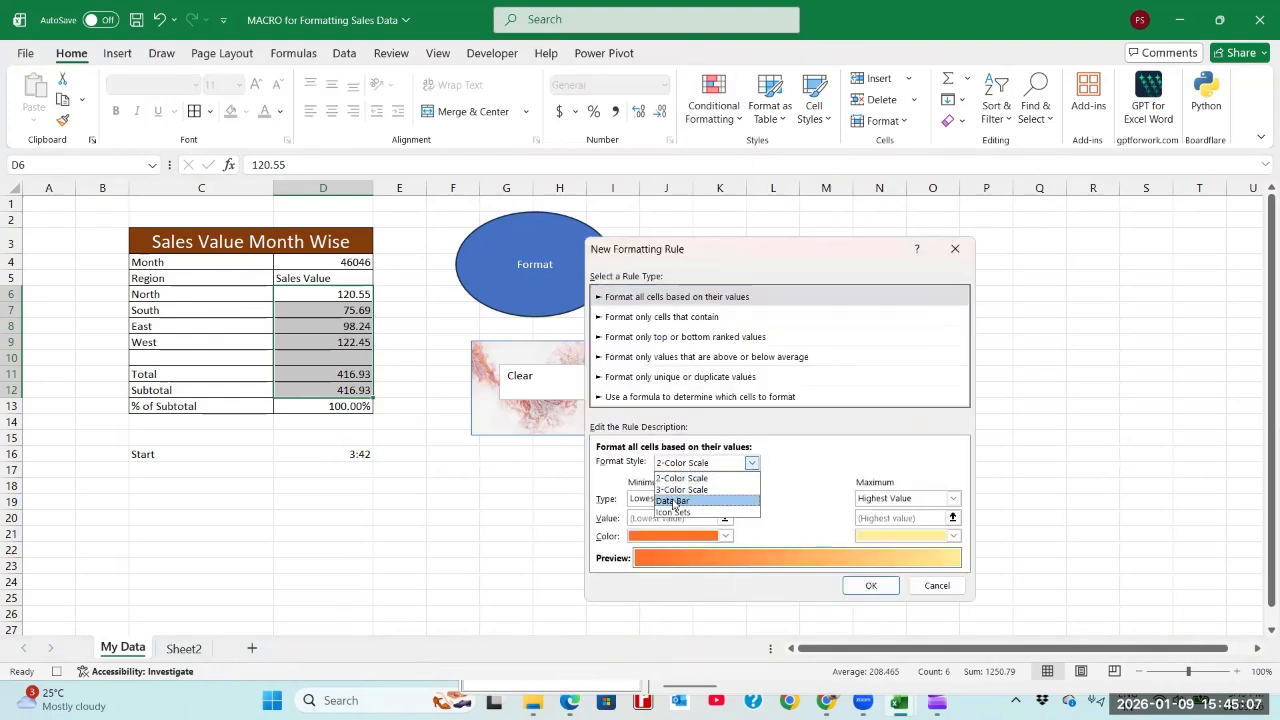
click(673, 501)
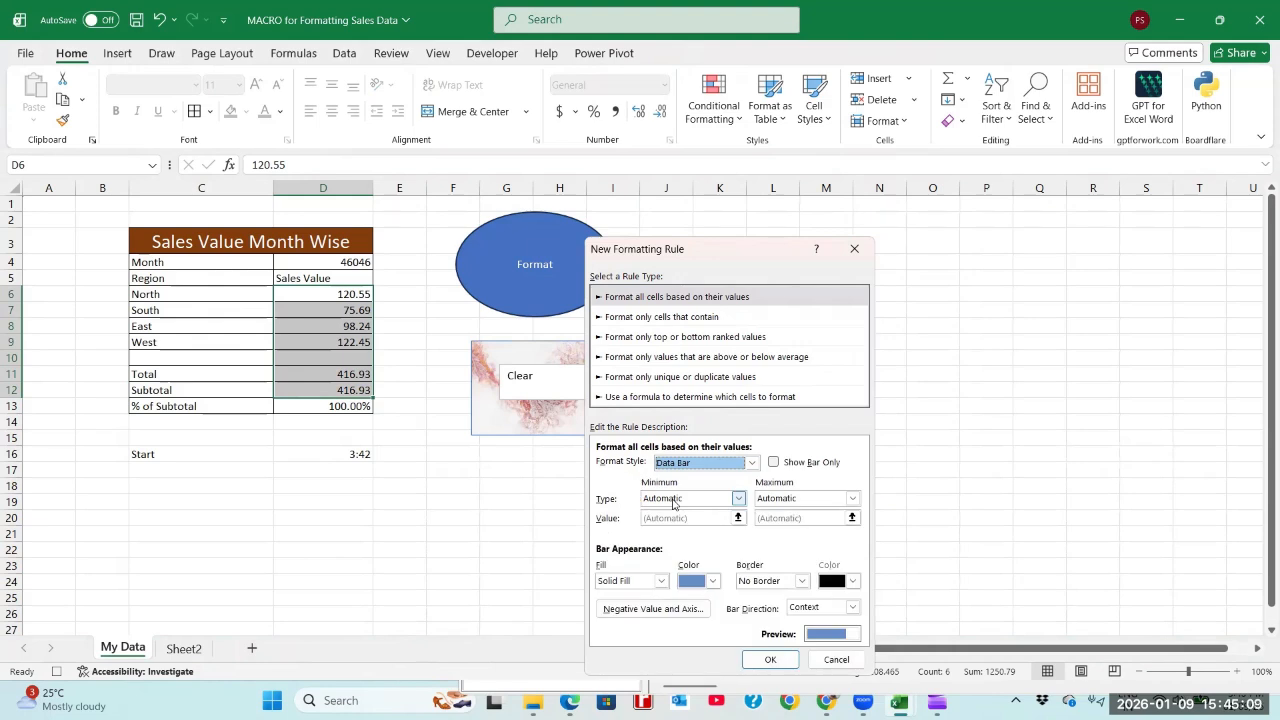
Step: Set the data bar's minimum and maximum types to Number, with values 0 and 1000
click(673, 501)
click(661, 529)
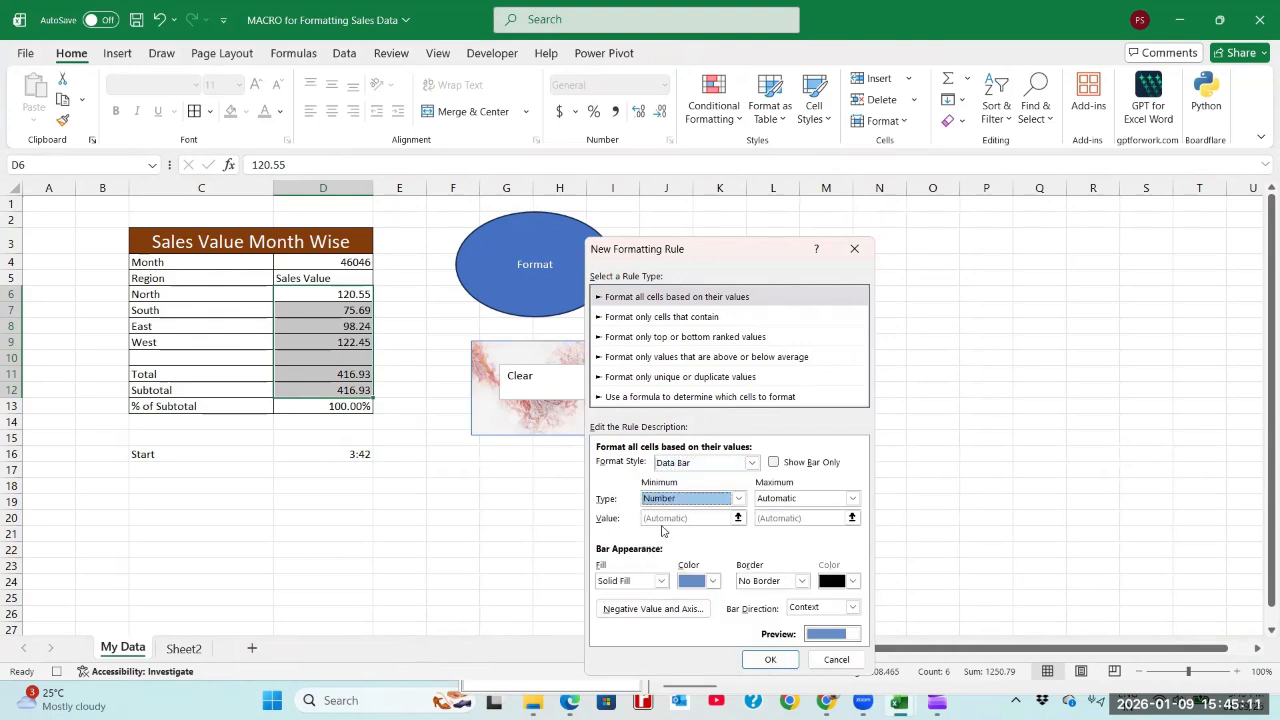
click(768, 498)
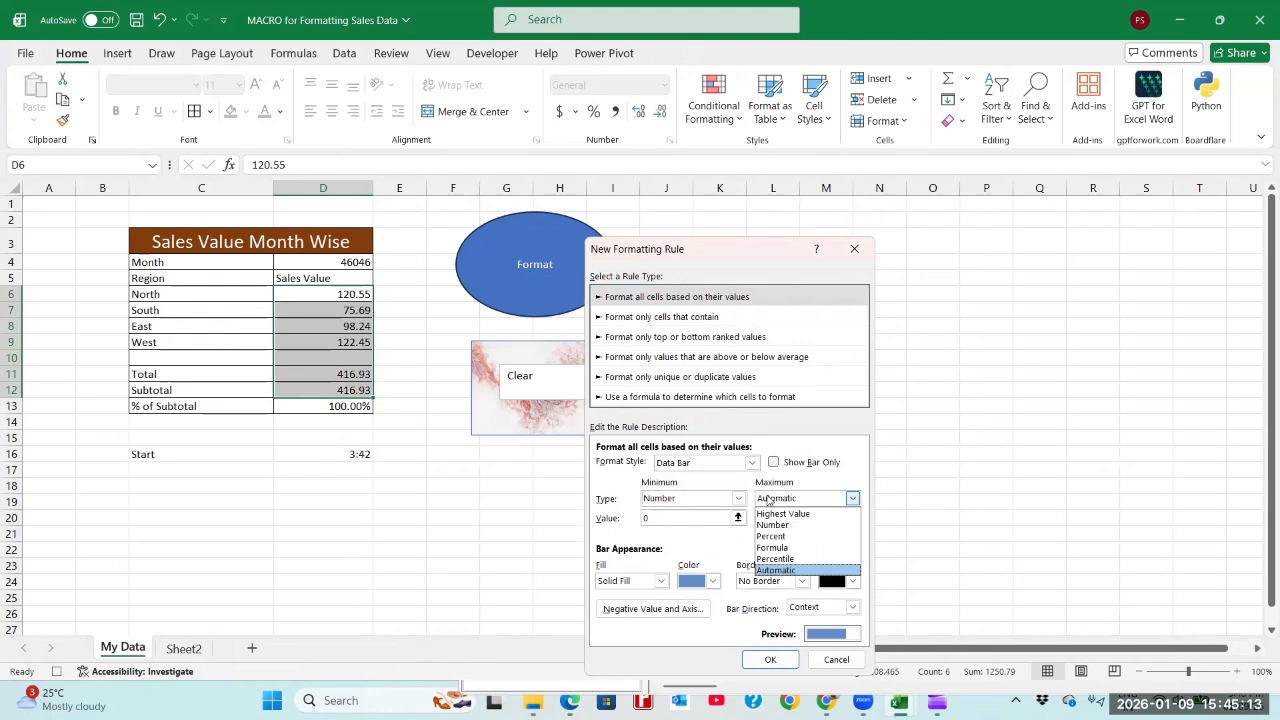
click(770, 524)
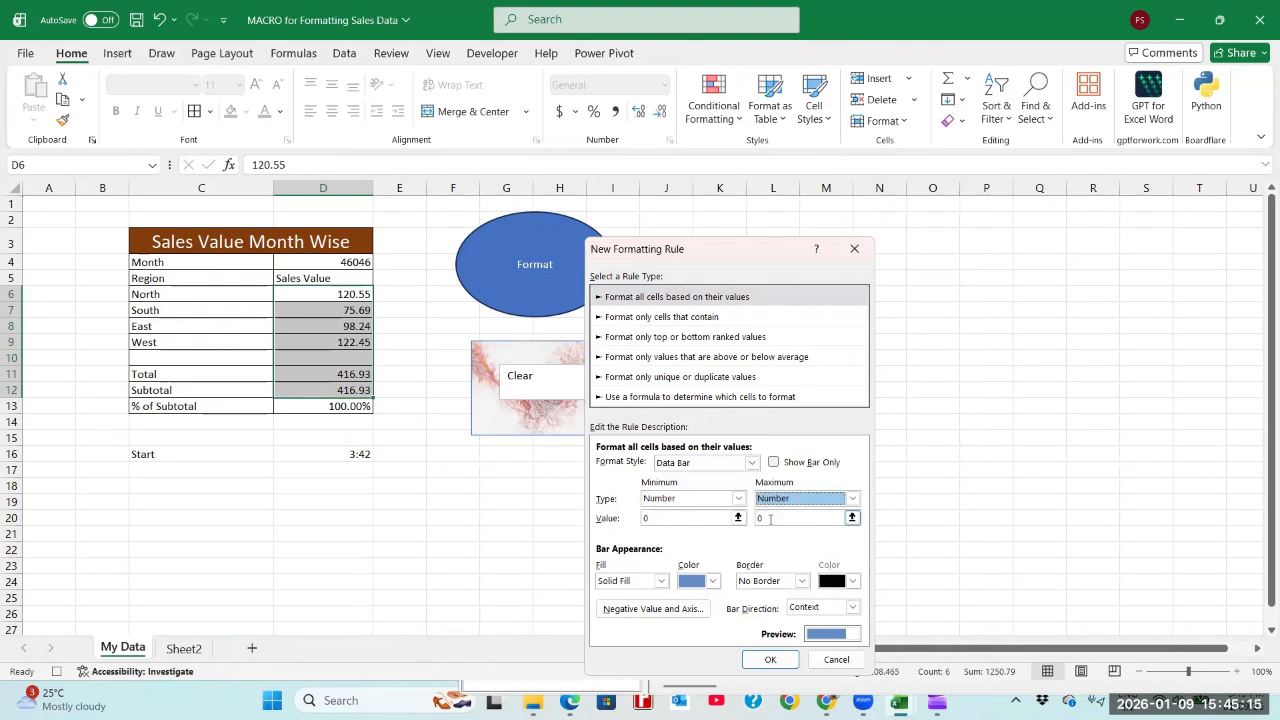
click(755, 519)
text(1000)
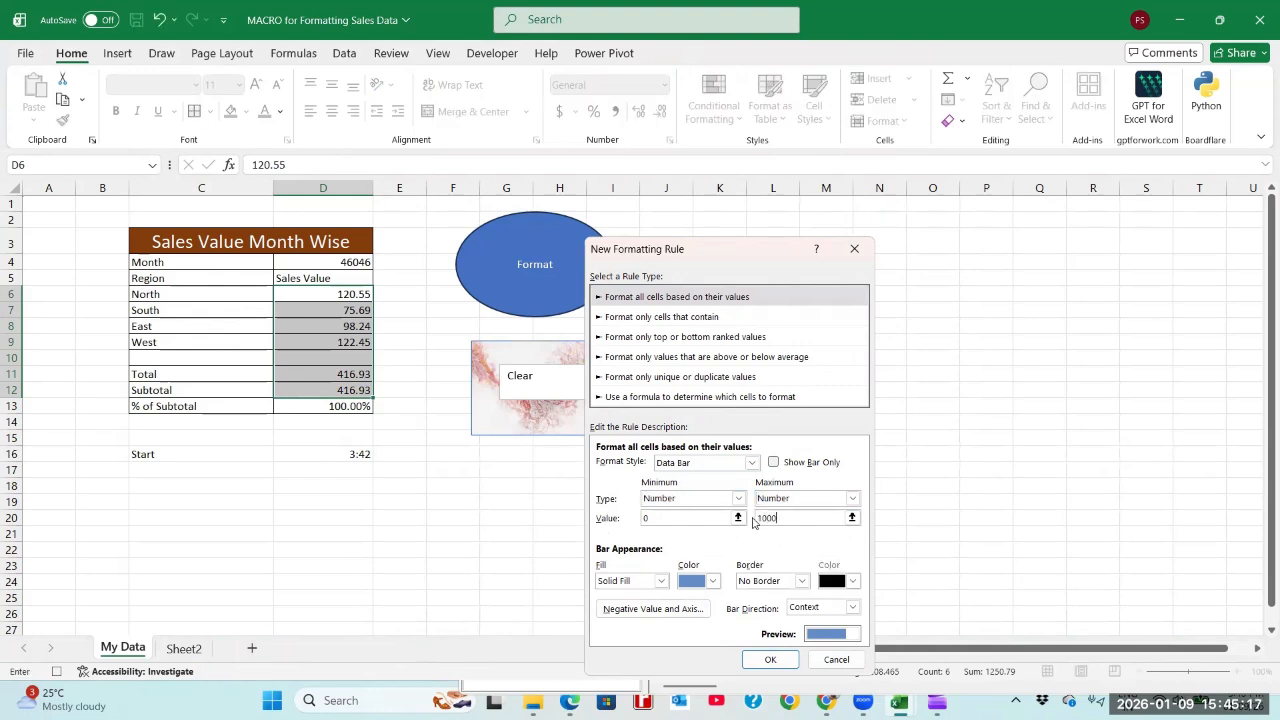
Step: Set the data bar fill to standard blue, apply the rule and select cell D13
click(713, 582)
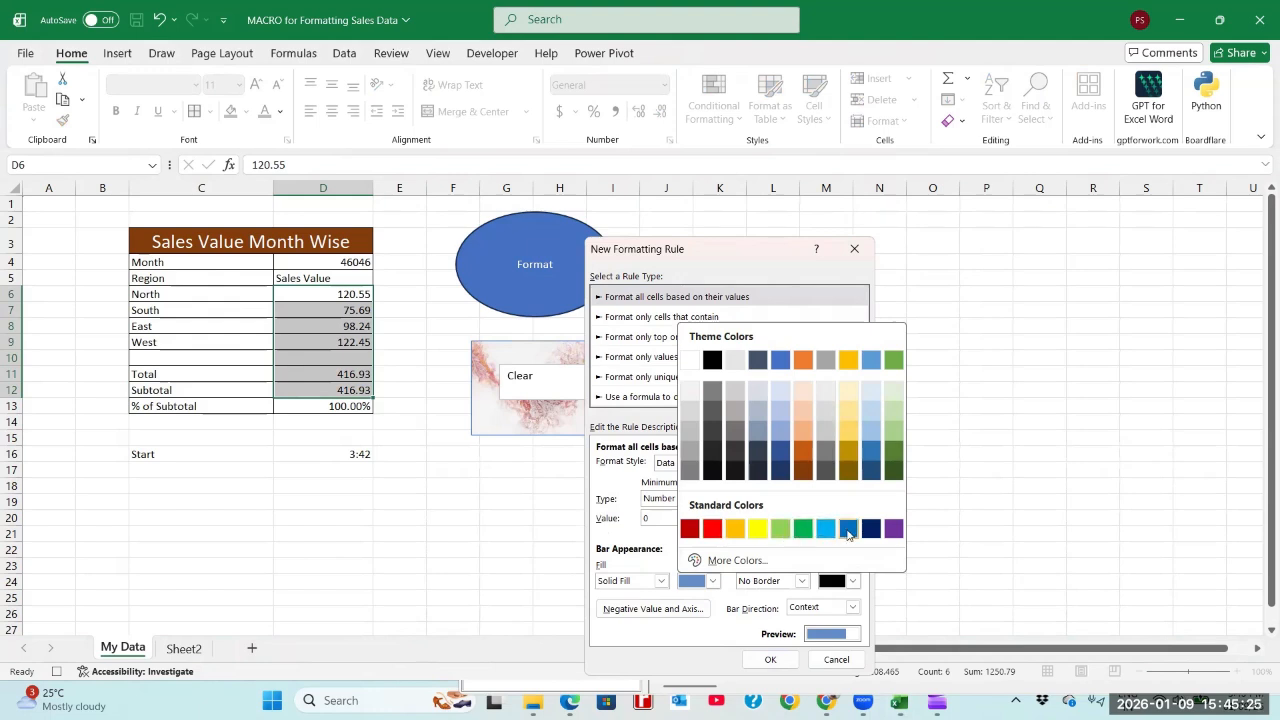
click(848, 532)
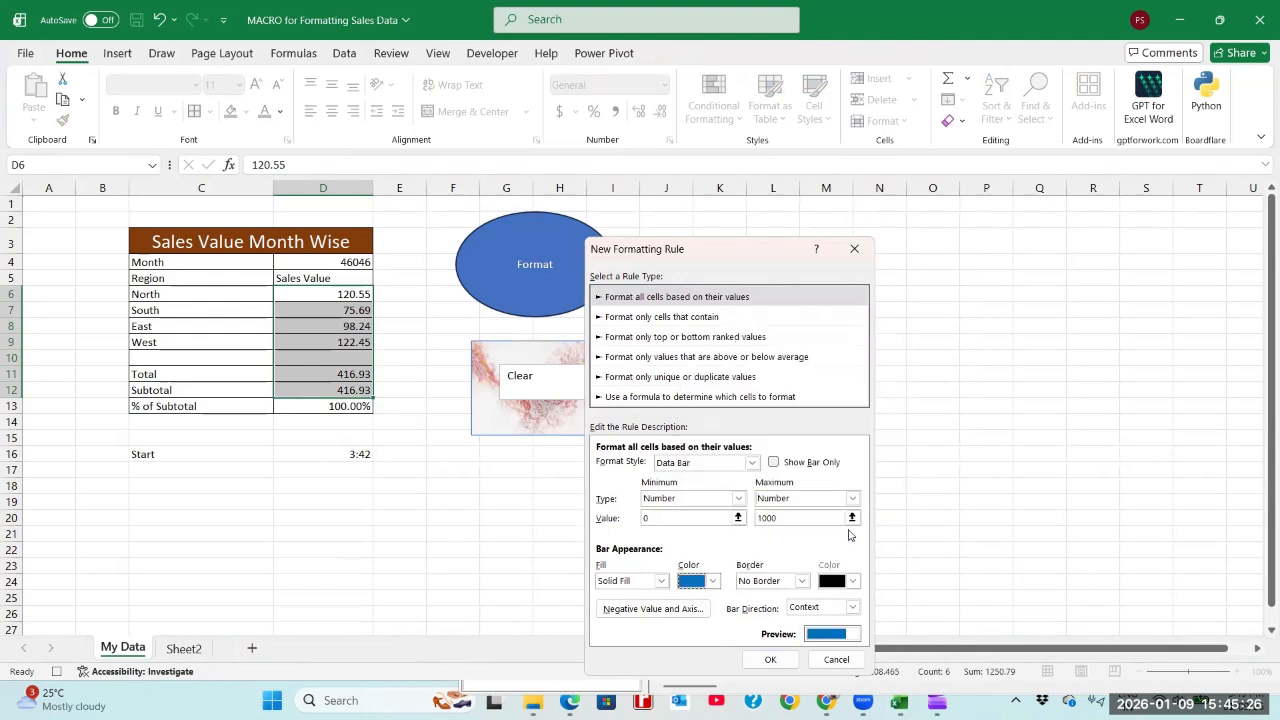
click(771, 658)
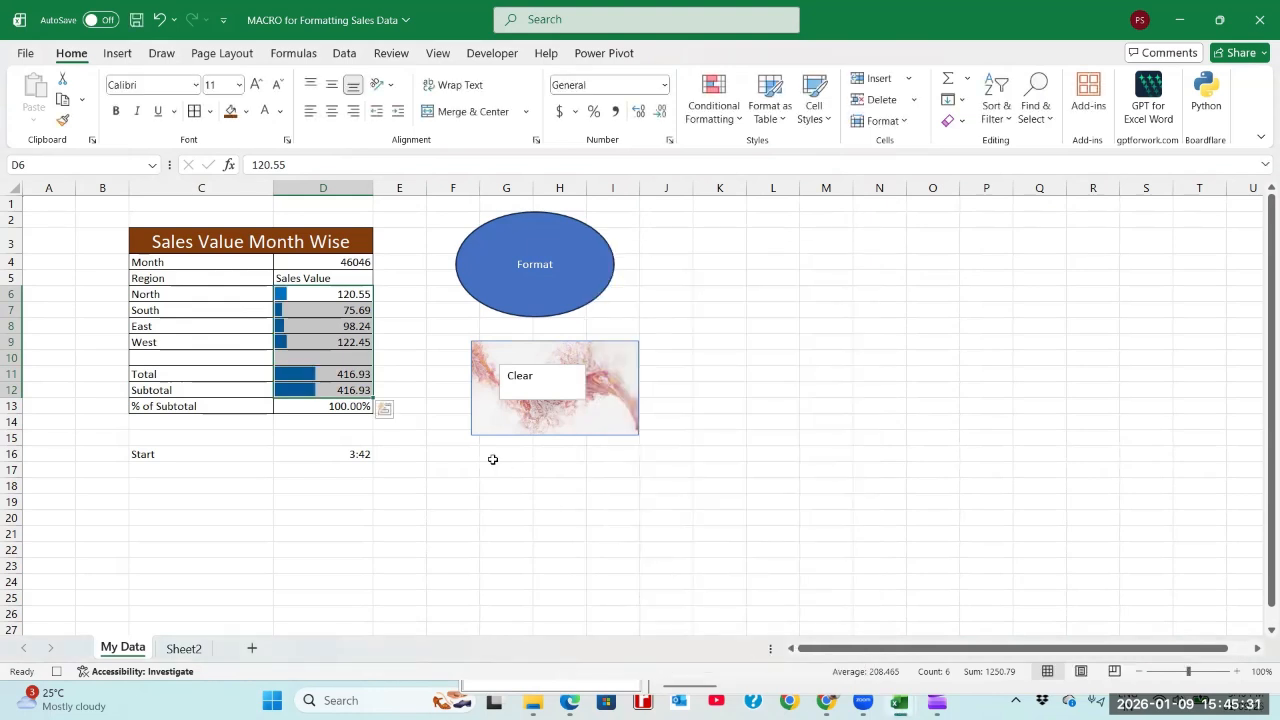
click(343, 405)
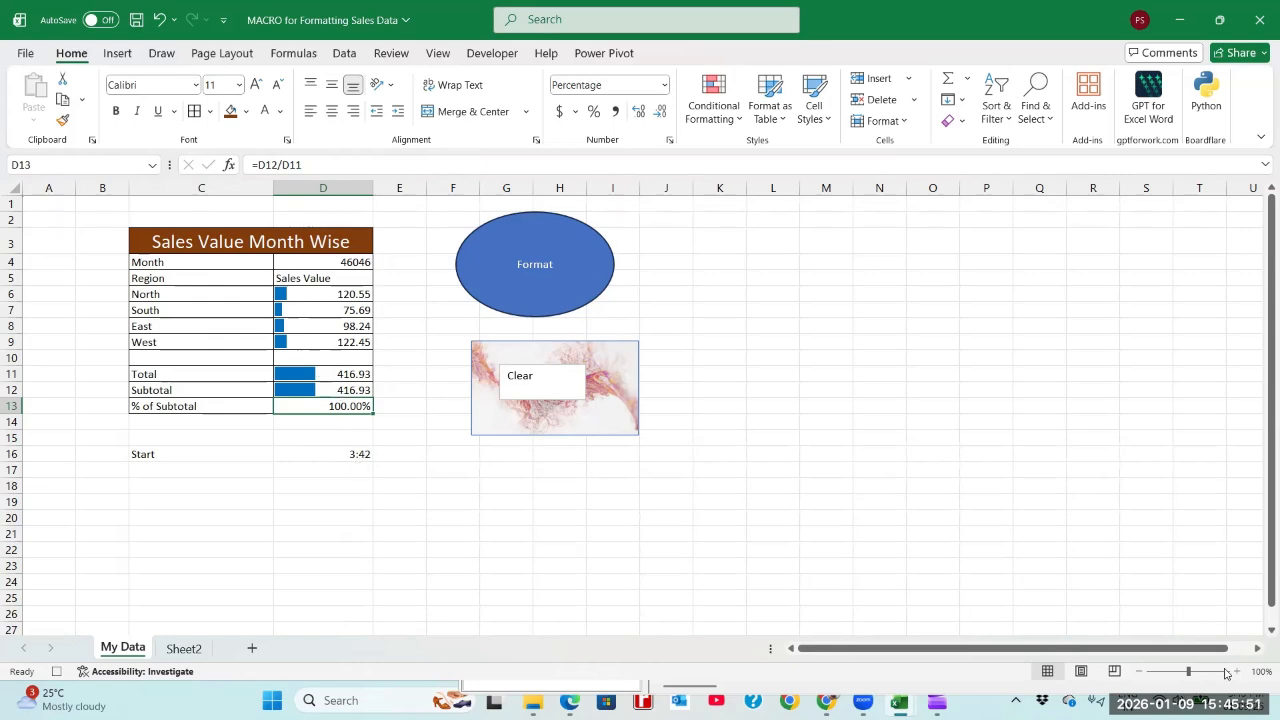
Step: Log the end time 3:45 in D17 beneath the start time and label it End in C17
key(alt+F11)
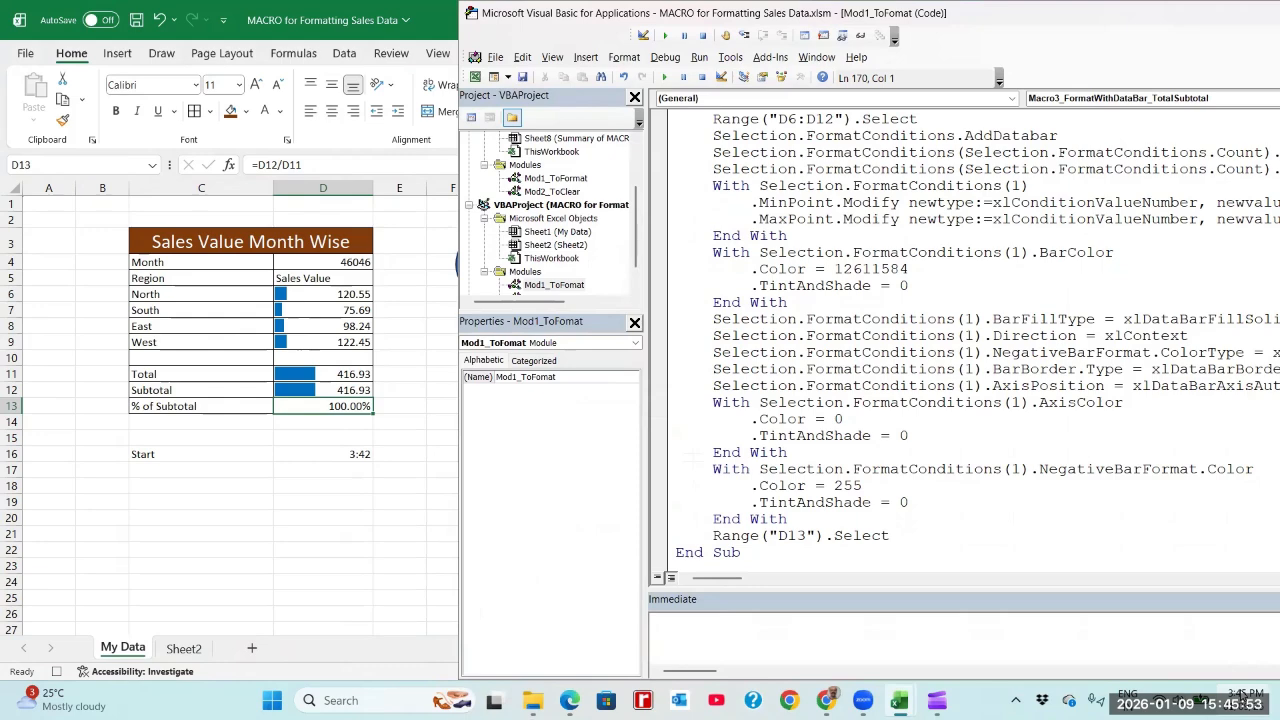
click(353, 470)
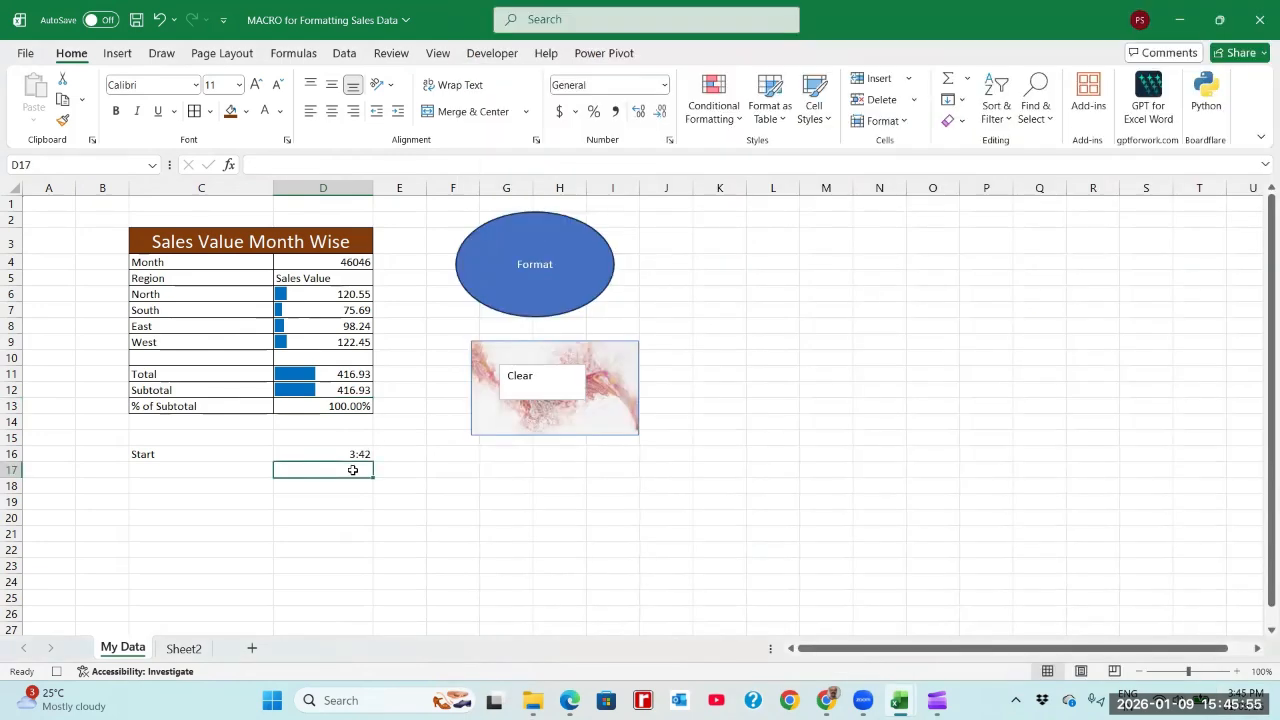
text(3:45)
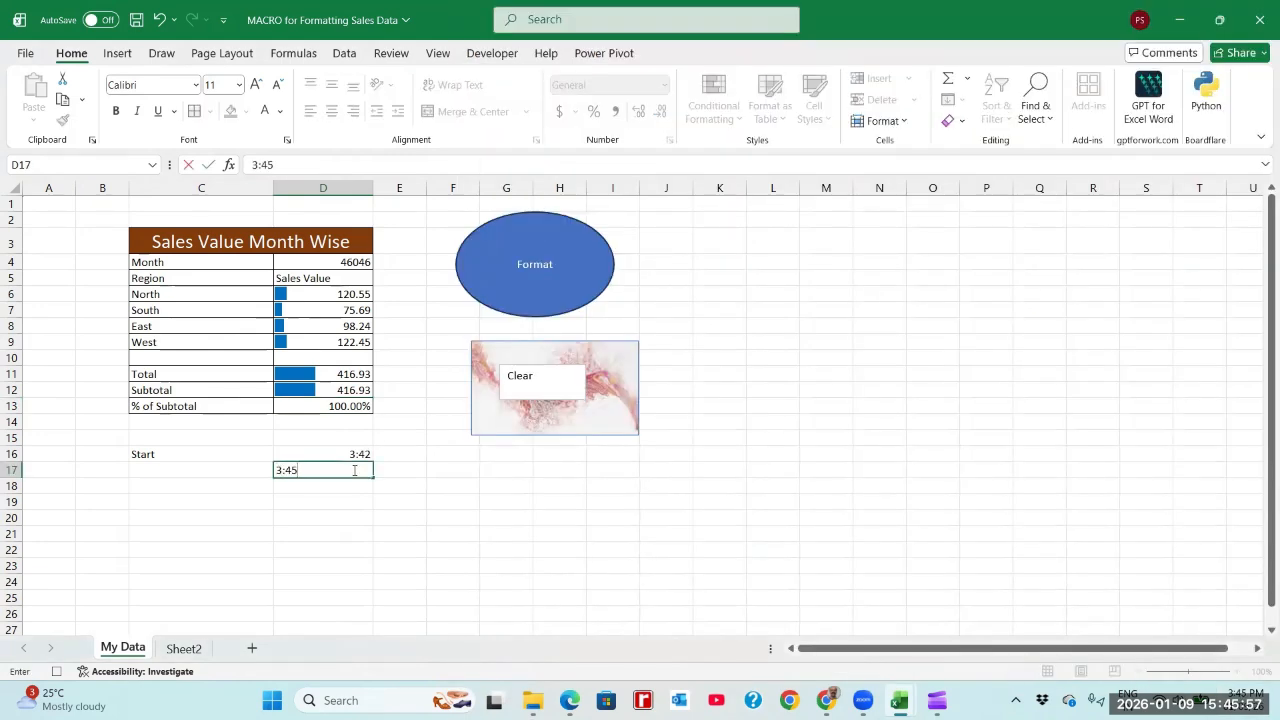
key(Return)
key(Up)
key(Left)
text(End)
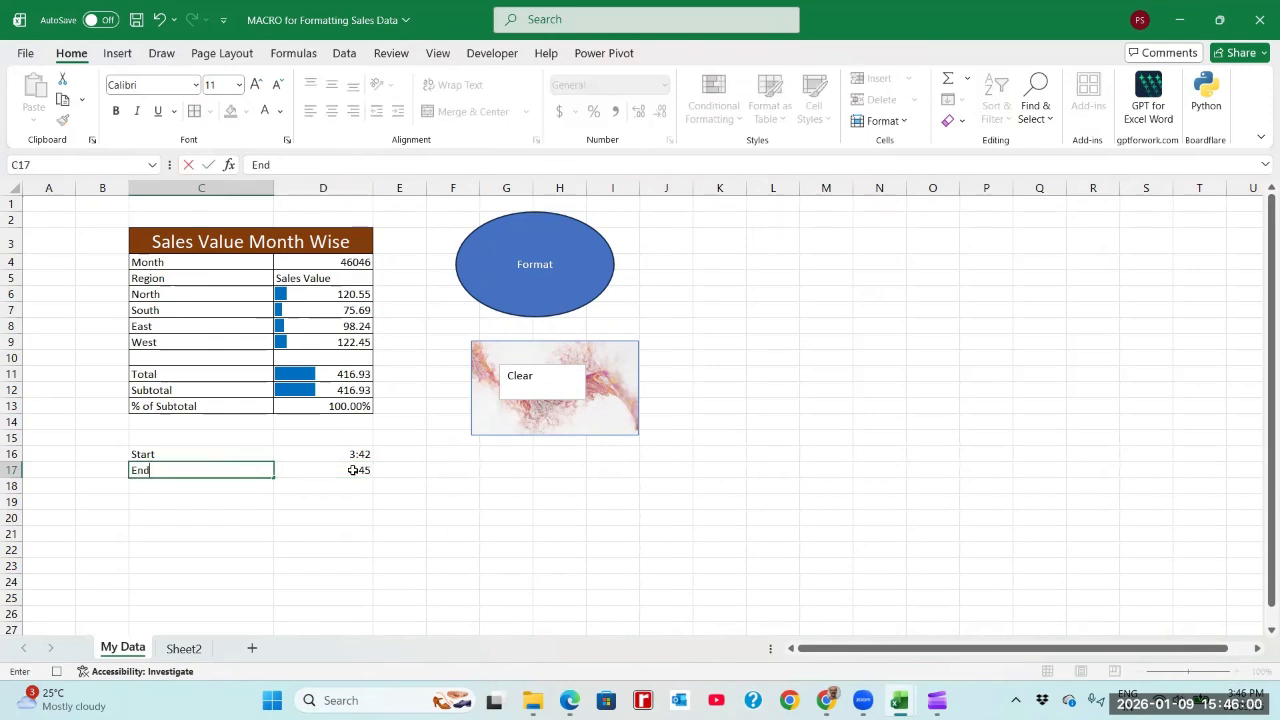
key(Return)
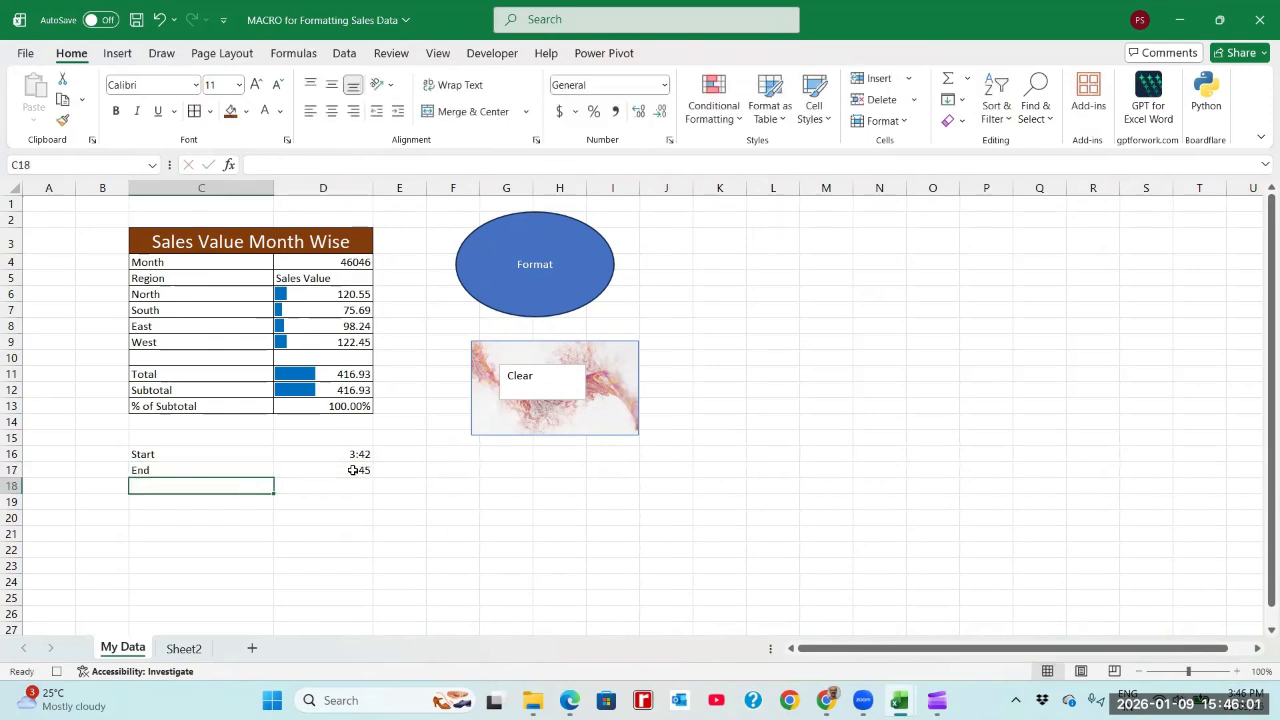
Step: Stop the macro recording, save the workbook and select cell D18
click(353, 470)
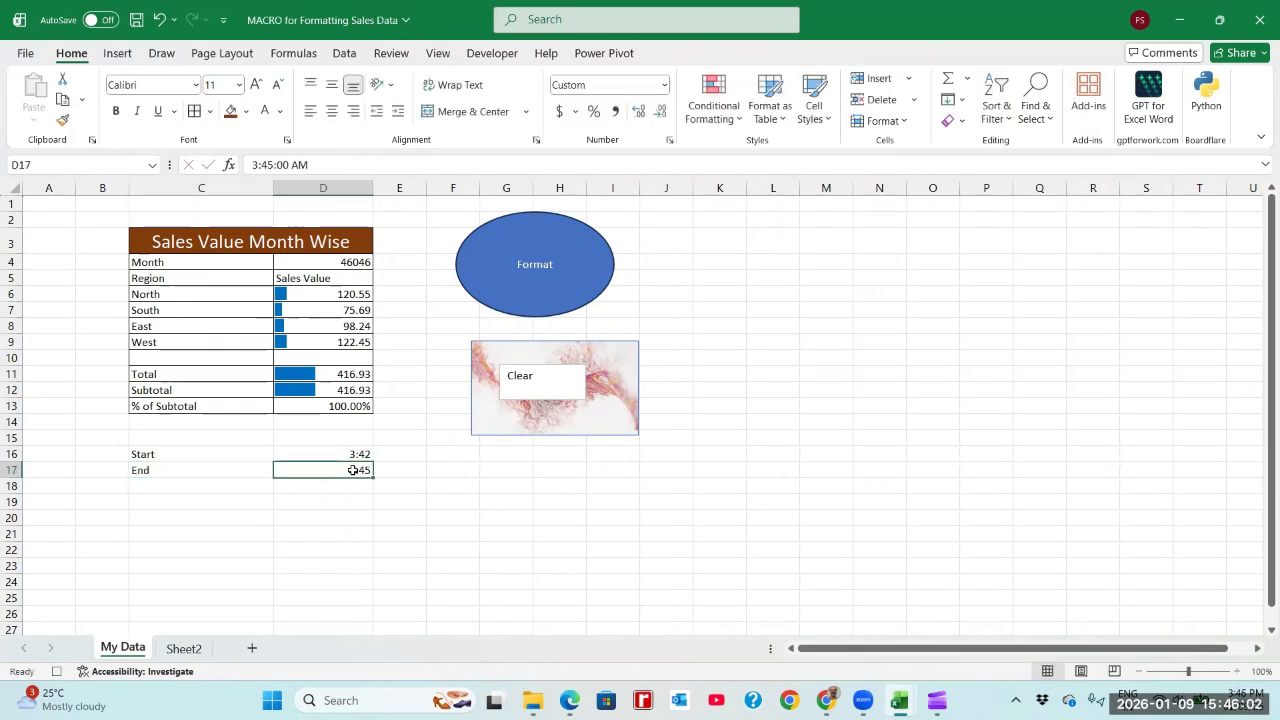
click(57, 672)
key(ctrl+s)
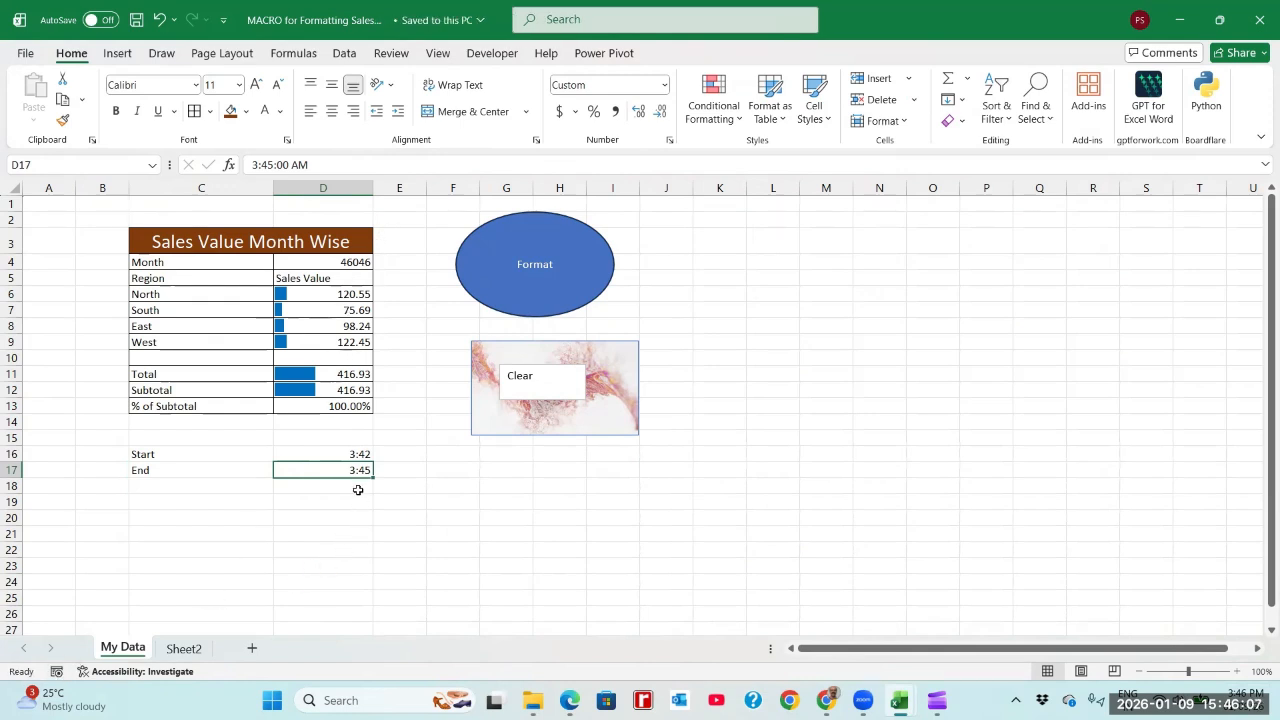
click(357, 489)
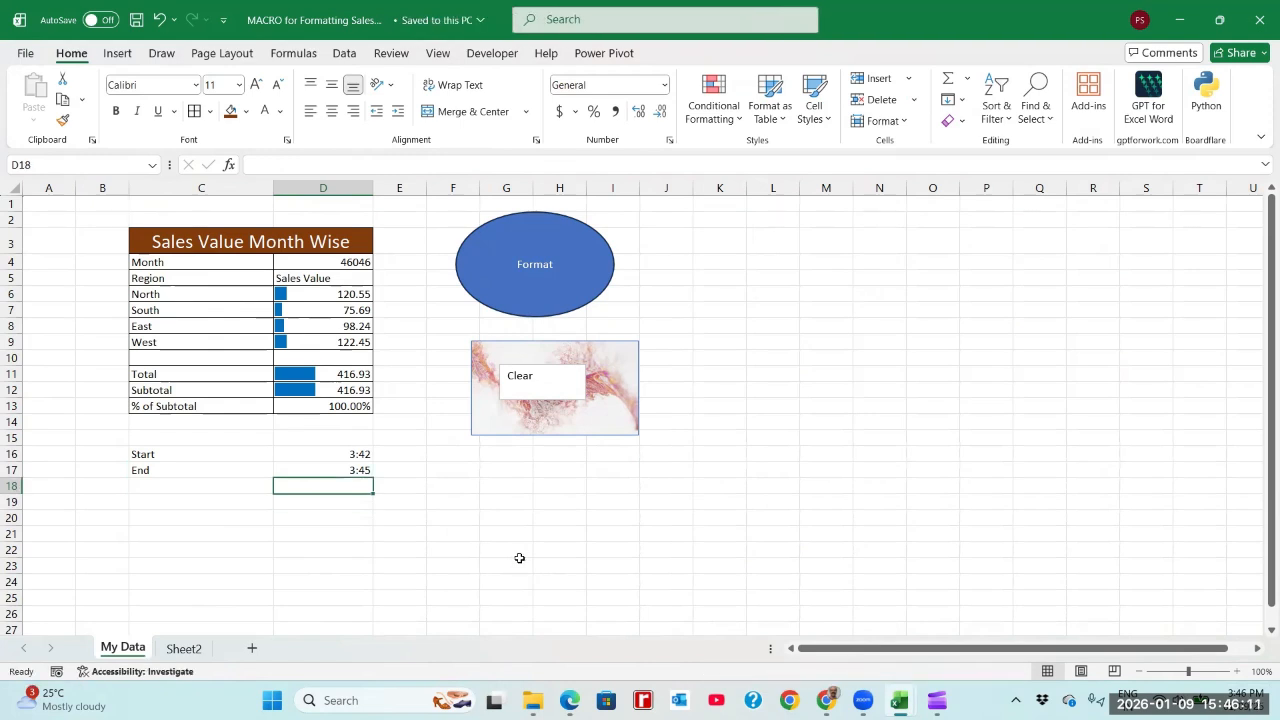
Step: Enter 2 in D18 as the elapsed time and label it Total in C18
text(=)
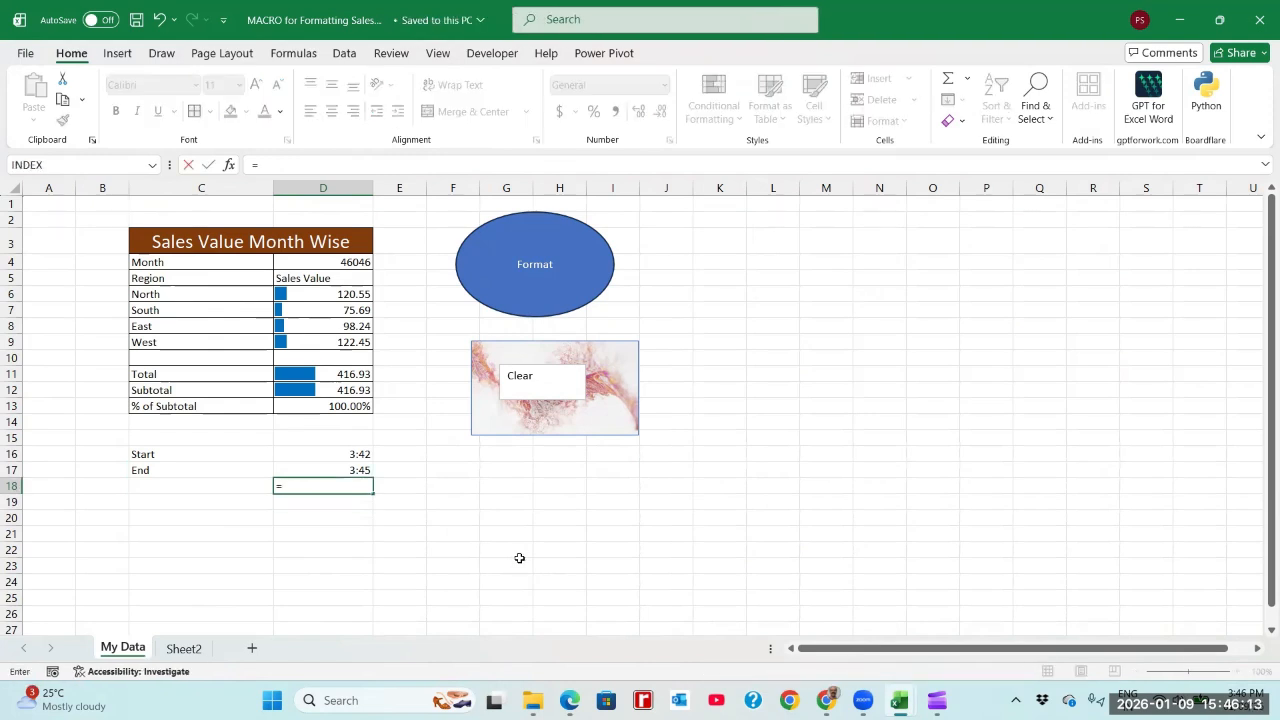
text(2)
key(Return)
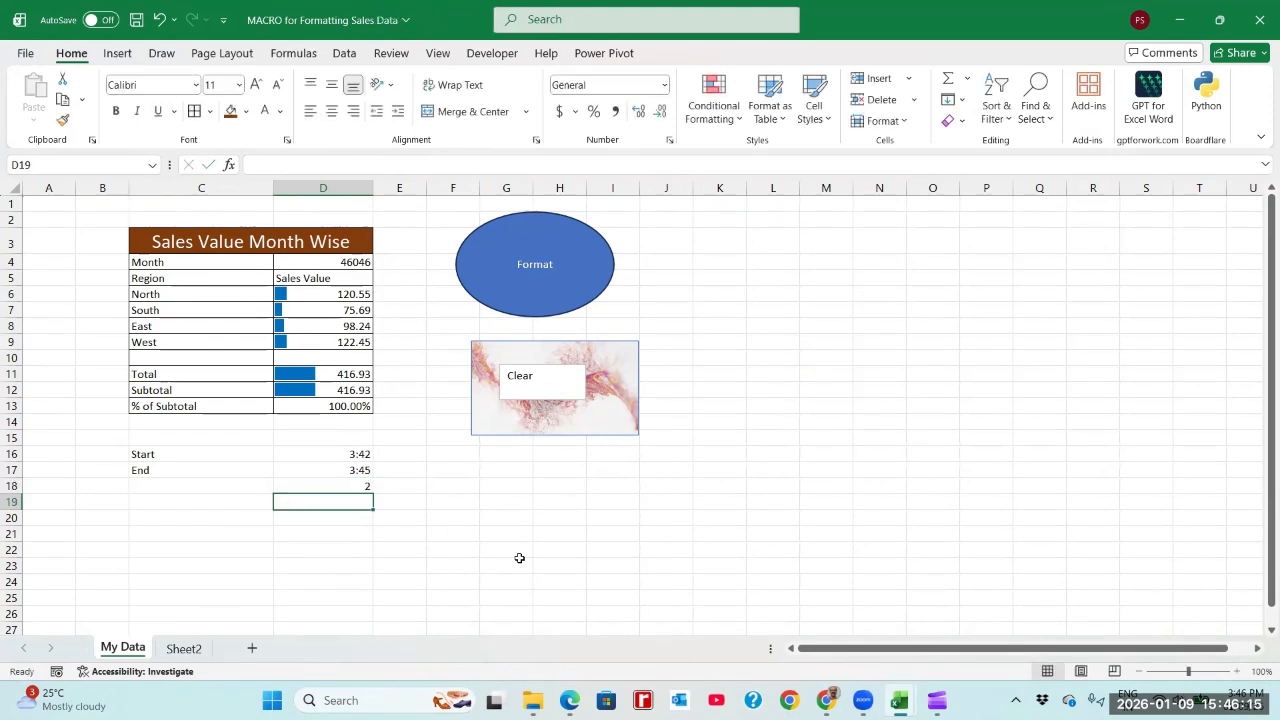
key(Up)
key(Left)
text(Tot)
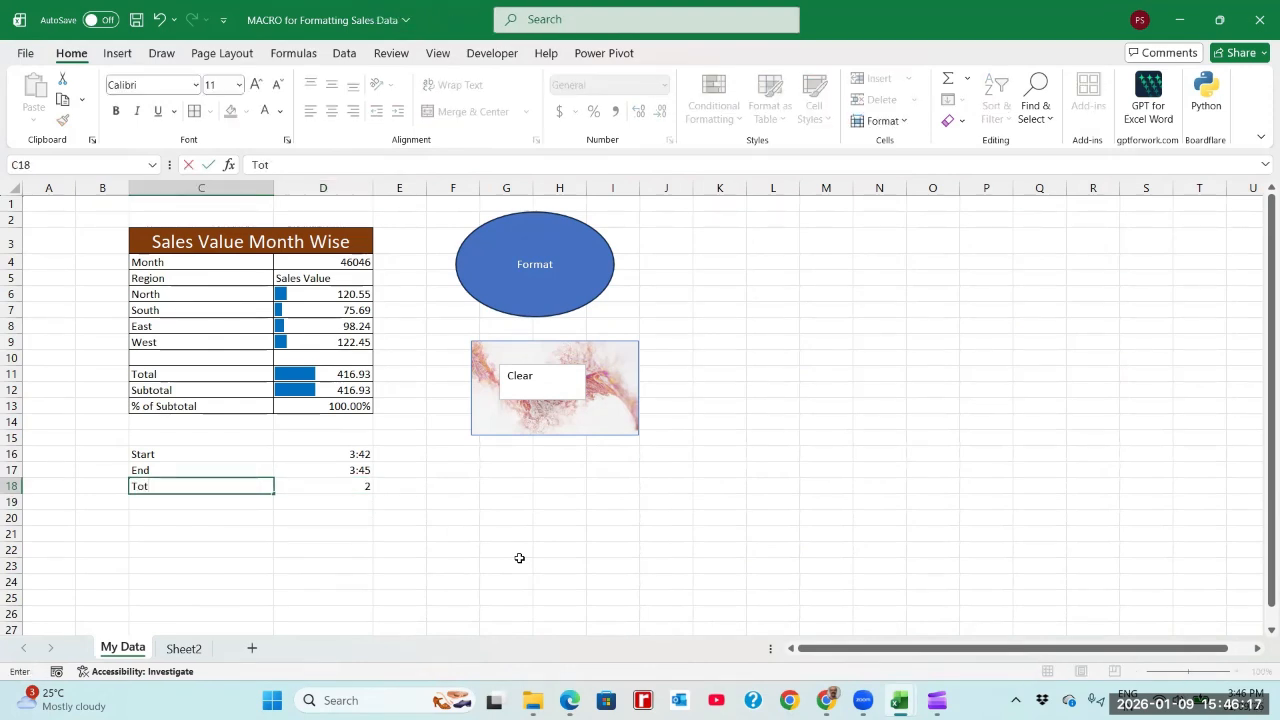
text(al)
key(ctrl+Return)
key(Right)
key(Down)
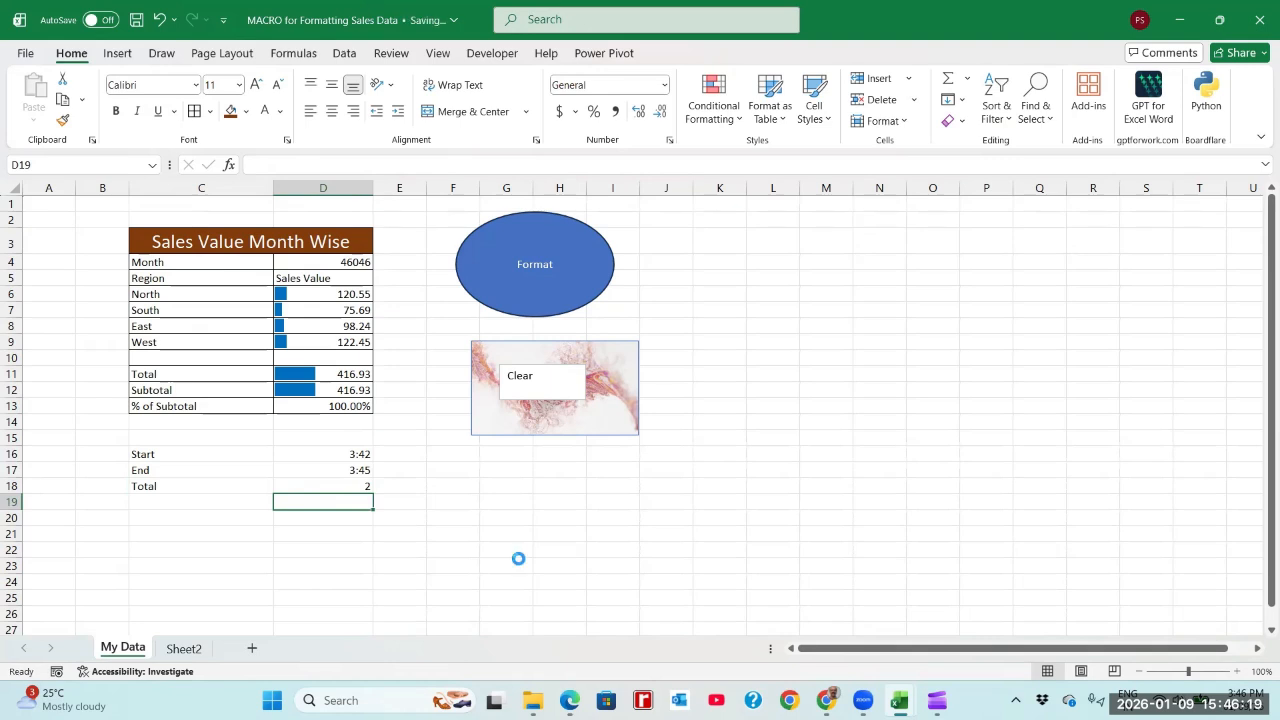
text(12)
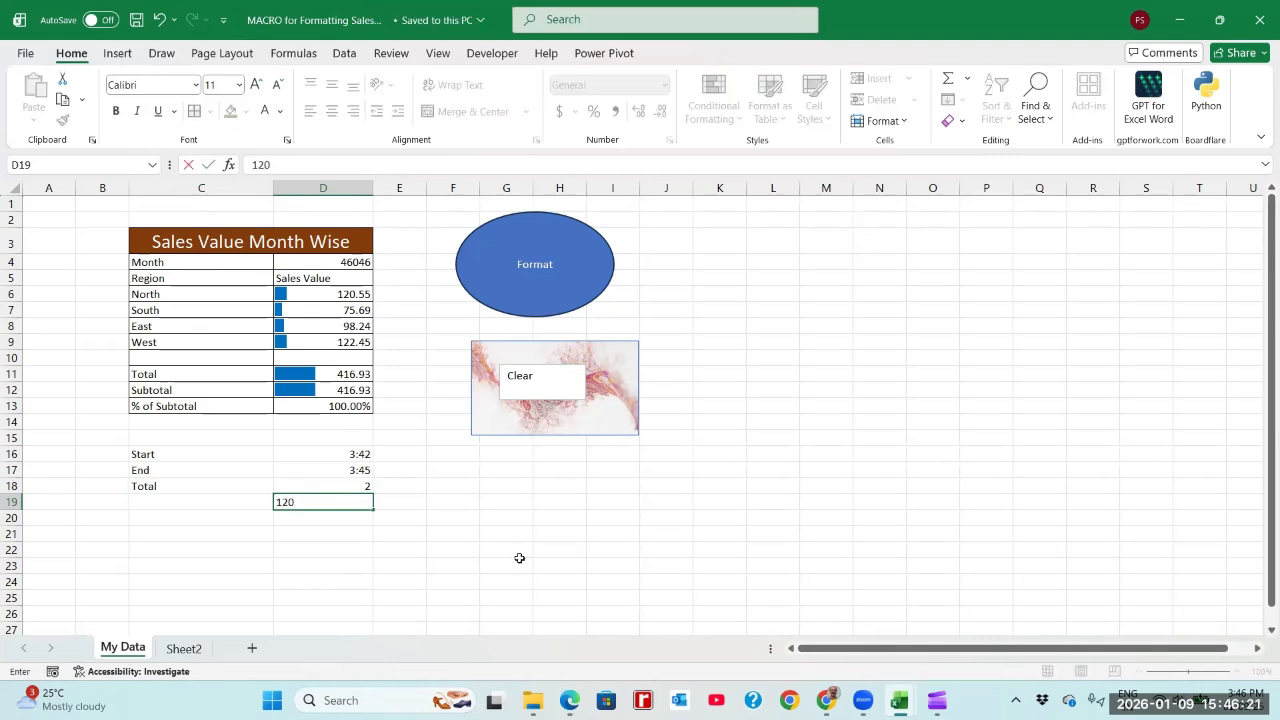
text(0)
key(Return)
key(Up)
key(Delete)
Step: Enter the label "Total Time - Manual Task" in C20 with the value 120 in D20
key(Down)
key(Left)
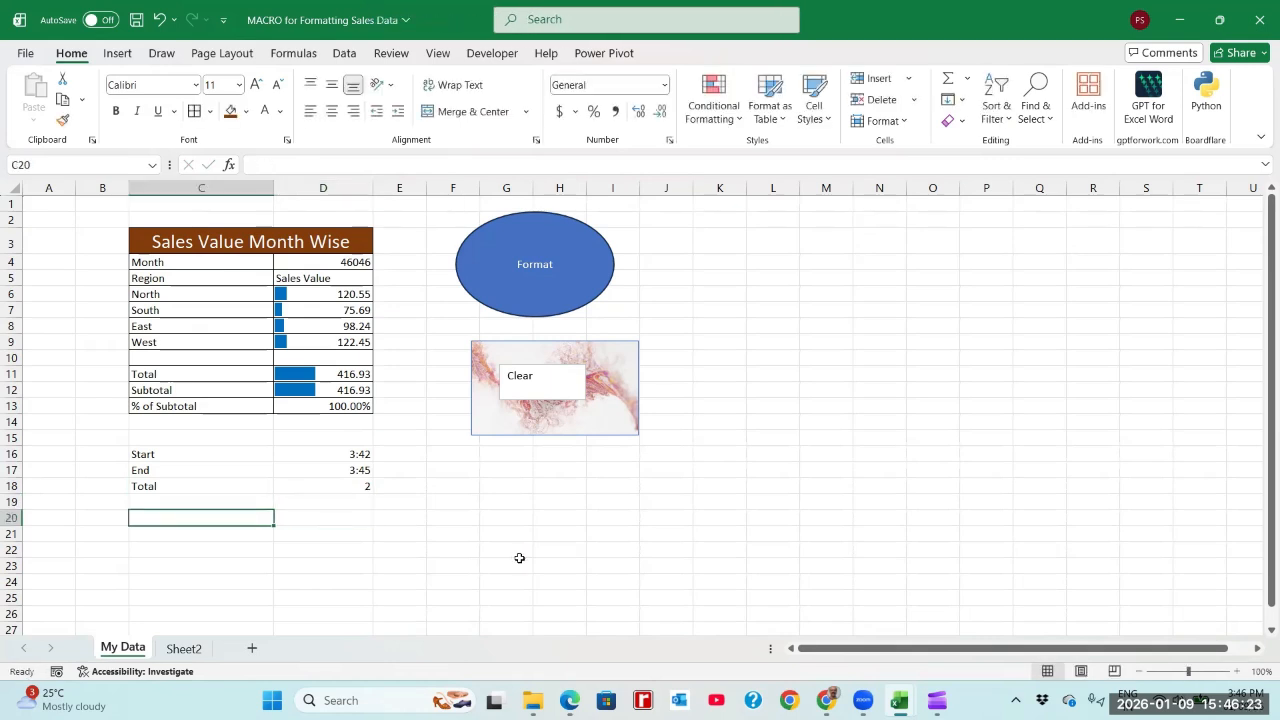
text(Total )
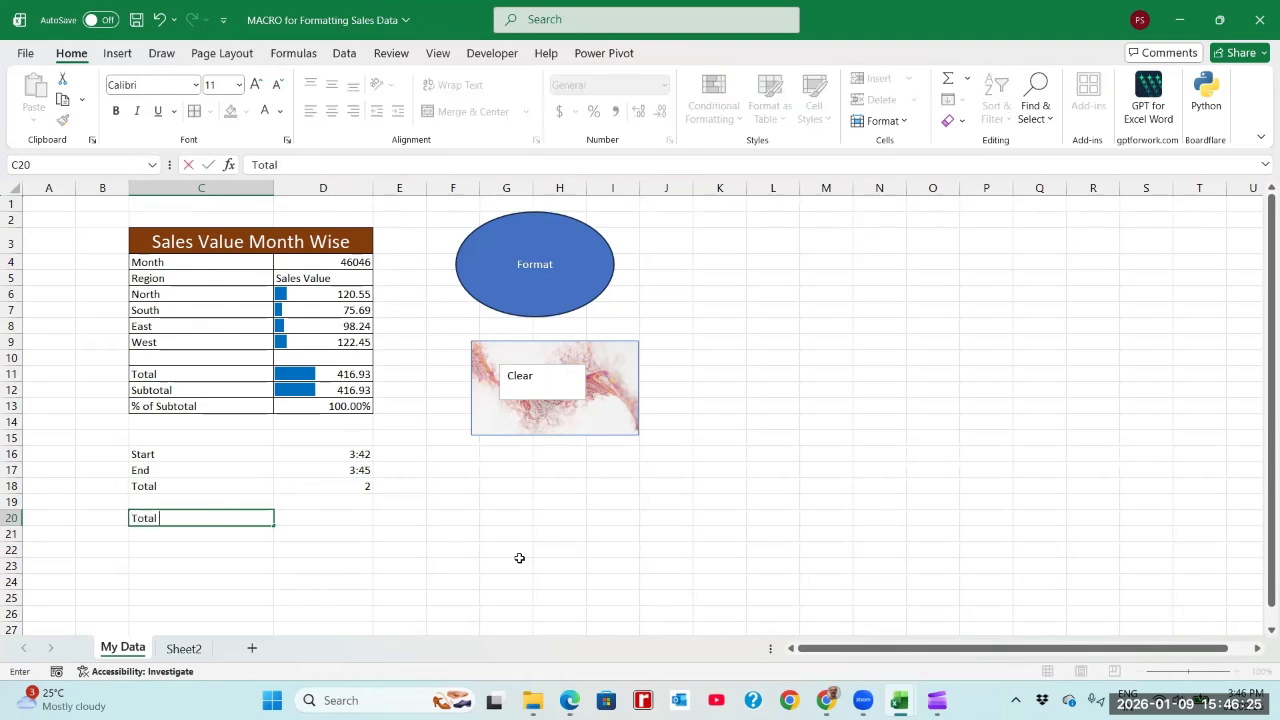
text(Time - Manual)
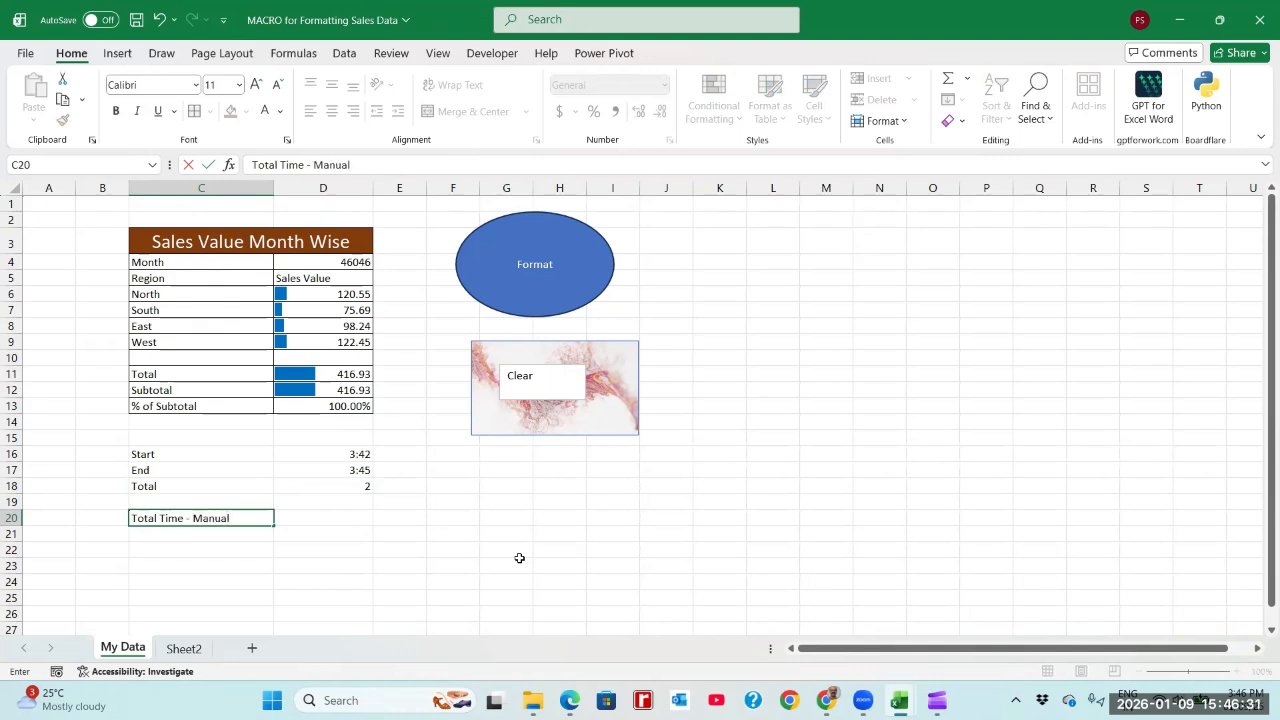
text( Task)
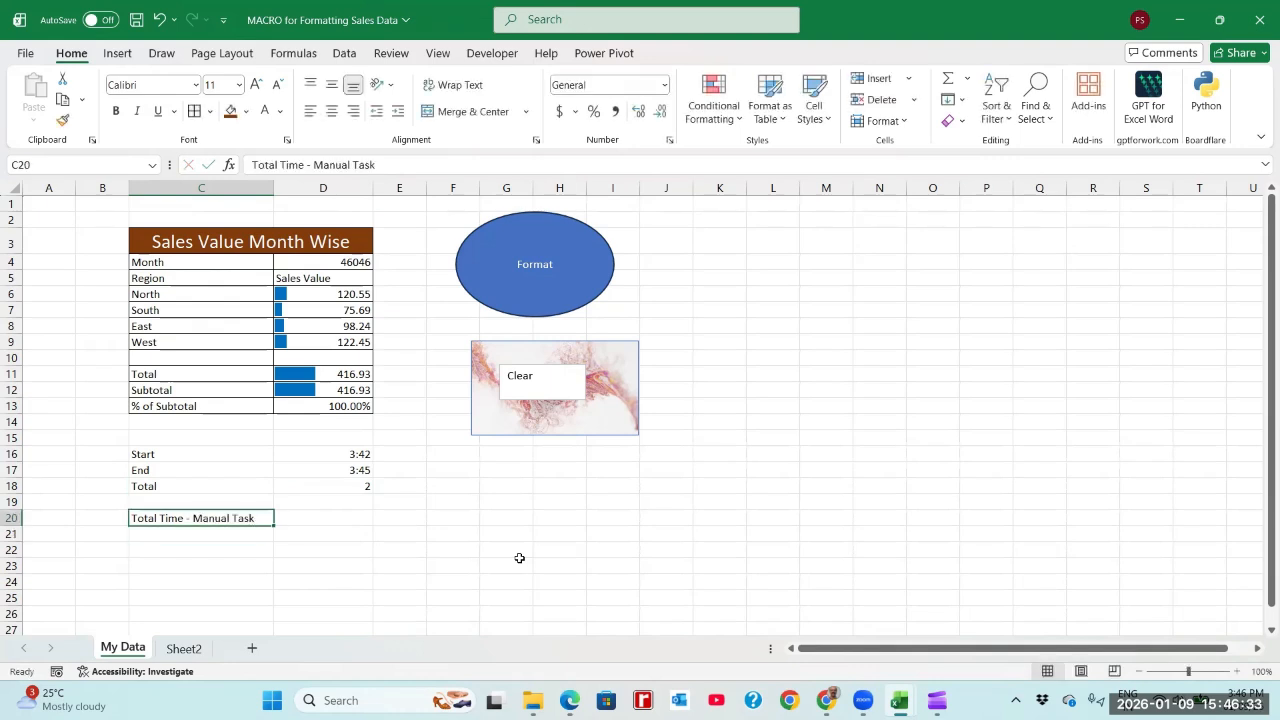
key(Tab)
text(120)
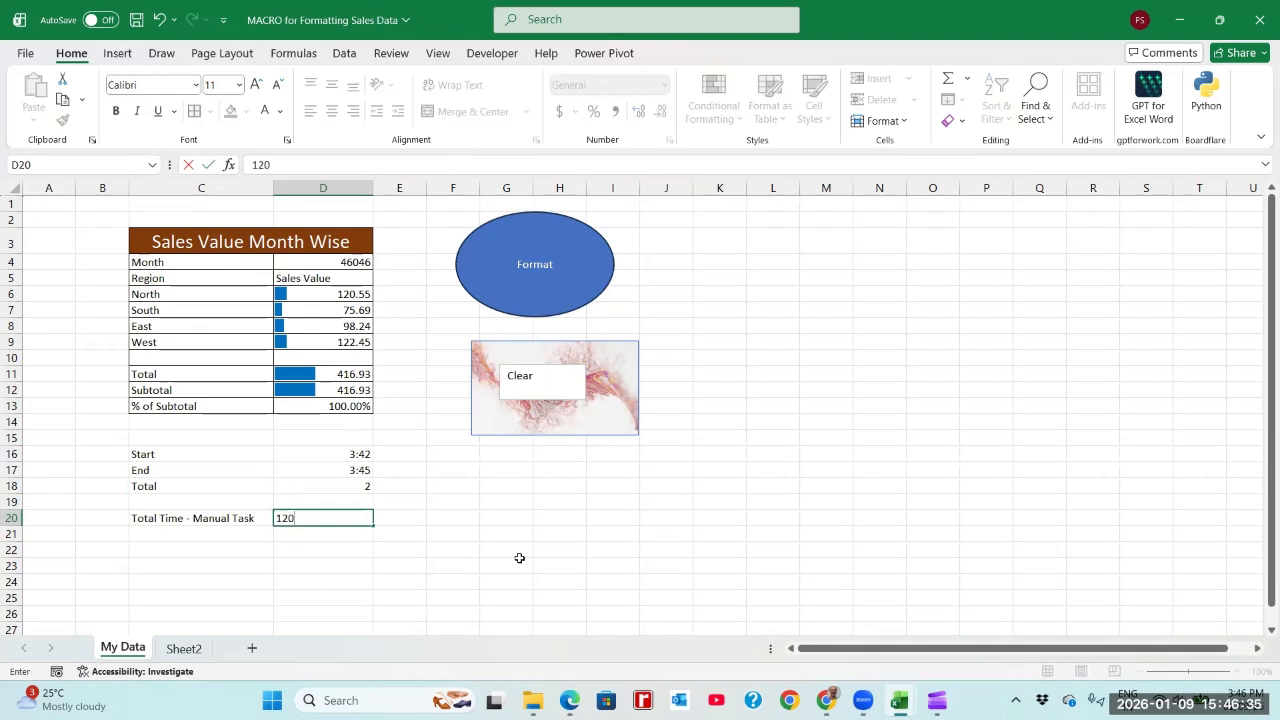
key(Return)
Step: Move the manual task label and its value from C20:D20 down one row to C21:D21
key(Up)
key(Up)
key(Left)
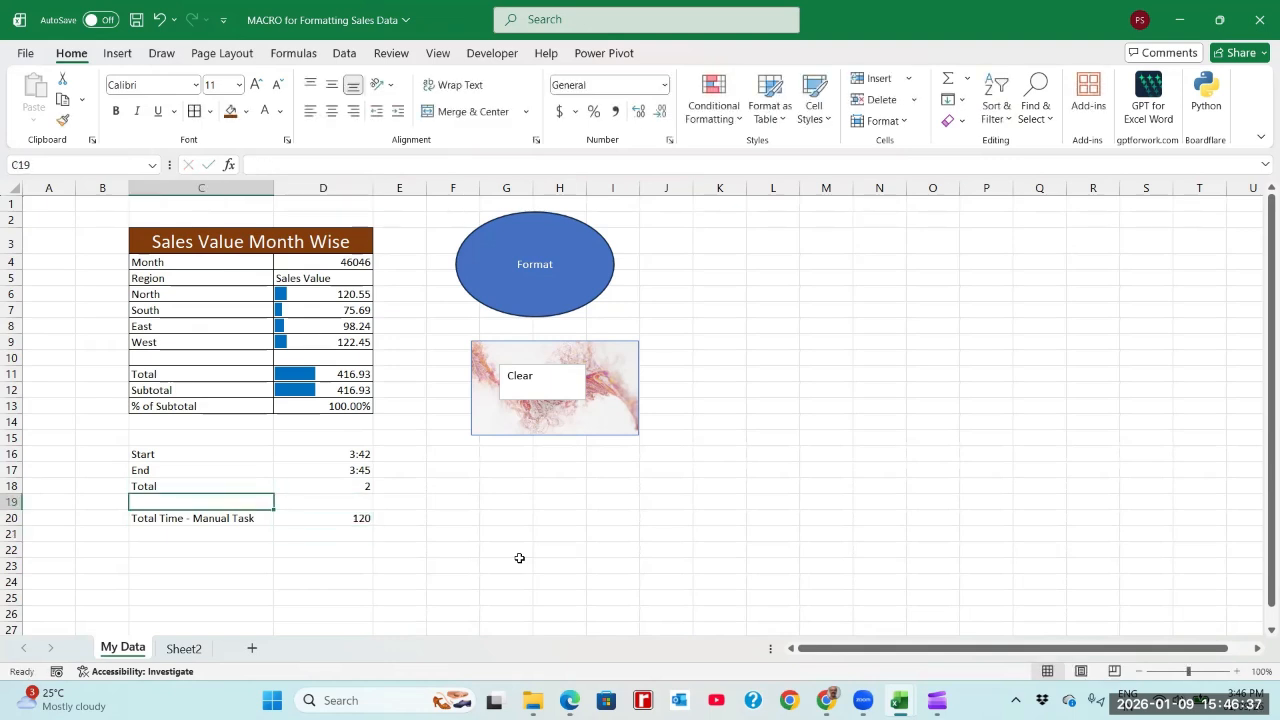
key(Down)
key(shift+Right)
key(ctrl+x)
key(Down)
key(ctrl+v)
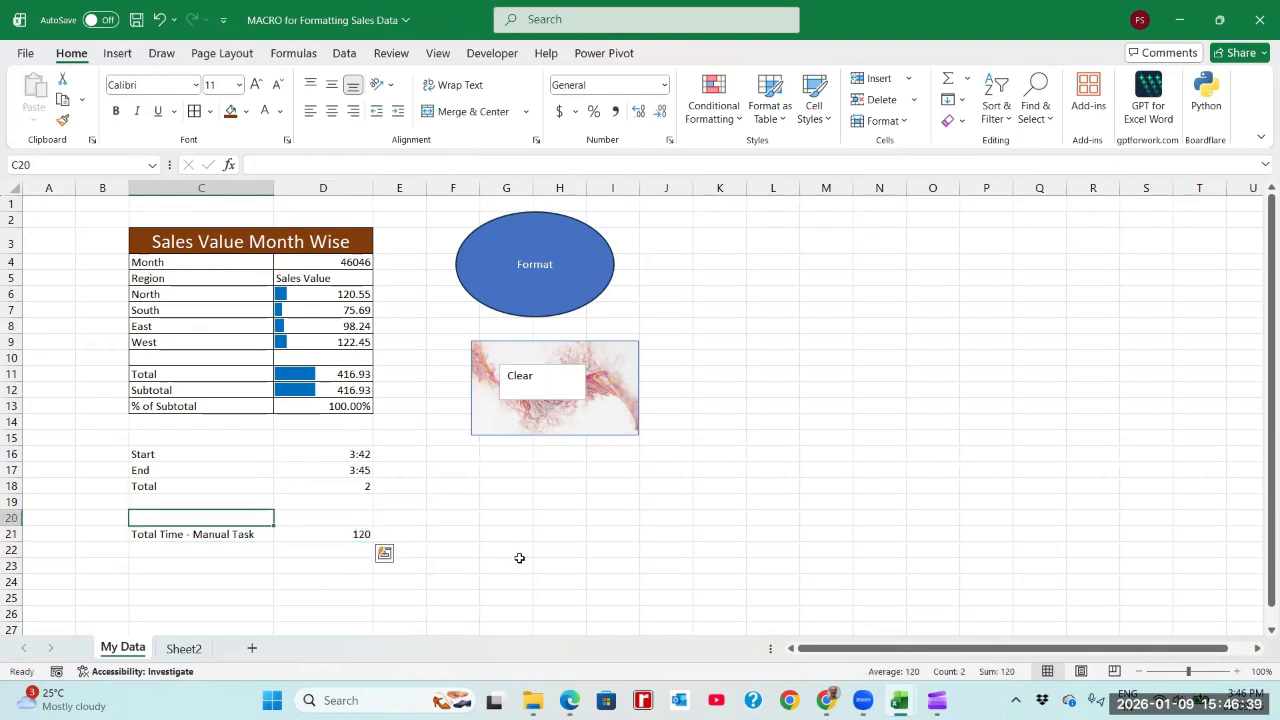
Step: Add the headers "Process Mode" in C20 and "Time (s)" in D20 above the manual task row
text(Process )
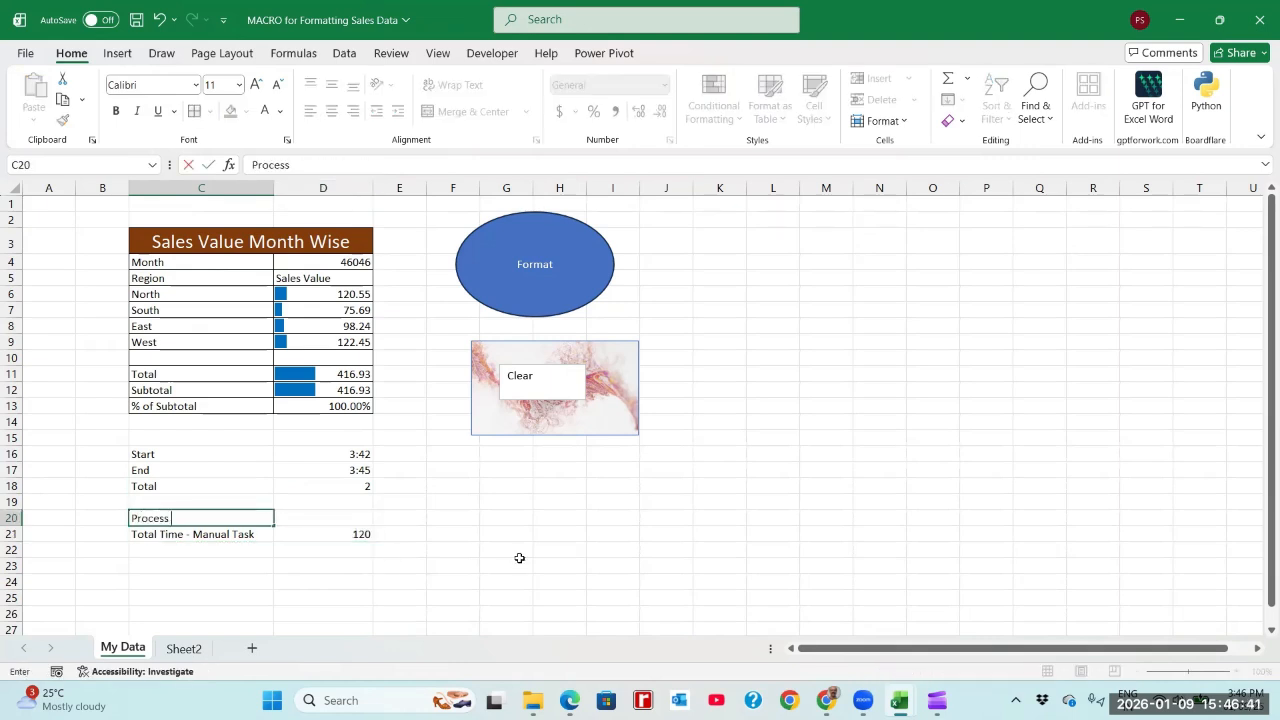
text(Mode)
key(Return)
key(Up)
key(Right)
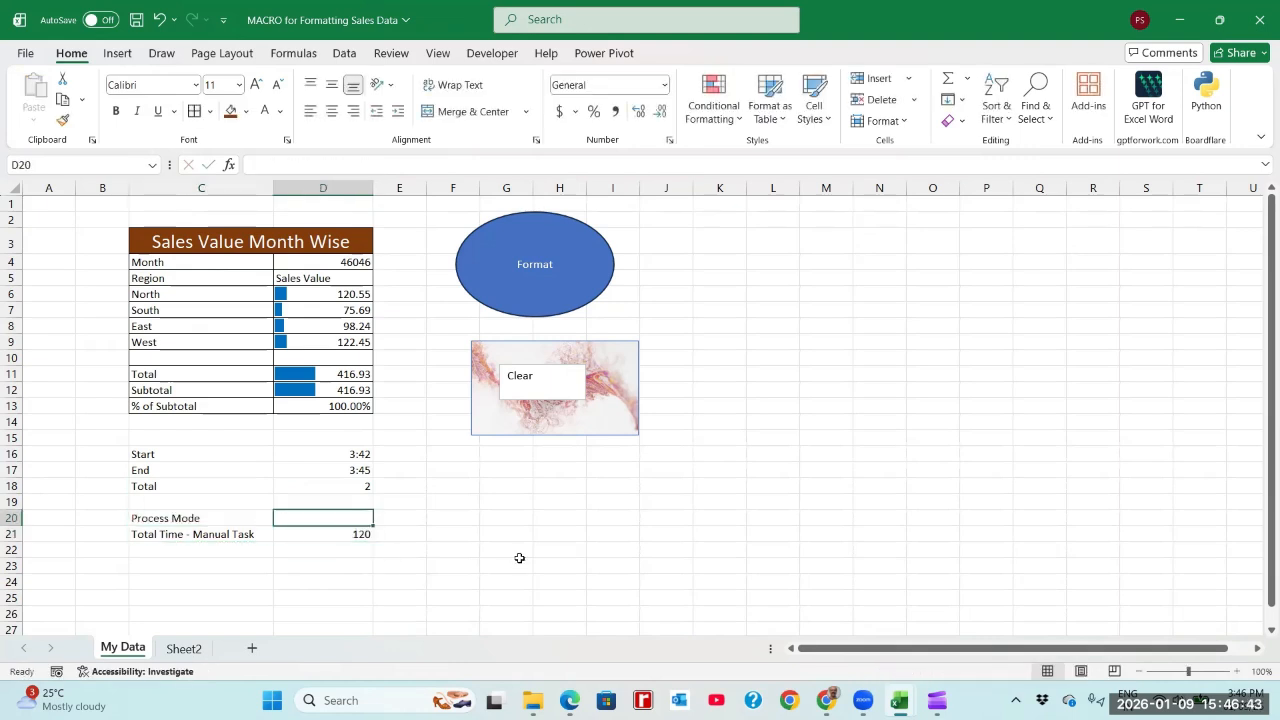
text(Time)
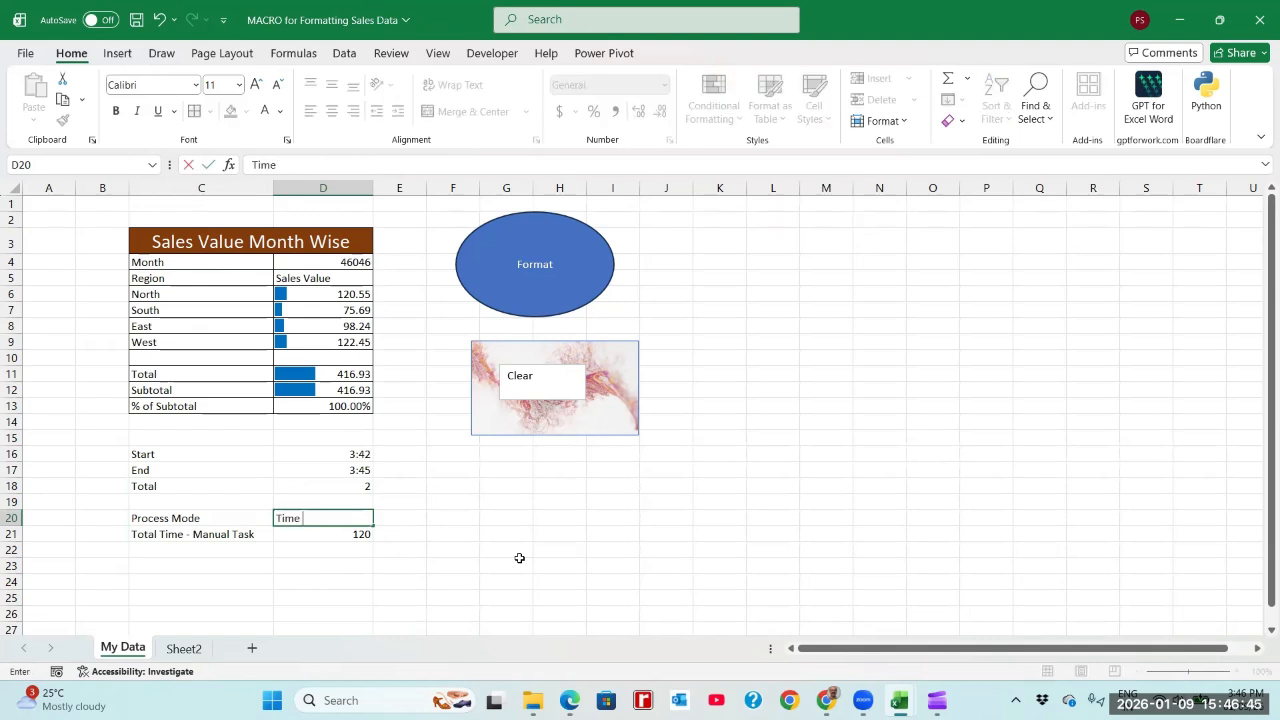
text( (s))
key(Return)
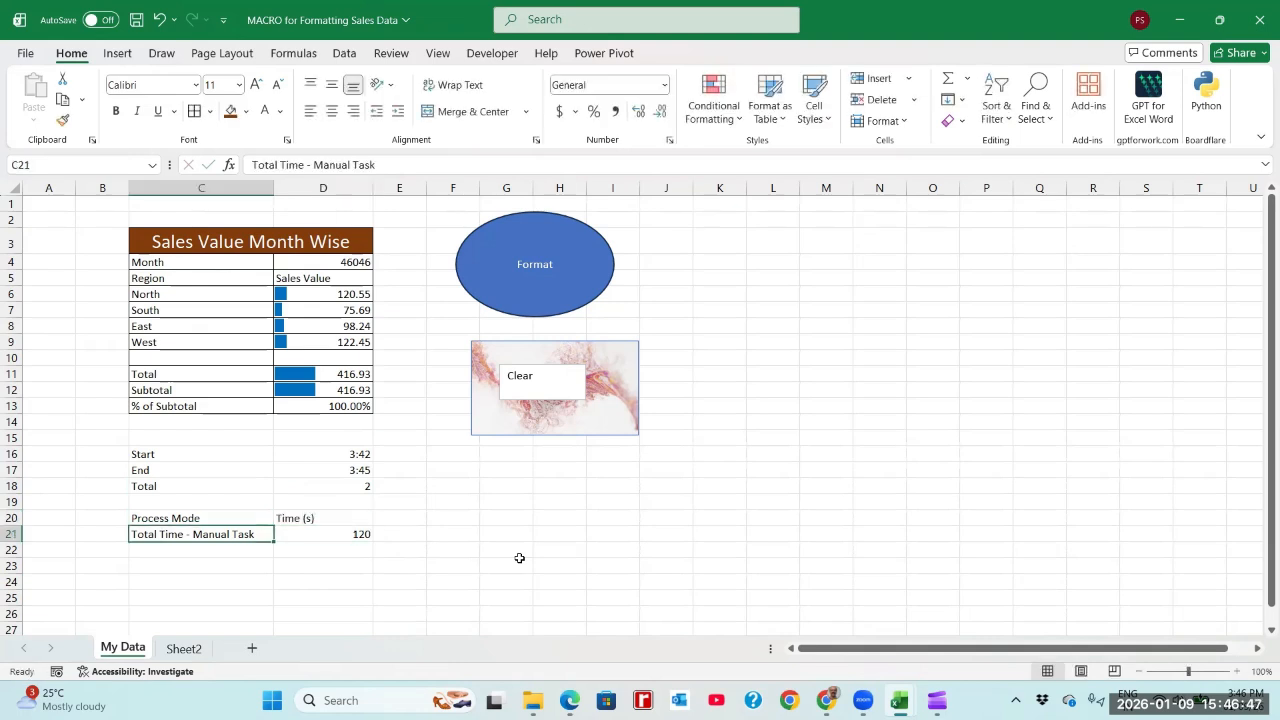
Step: Enter the label "Running Macro" in C22 and save the workbook
key(Return)
text(MA)
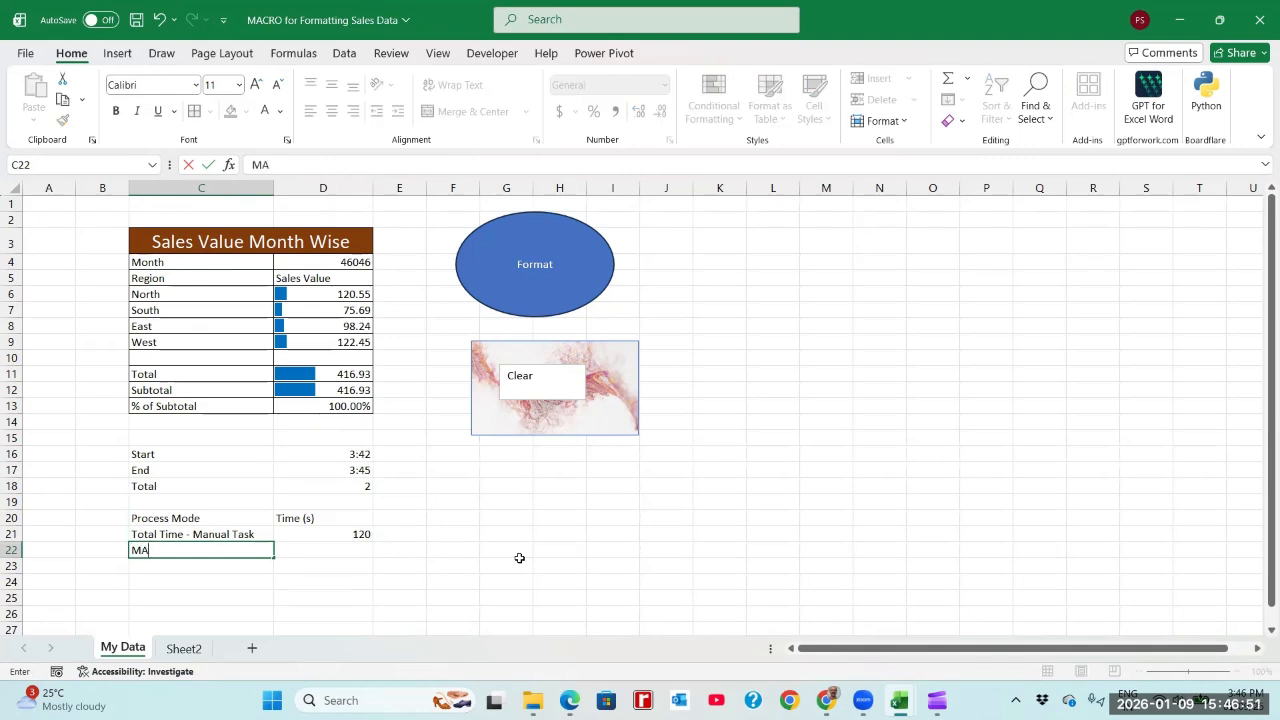
key(BackSpace)
key(BackSpace)
text(Running Ma)
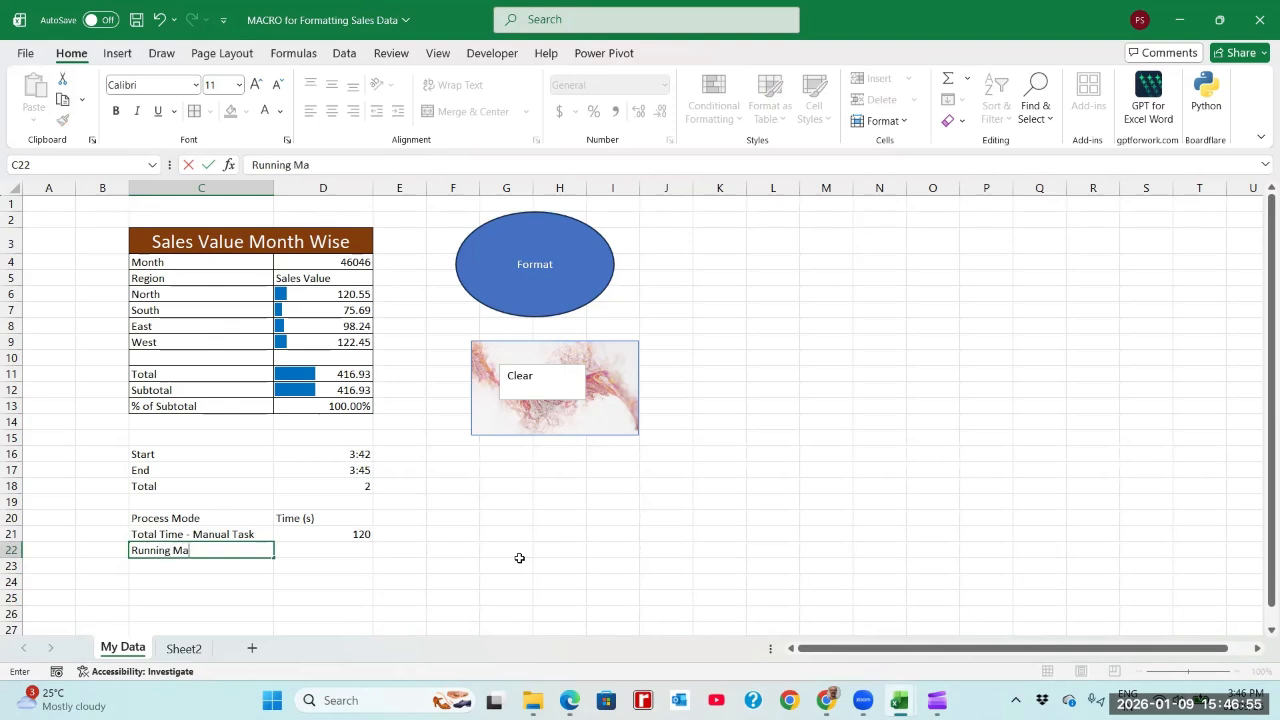
text(cro)
key(Return)
key(ctrl+s)
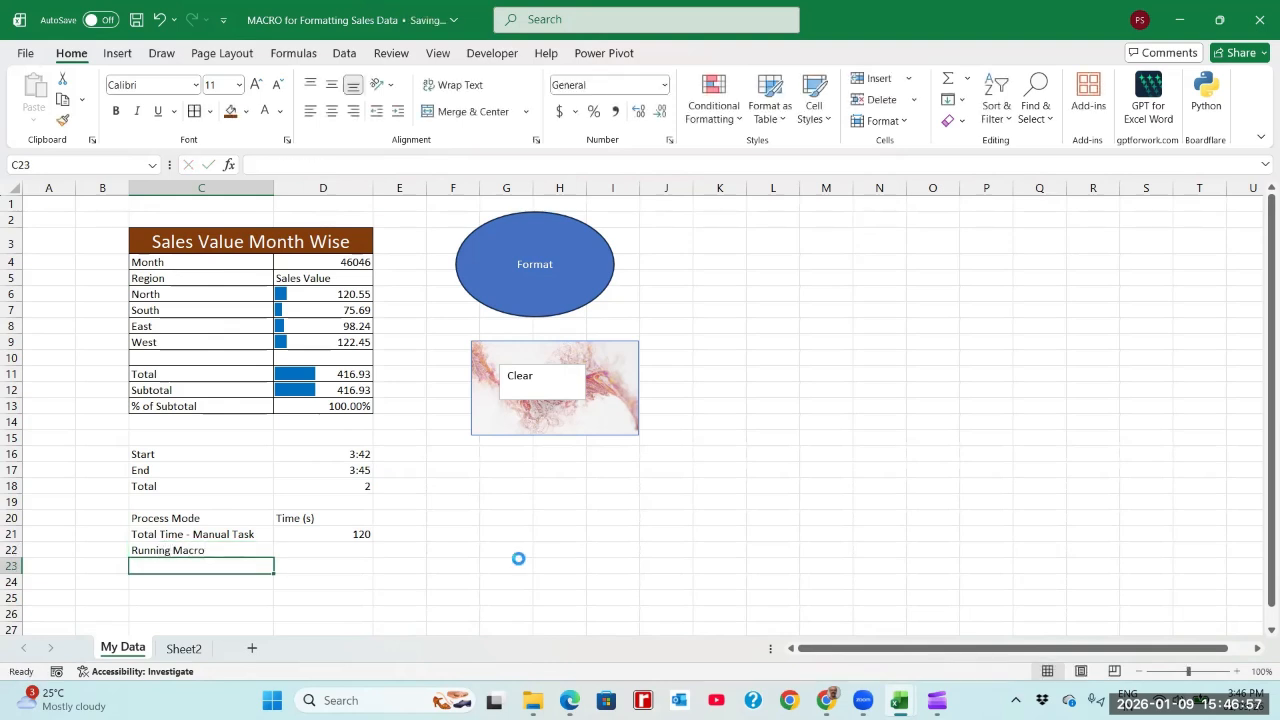
Step: Test the existing macro shapes by running Clear on the sales table, then Format with the title cell C3 selected
click(368, 486)
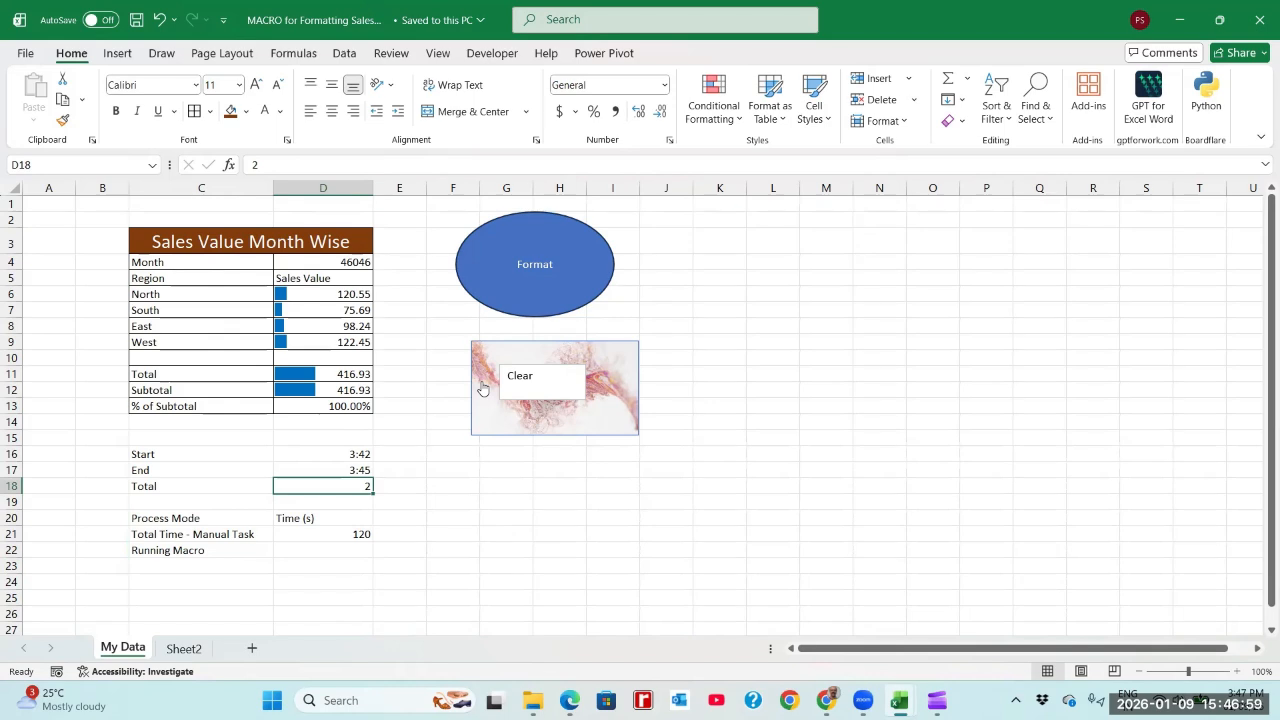
click(528, 388)
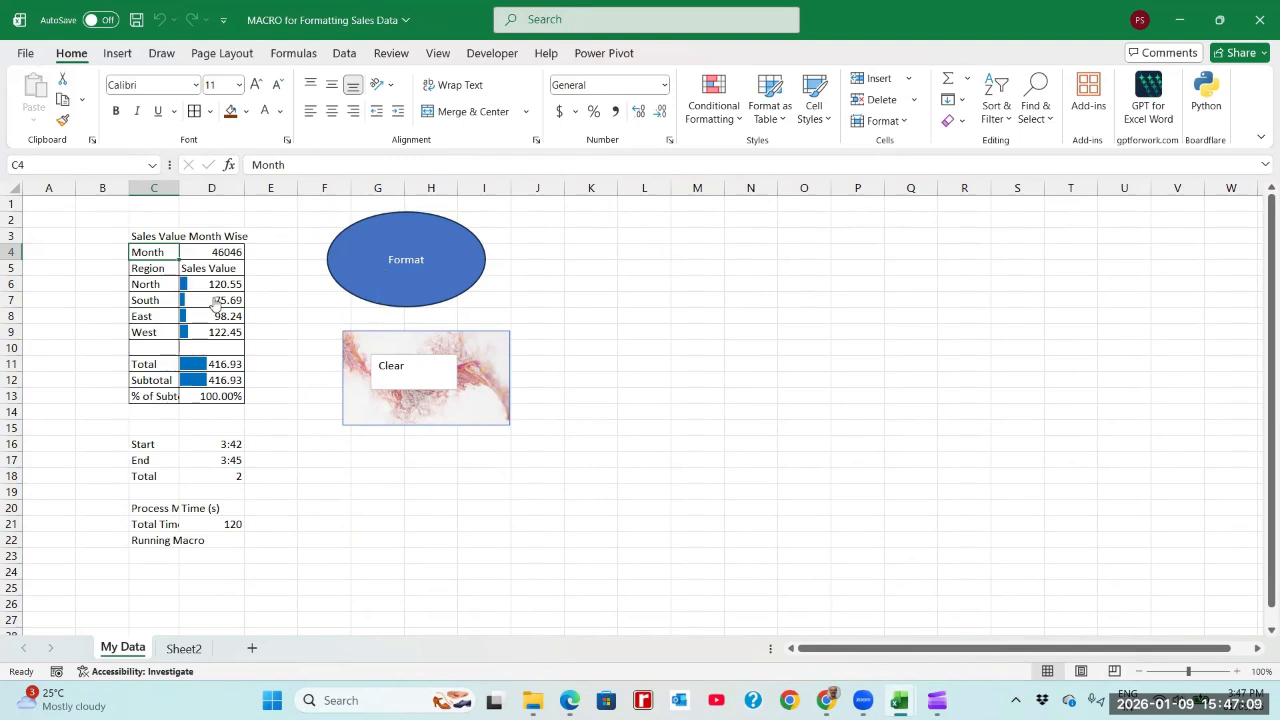
click(157, 238)
click(400, 258)
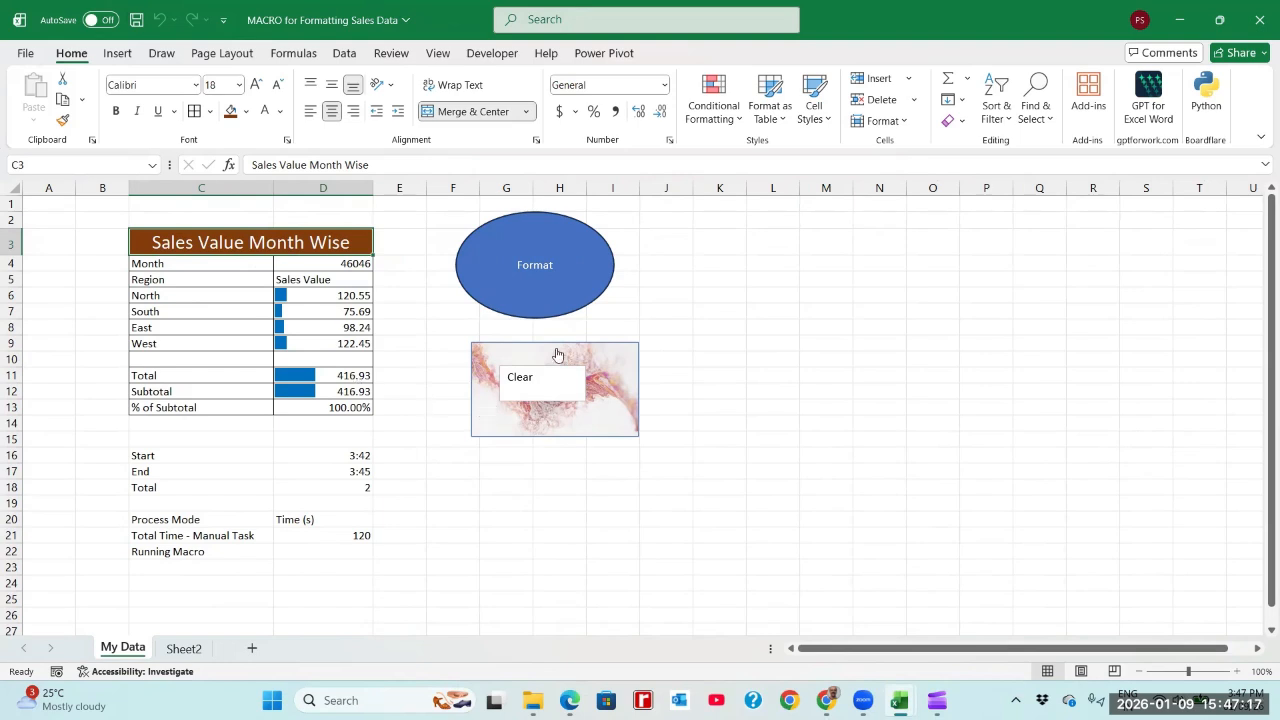
Step: Draw an oval about 1.1" high and 2.5" wide over columns M to P, level with the Format oval
click(118, 53)
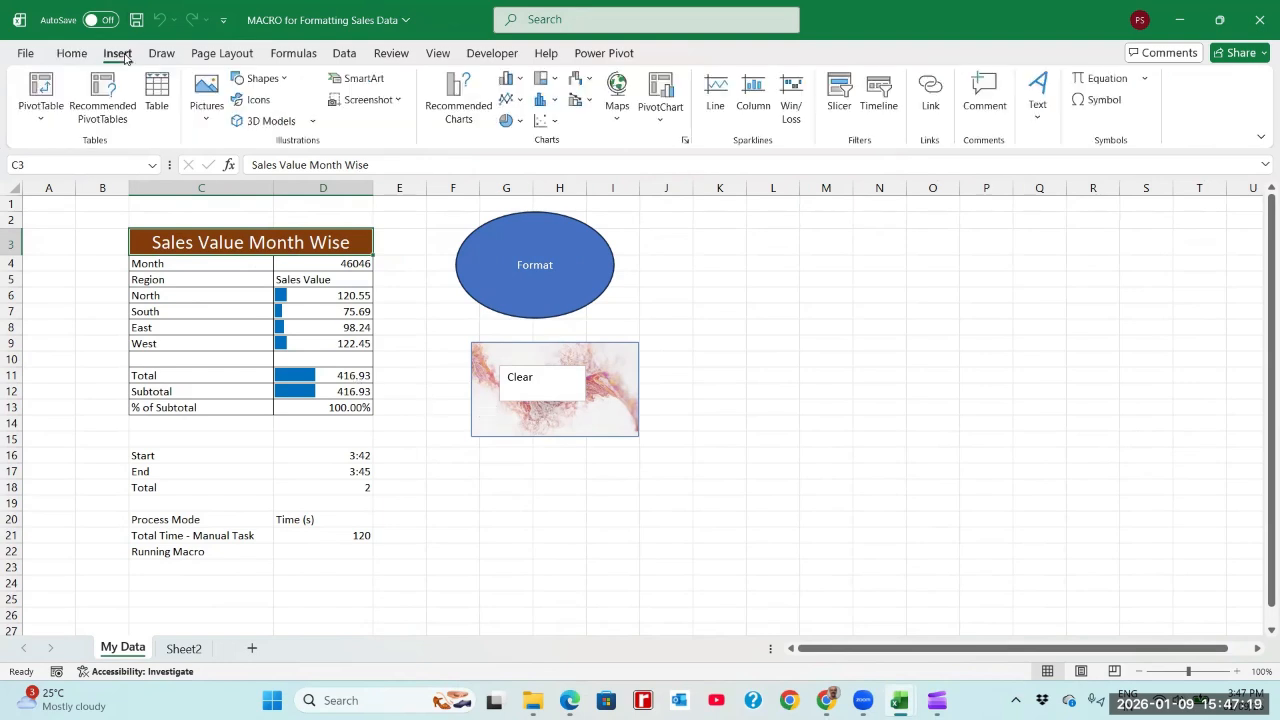
click(262, 78)
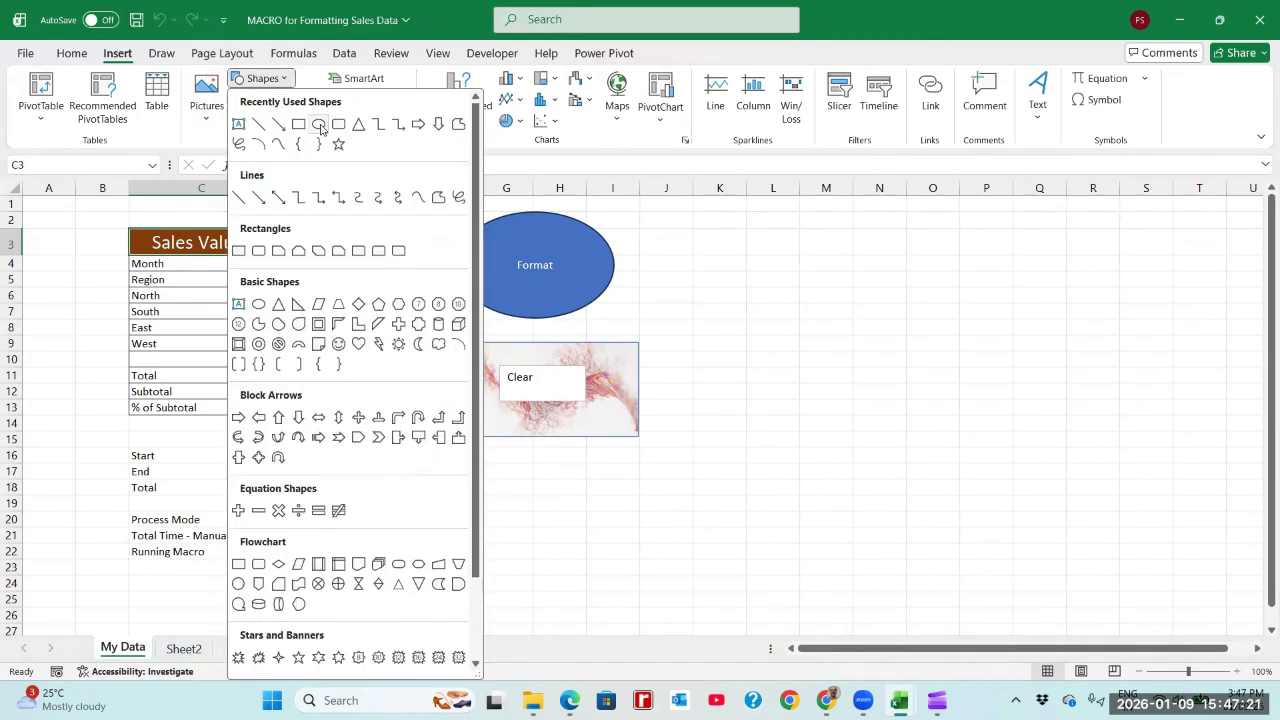
click(318, 124)
drag(801, 236, 1005, 323)
Step: Label the new oval "Format - Including Data Bar, Total, Subtotal and % Subtotal"
text(For)
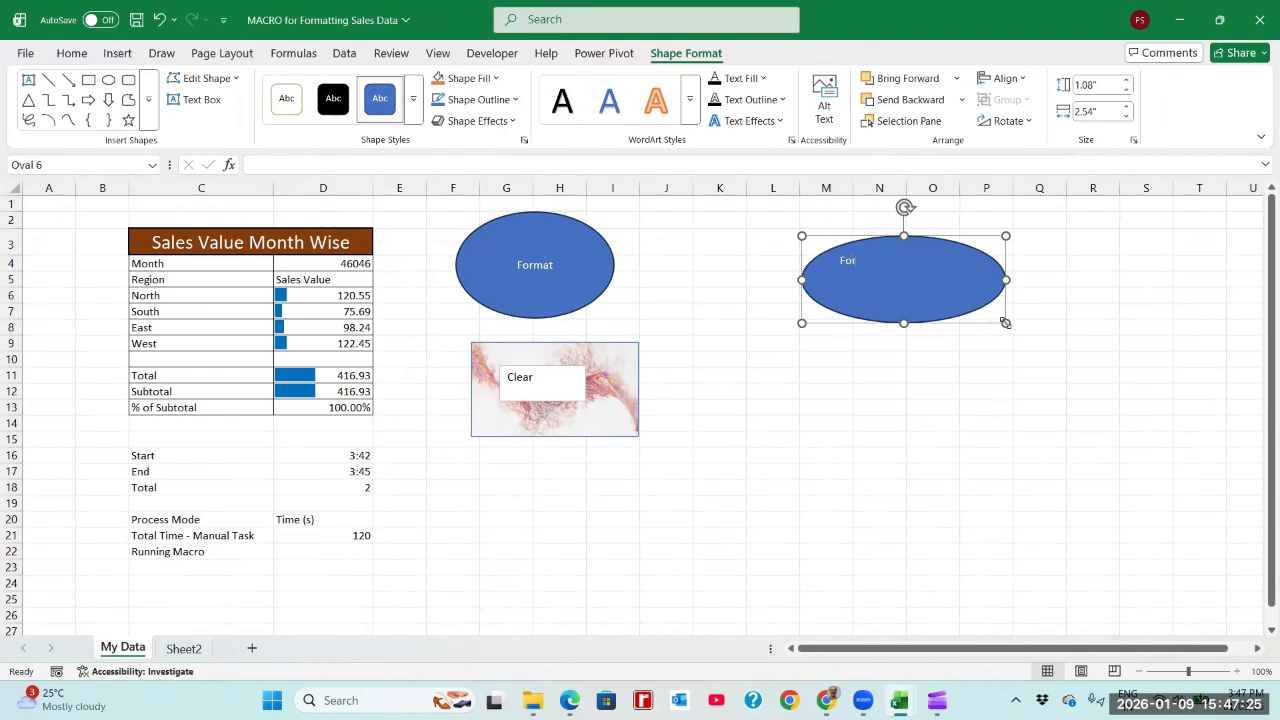
text(mat)
text(- Inclduding Data)
key(Return)
text(VBa)
key(BackSpace)
key(BackSpace)
text(ar, Total)
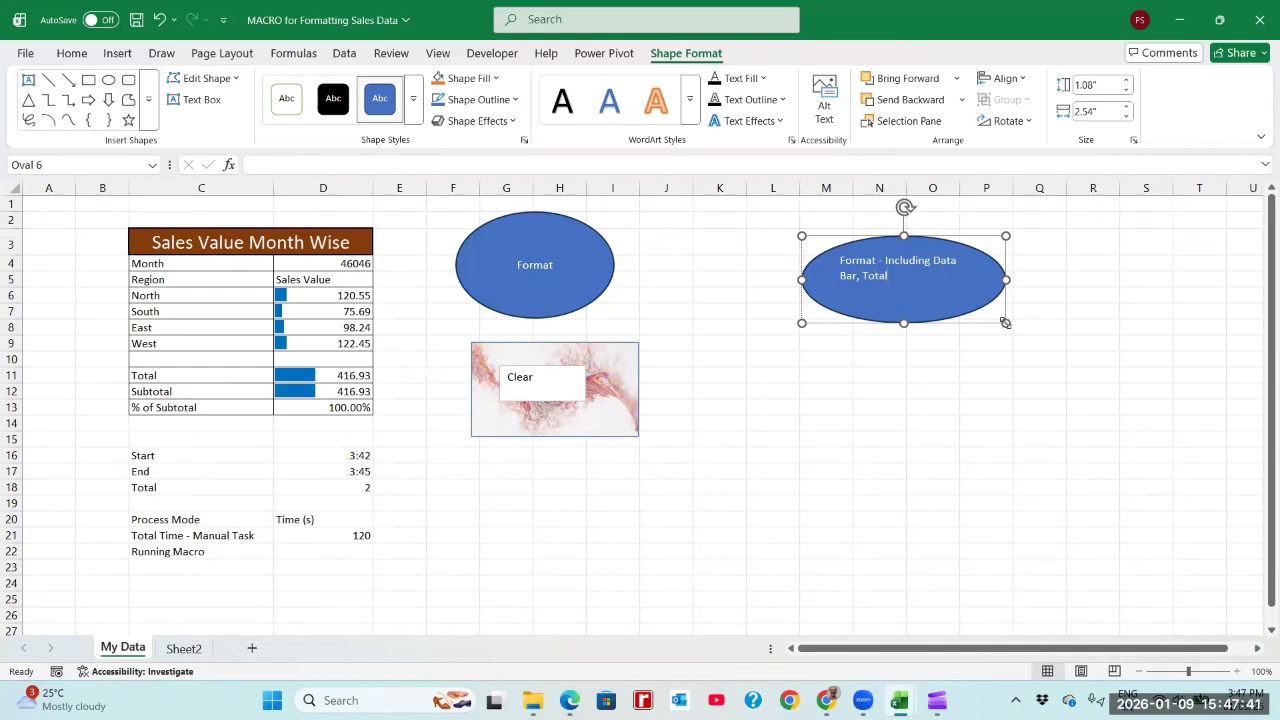
text(, Subtotal)
text(Bar, To)
text(tal)
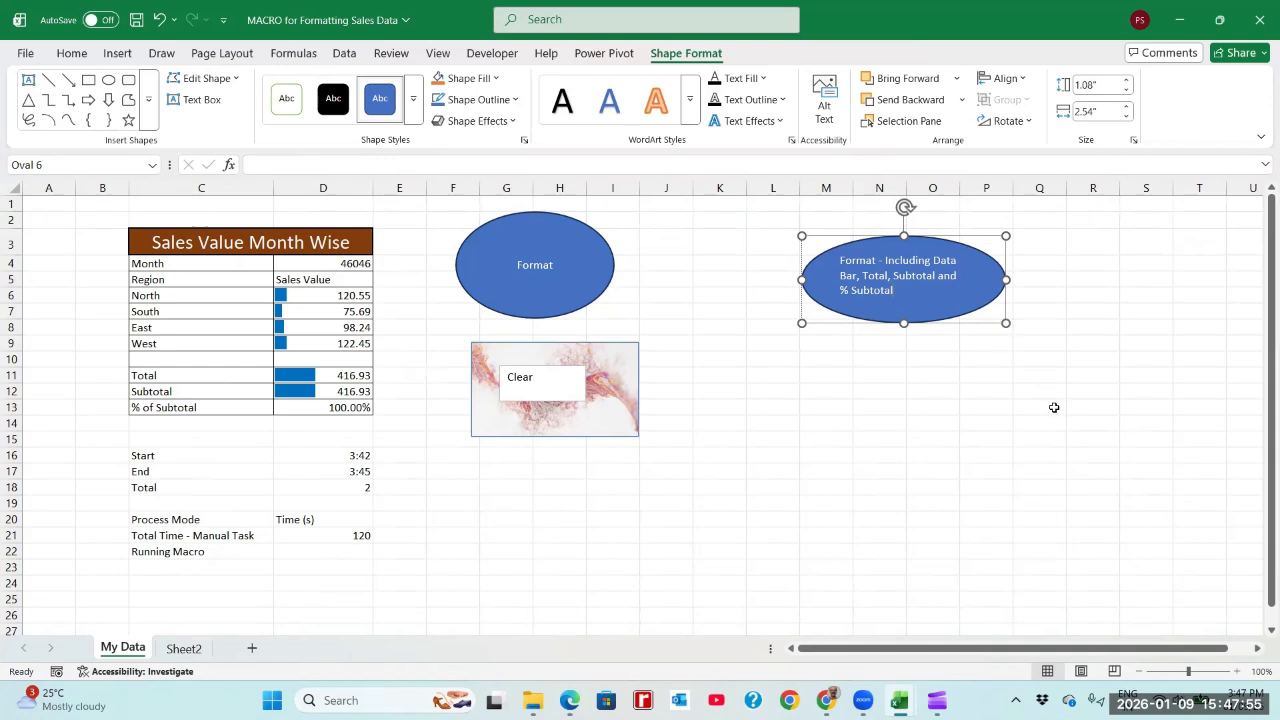
click(1076, 434)
Step: Assign the macro Macro3_FormatWithDataBar_TotalSubtotal to the new oval and deselect it
right_click(948, 320)
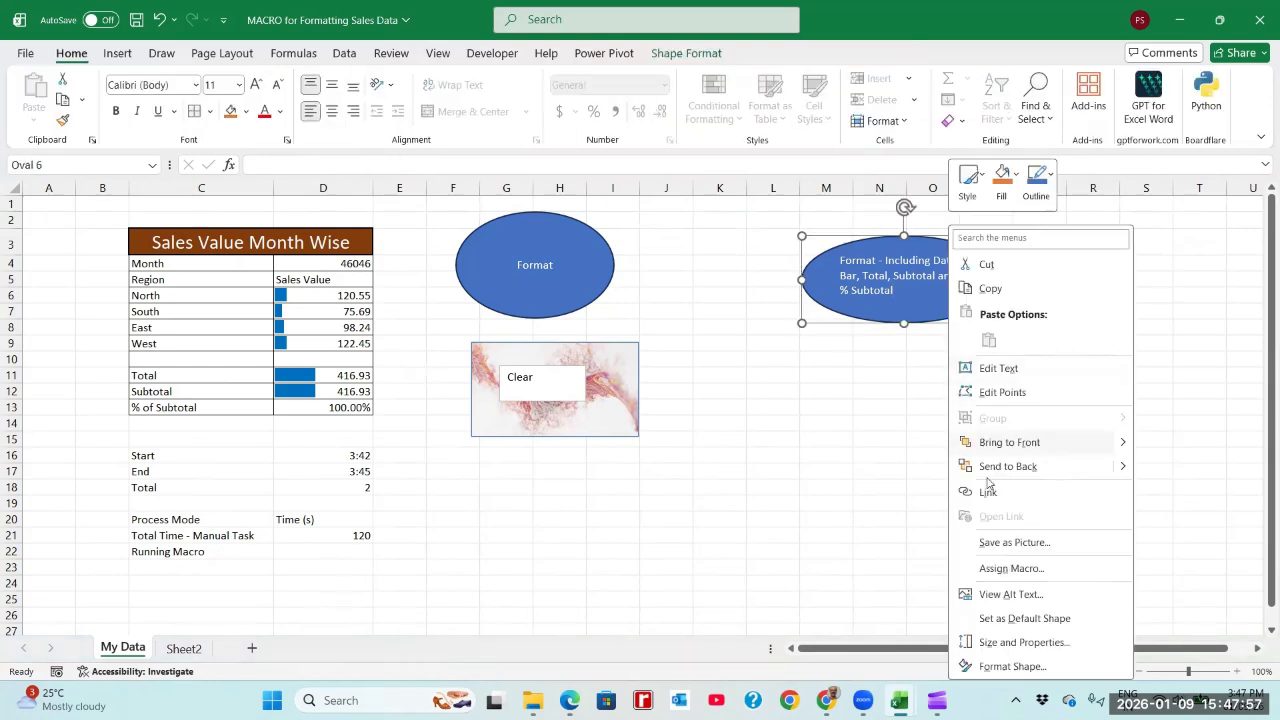
click(1006, 566)
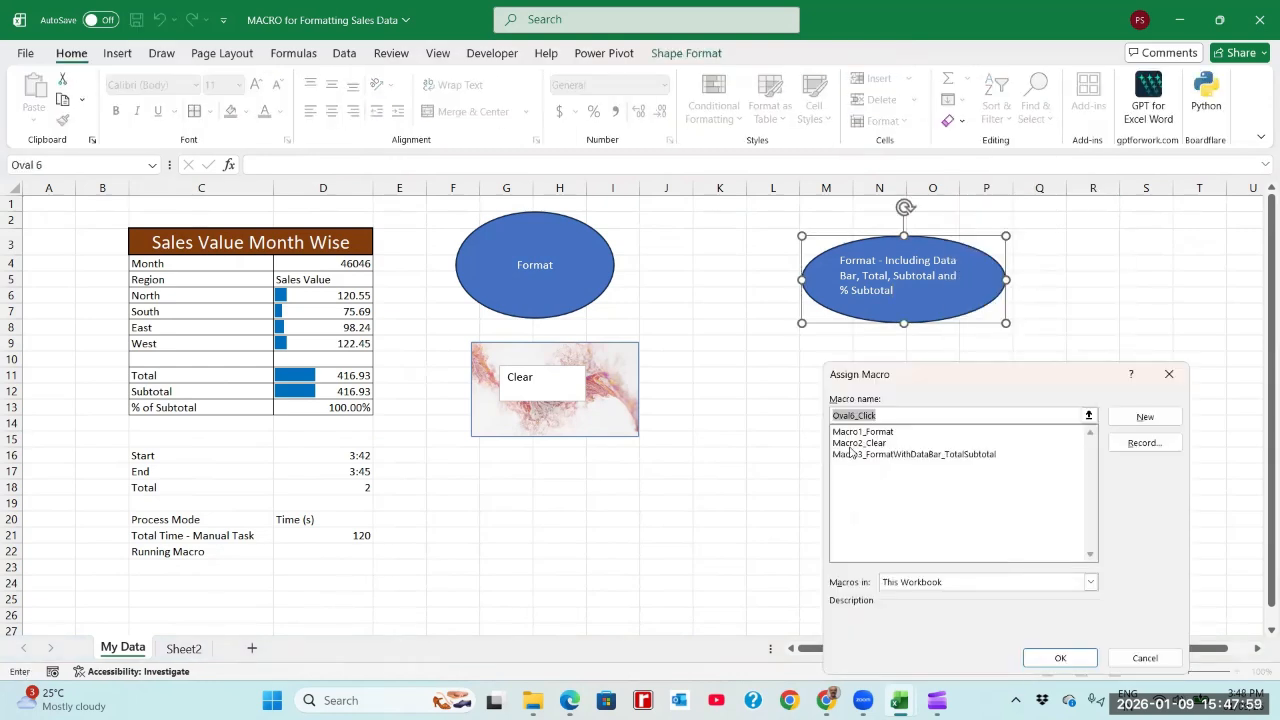
click(860, 455)
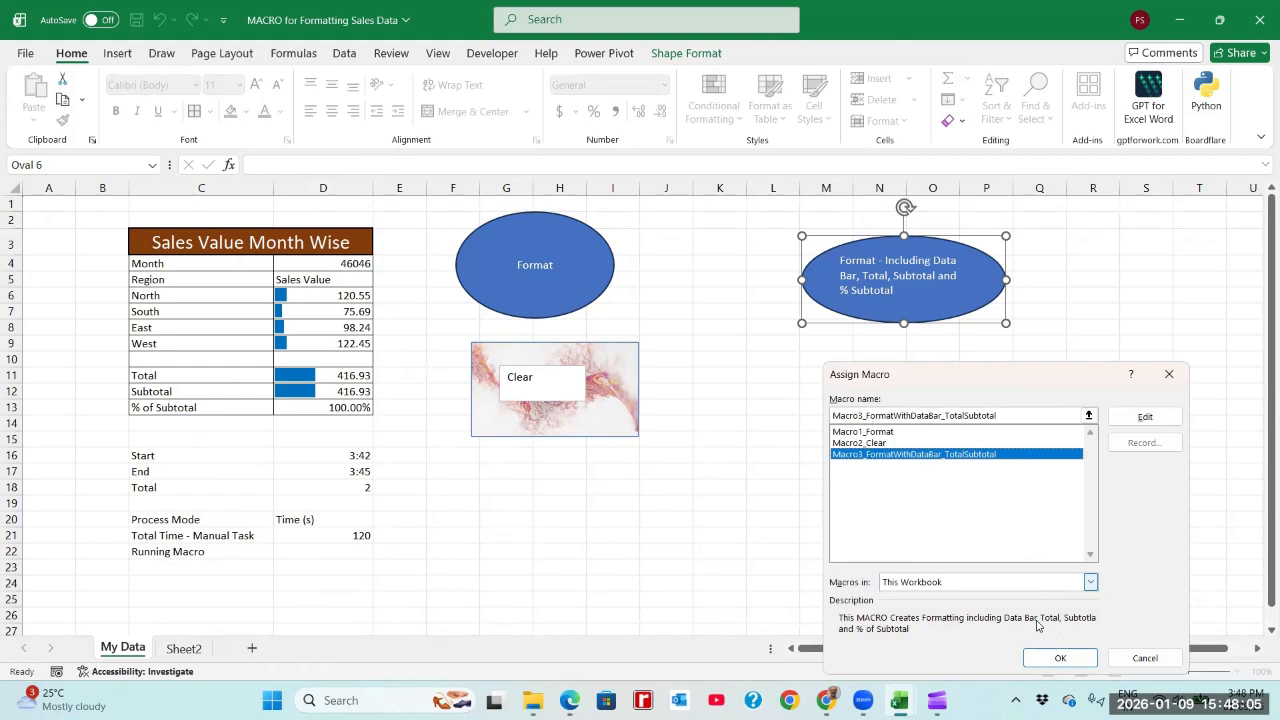
click(1057, 657)
click(1025, 487)
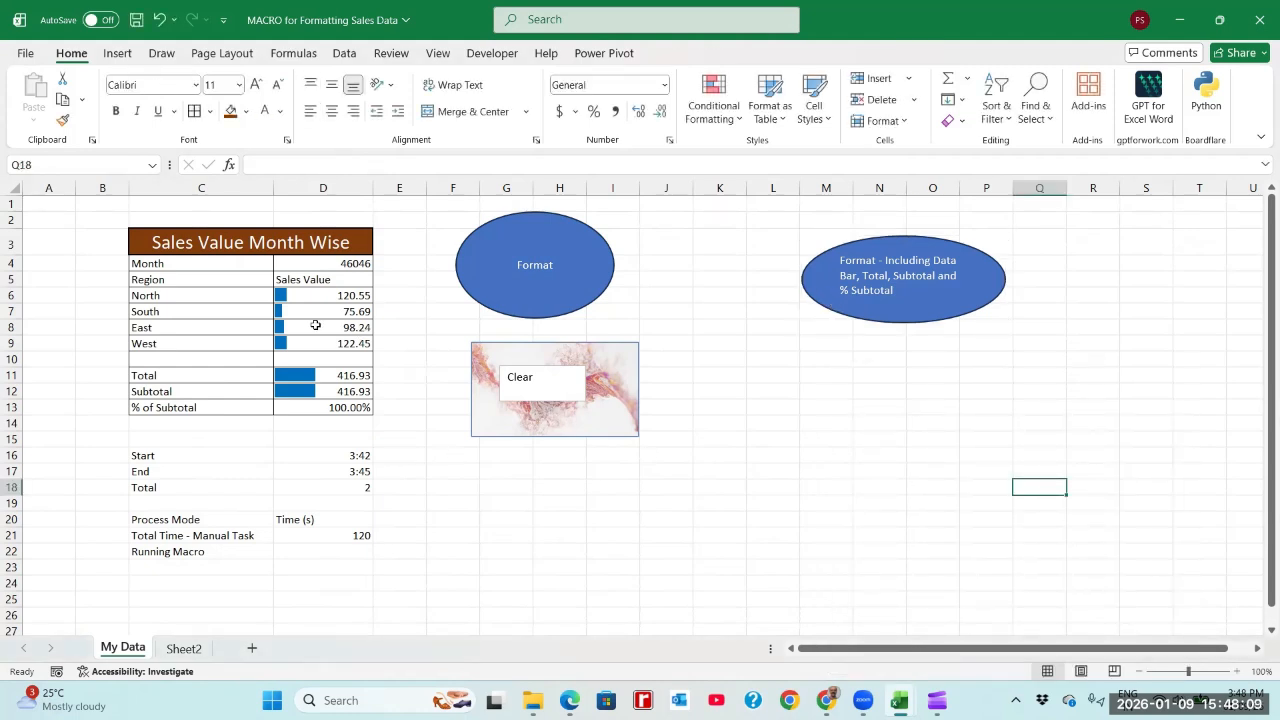
Step: Clear the formats, including the data bars, from the sales values in D6:D12
drag(310, 298, 327, 390)
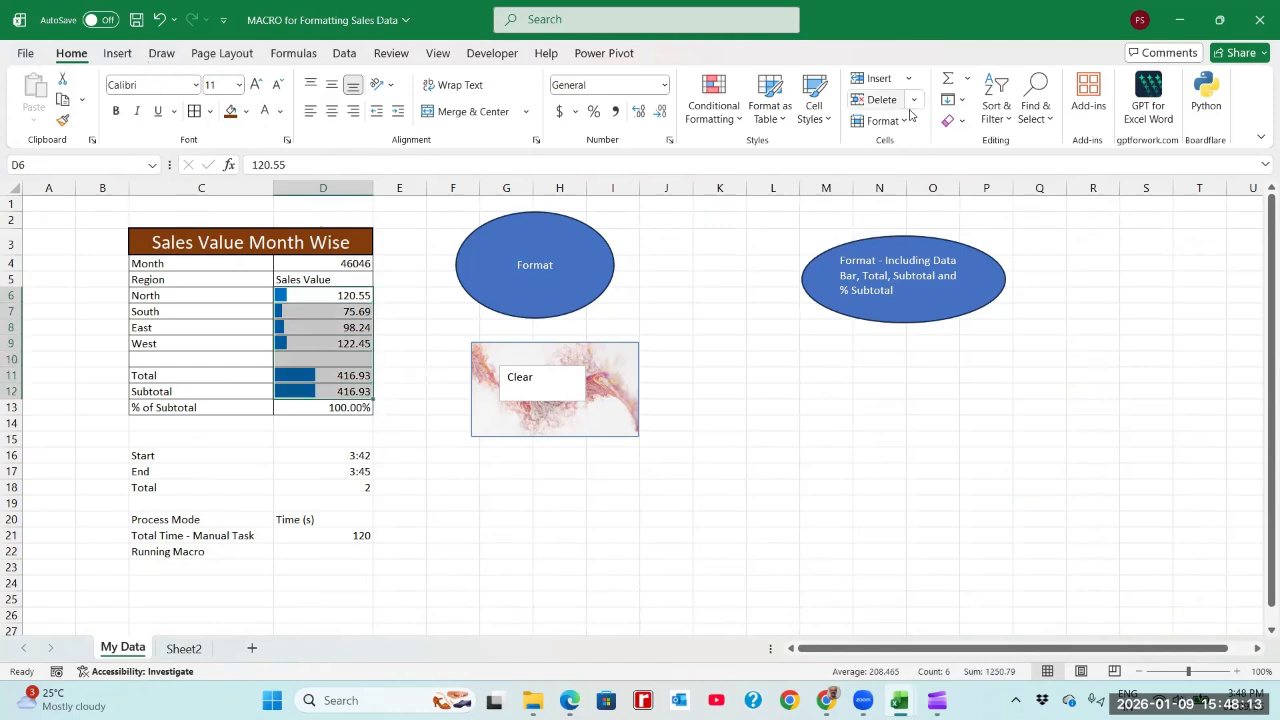
click(962, 122)
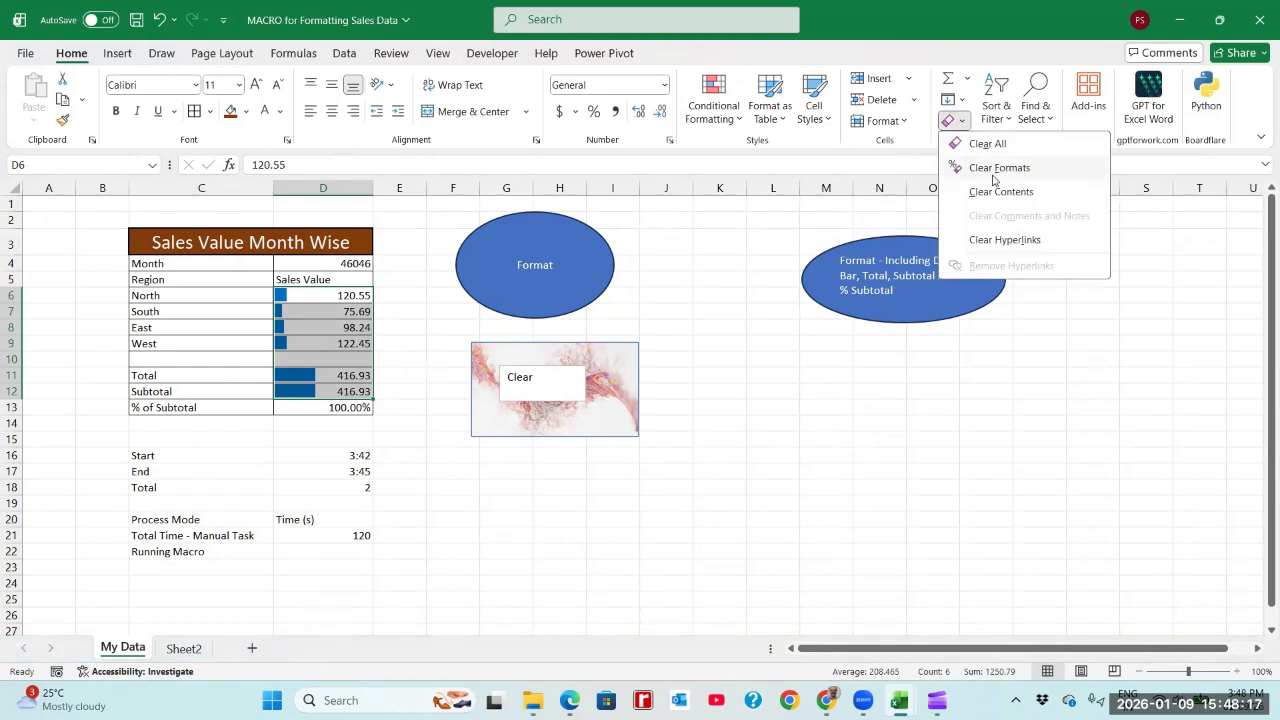
click(997, 168)
click(957, 428)
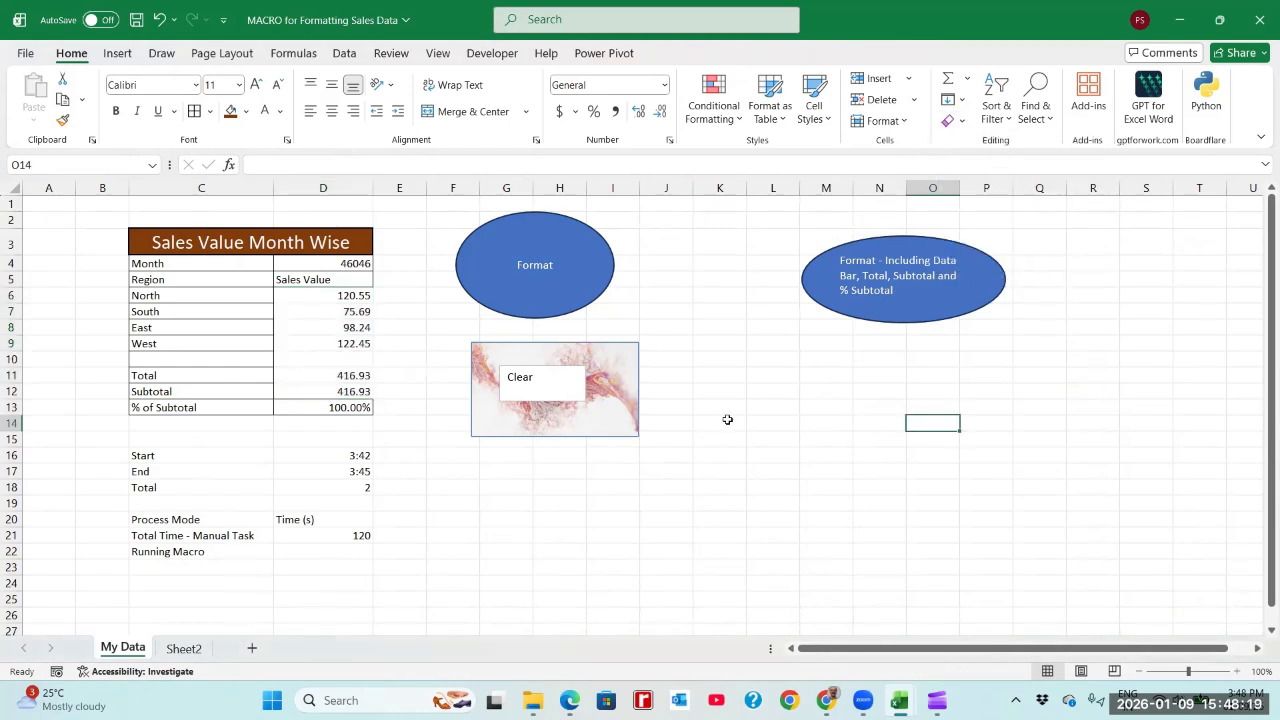
Step: Apply all borders to the whole sales table, C3:D13
click(314, 245)
drag(316, 261, 360, 407)
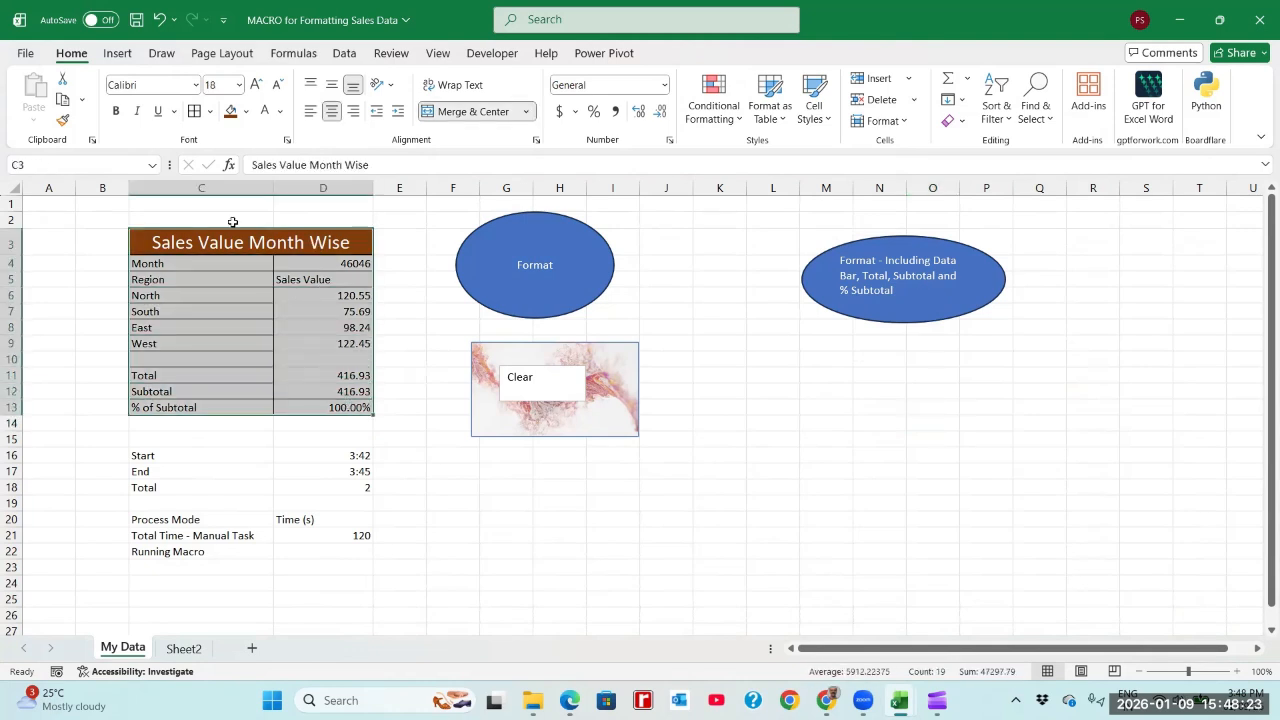
click(195, 113)
click(332, 290)
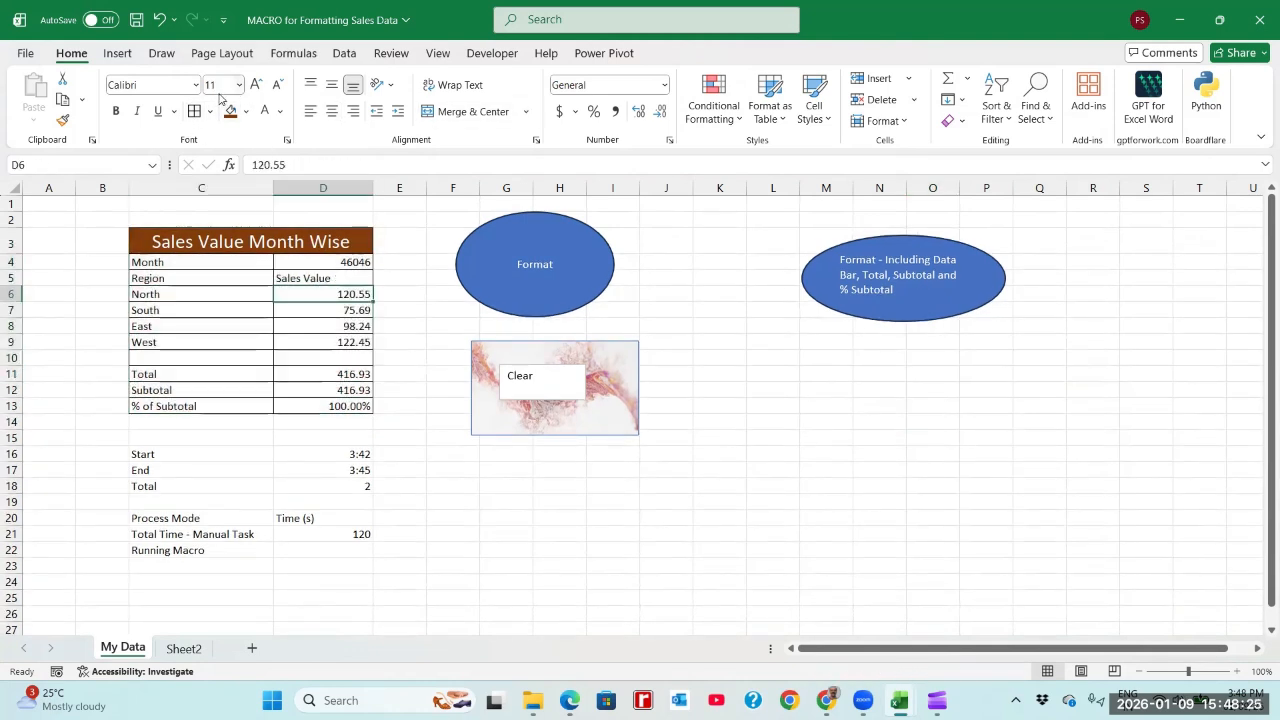
Step: Save the workbook and run the macro assigned to the "Format - Including Data Bar, Total, Subtotal and % Subtotal" oval
click(137, 20)
click(866, 400)
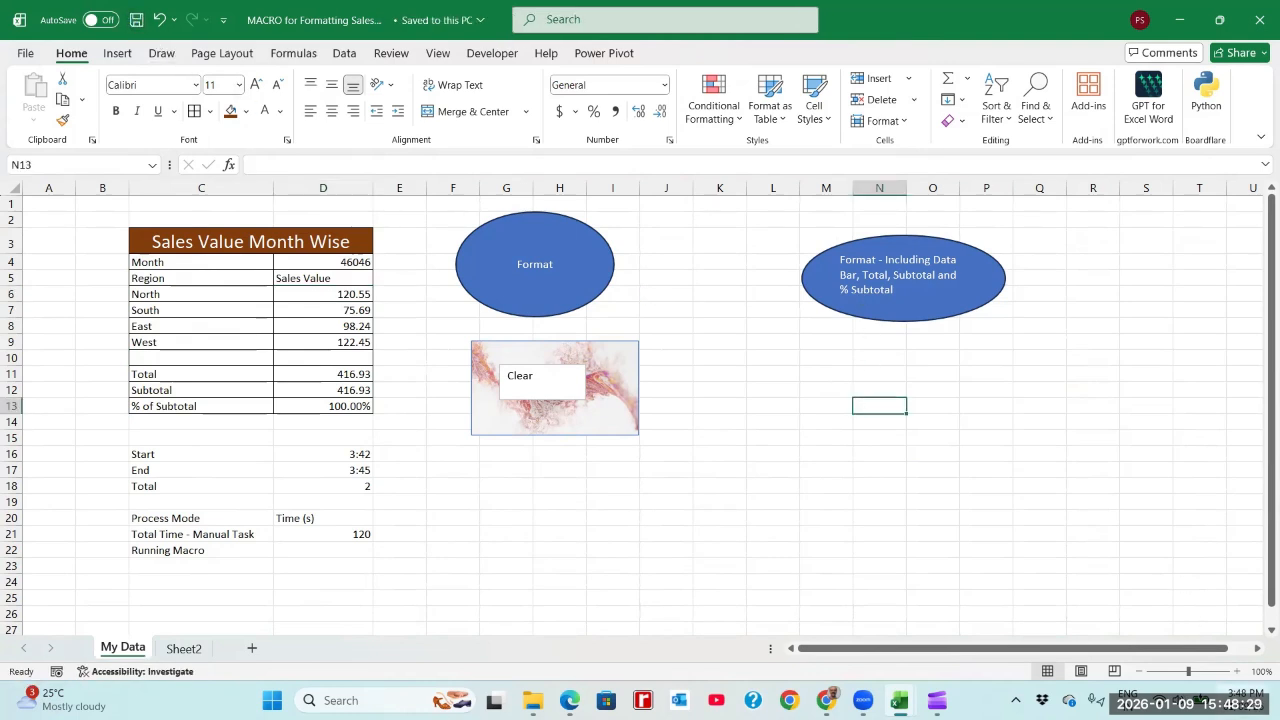
click(878, 294)
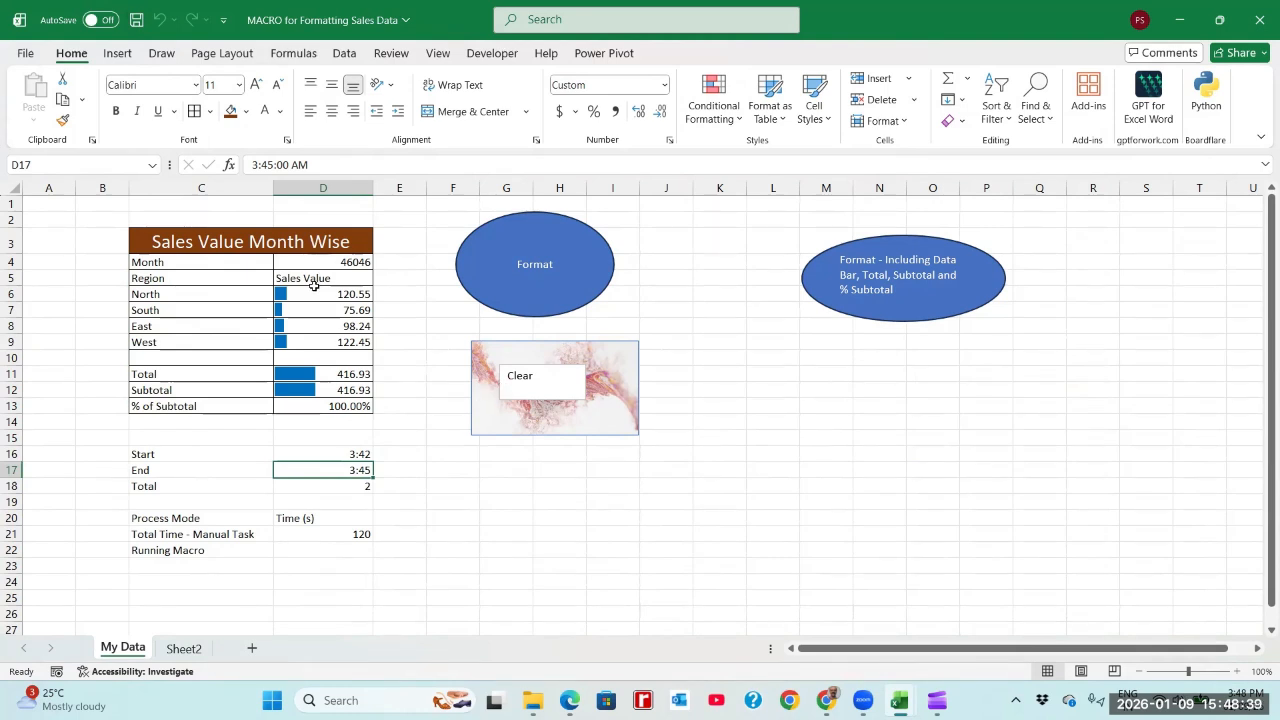
Step: Clear the formats from D6:D13 and reapply all borders to the sales table C3:D13
drag(314, 292, 334, 404)
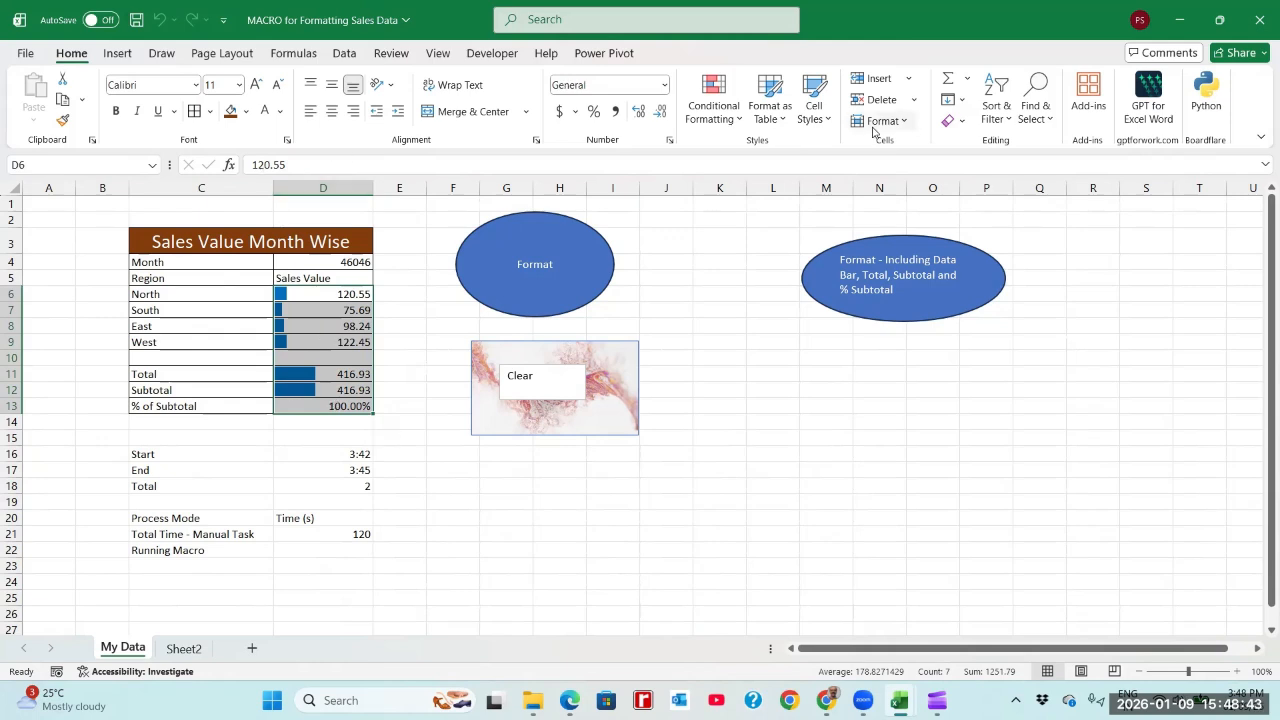
click(960, 124)
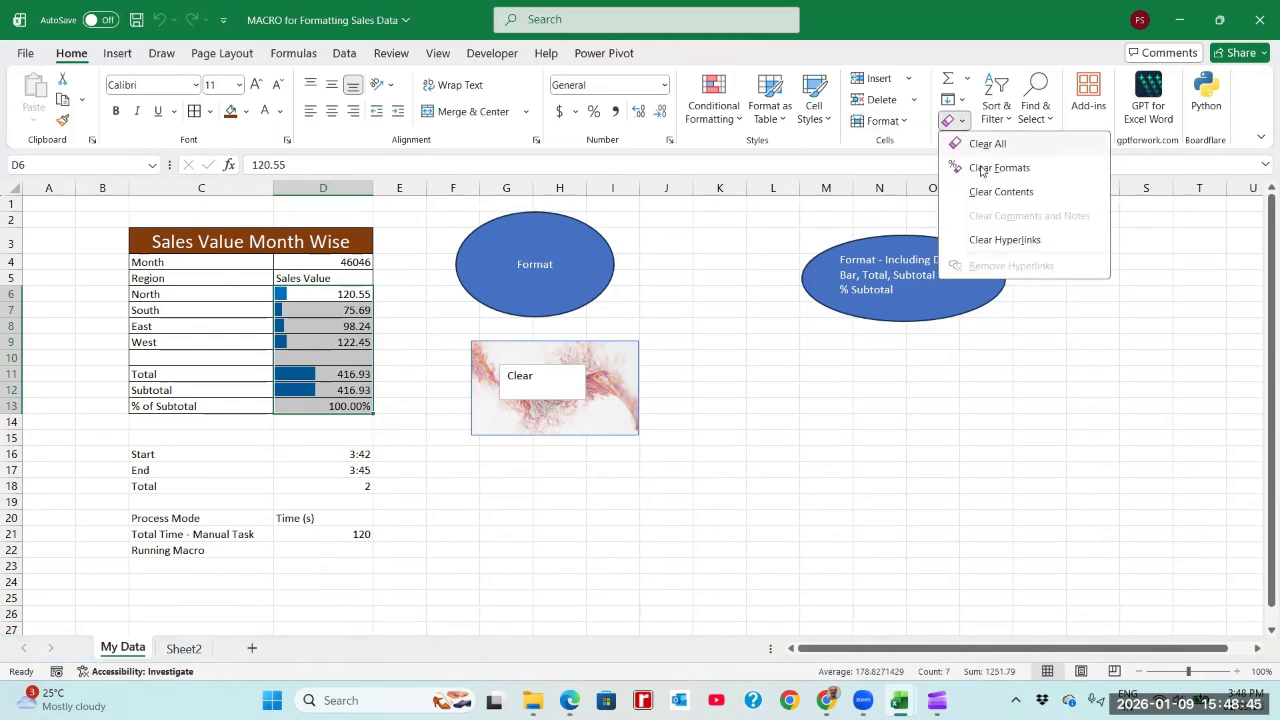
click(963, 170)
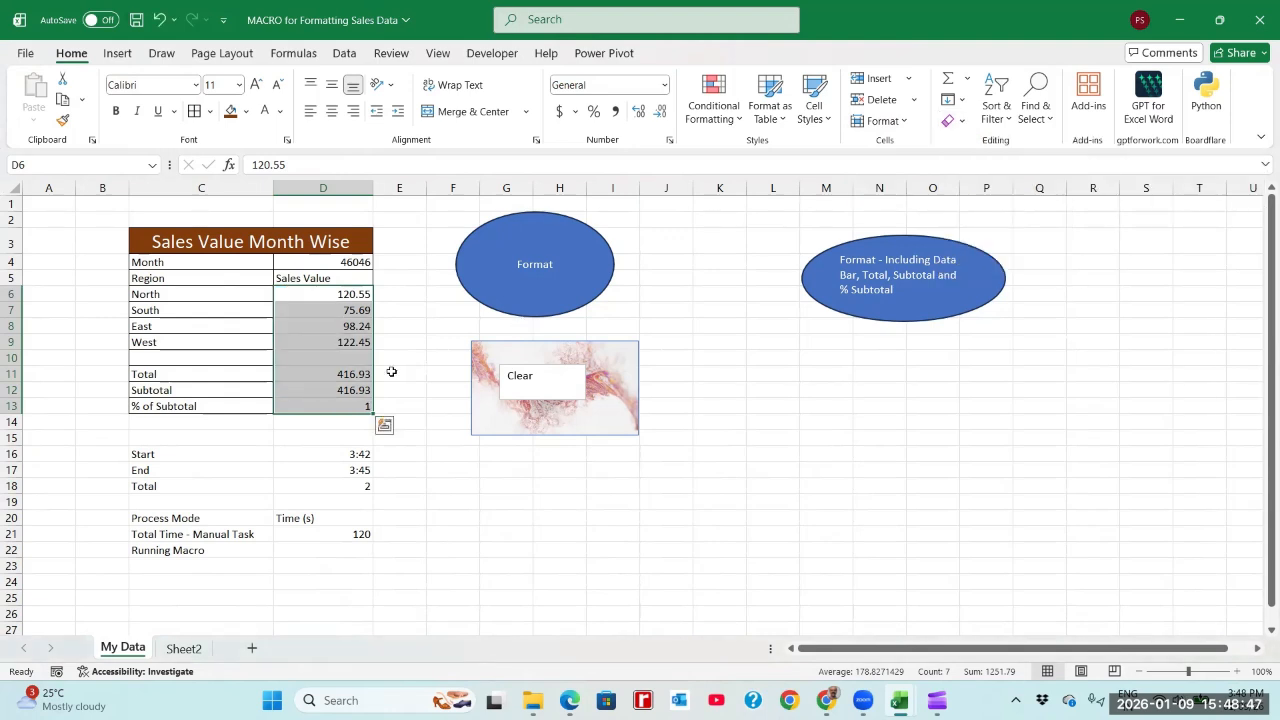
click(355, 376)
drag(290, 240, 322, 406)
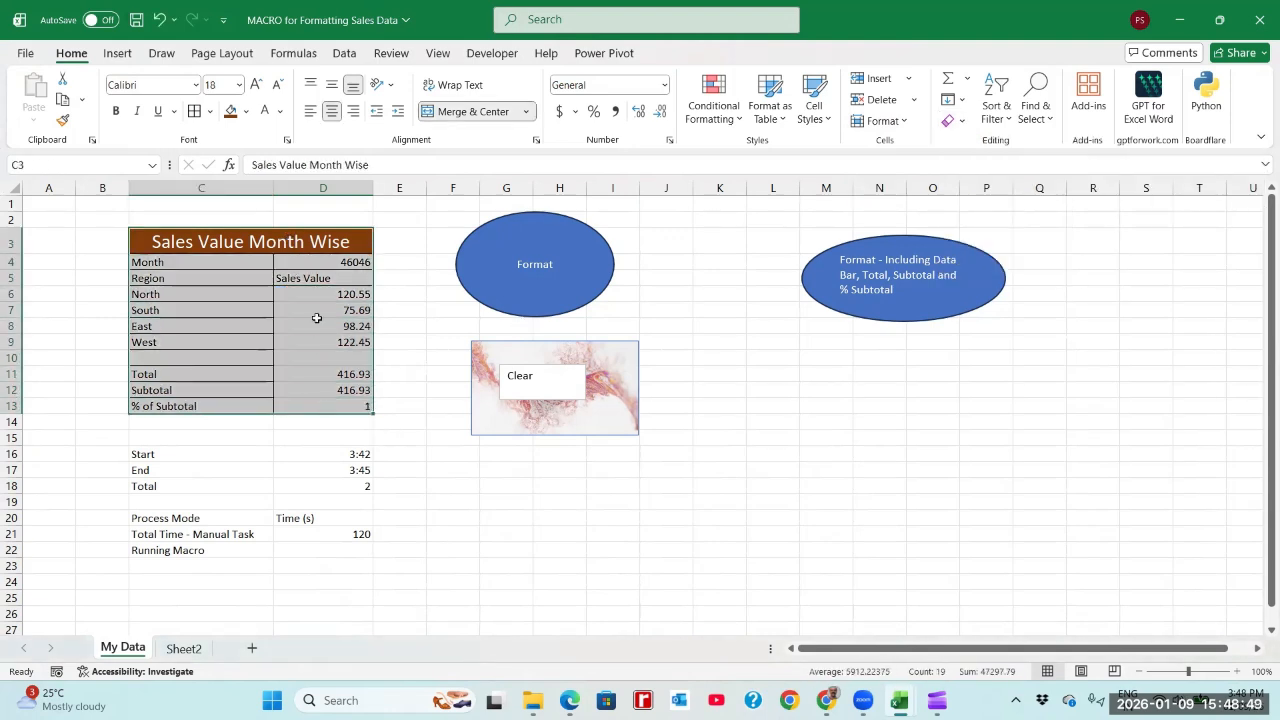
click(307, 308)
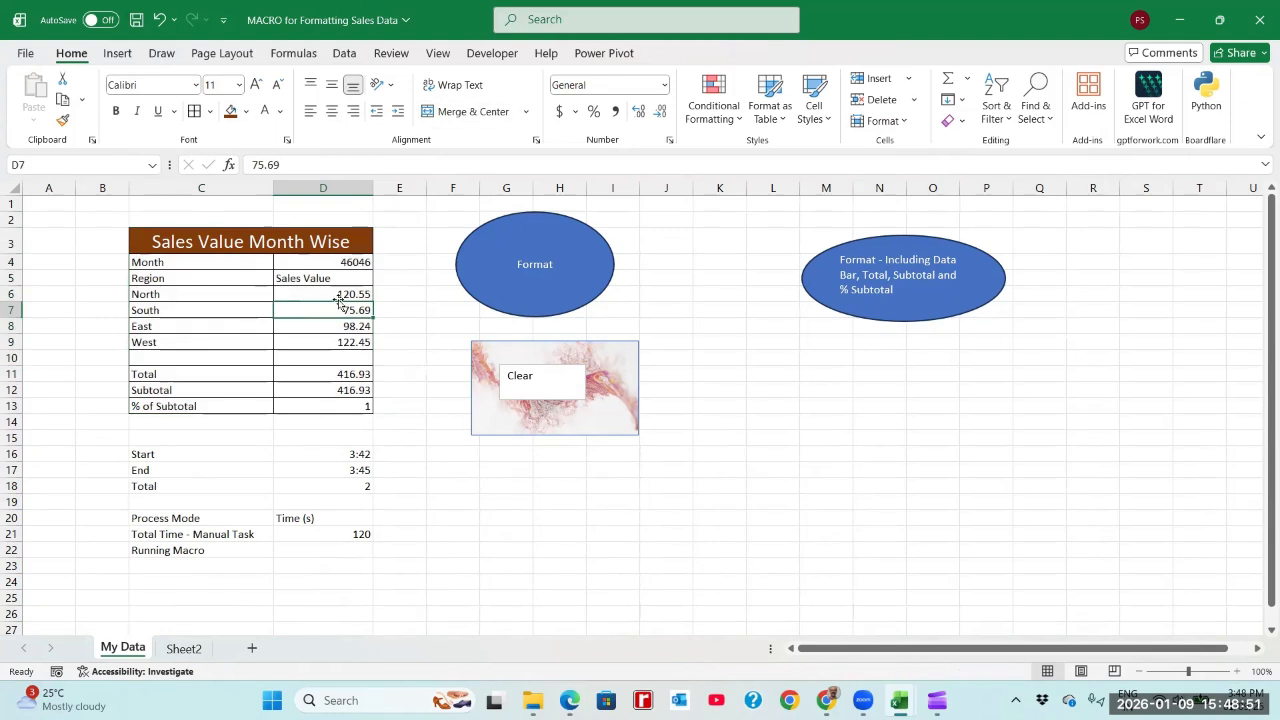
Step: Clear the contents of the Total, Subtotal and % of Subtotal rows in C11:D13
drag(216, 375, 337, 406)
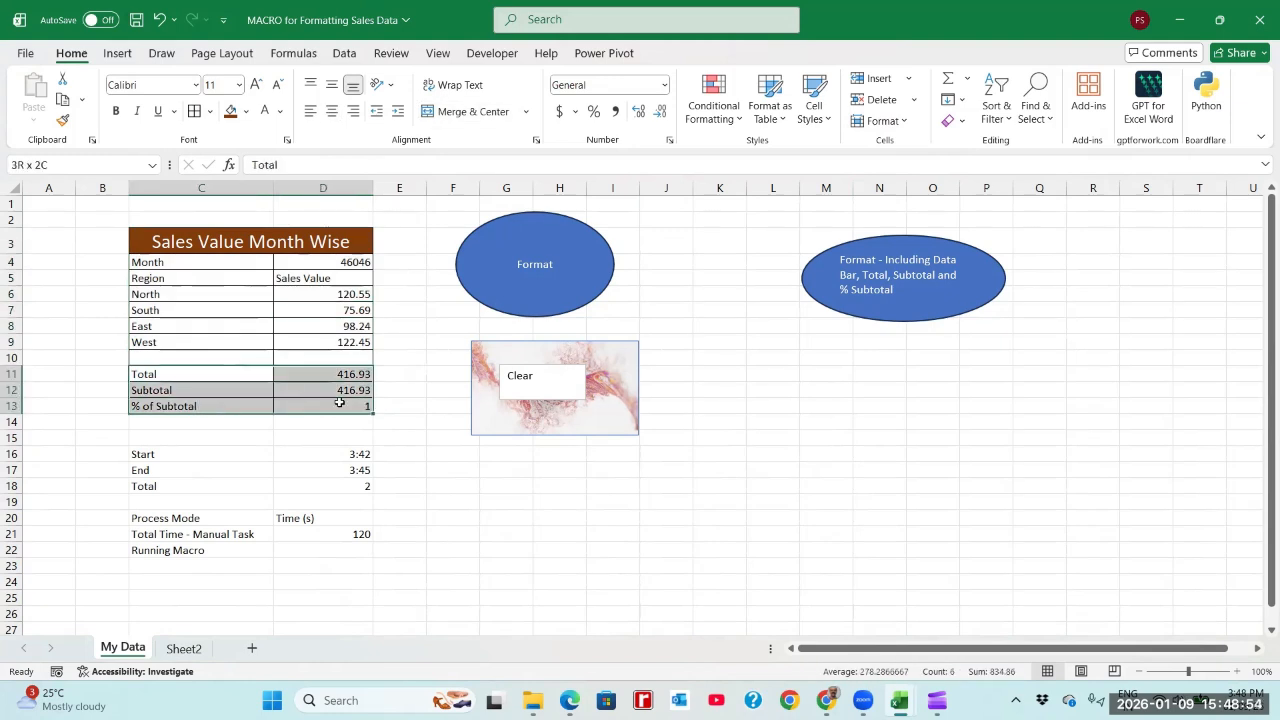
click(955, 121)
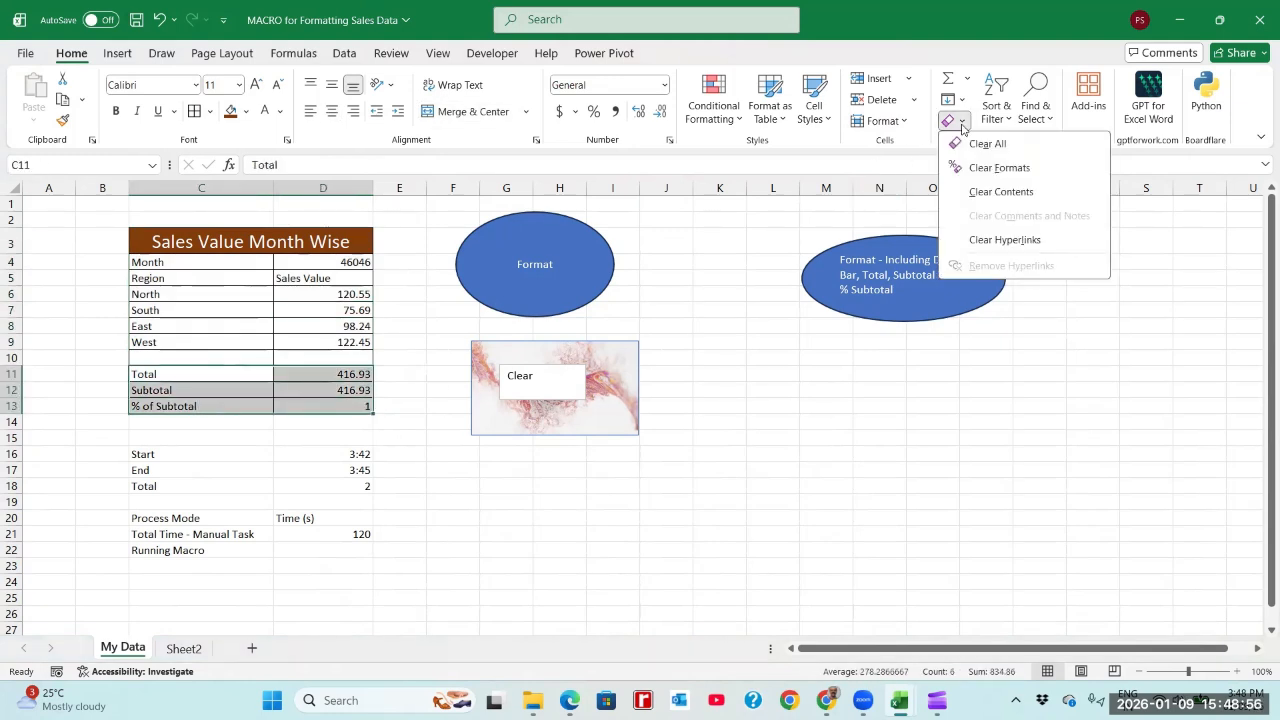
click(1000, 191)
click(424, 338)
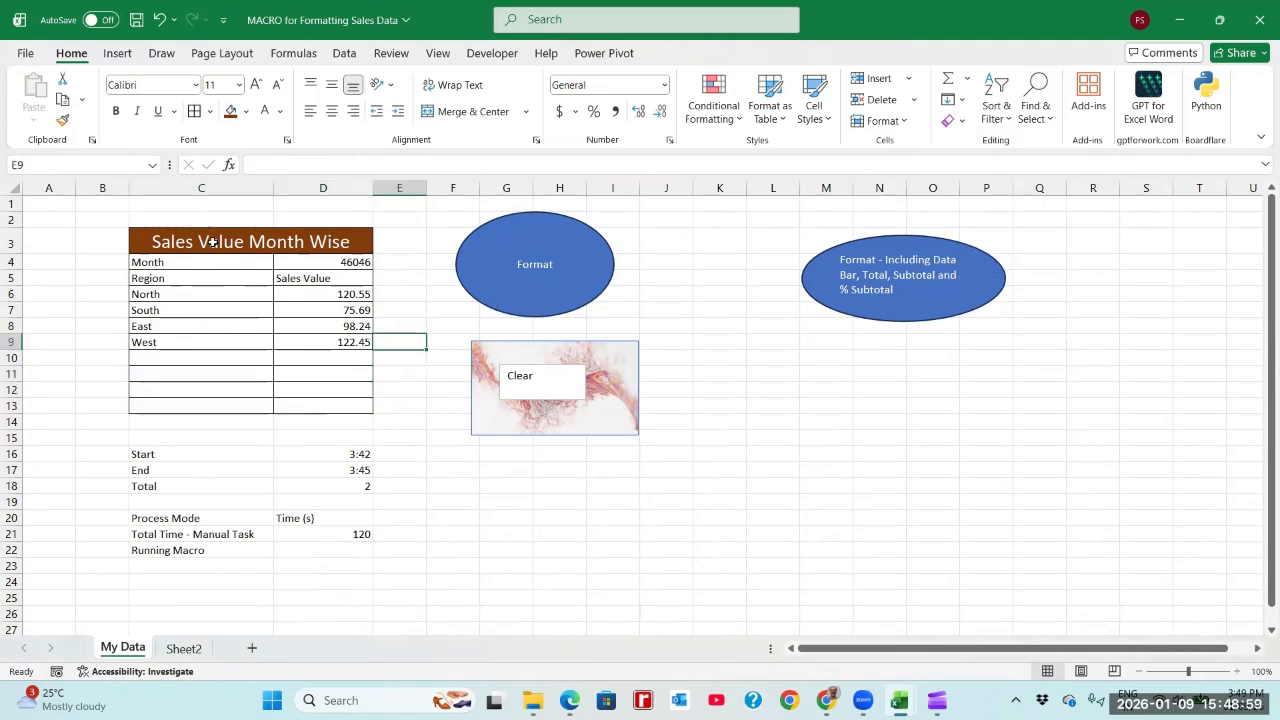
Step: Save the workbook with the totals removed and rerun the macro from the "Format - Including Data Bar" oval
drag(213, 241, 296, 404)
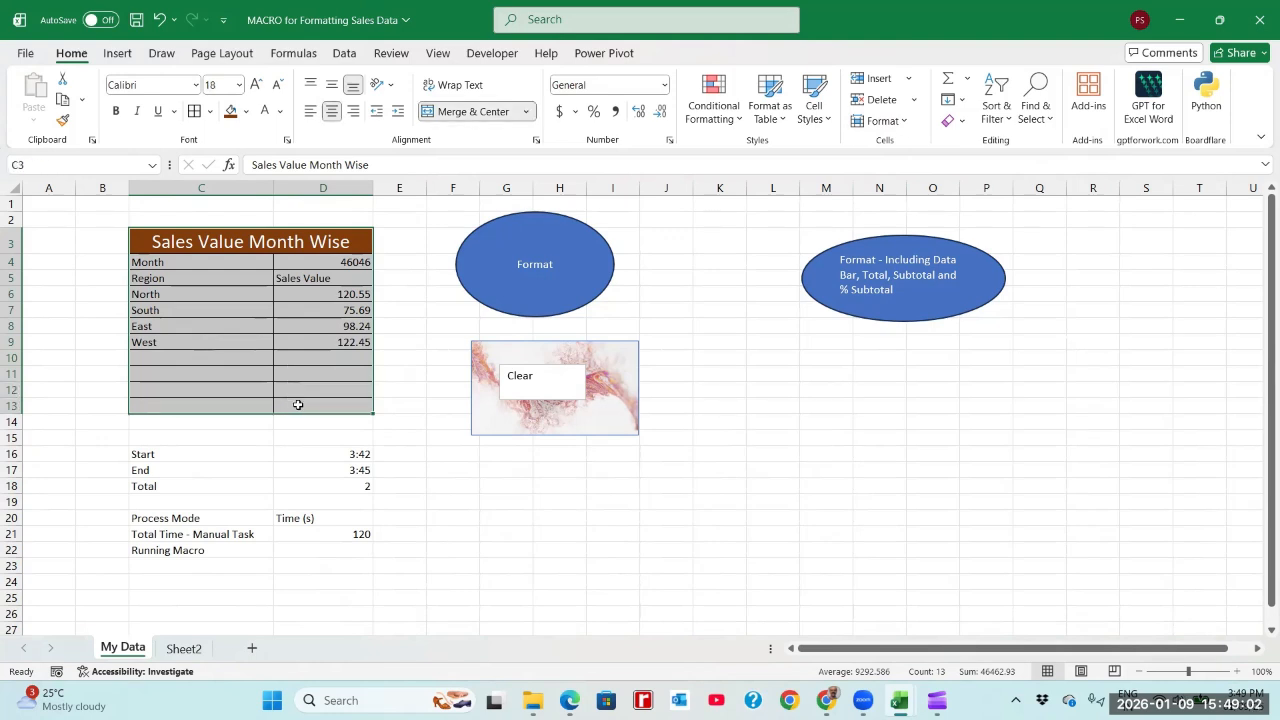
click(140, 21)
click(924, 405)
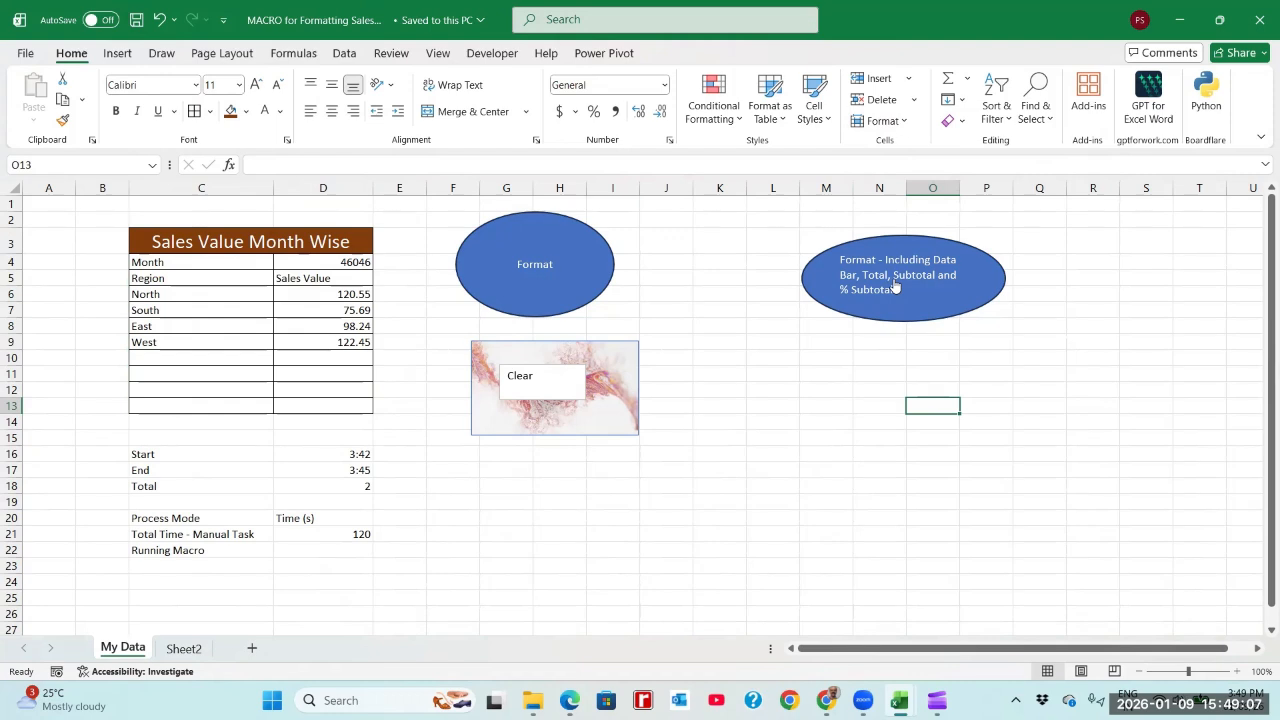
click(895, 286)
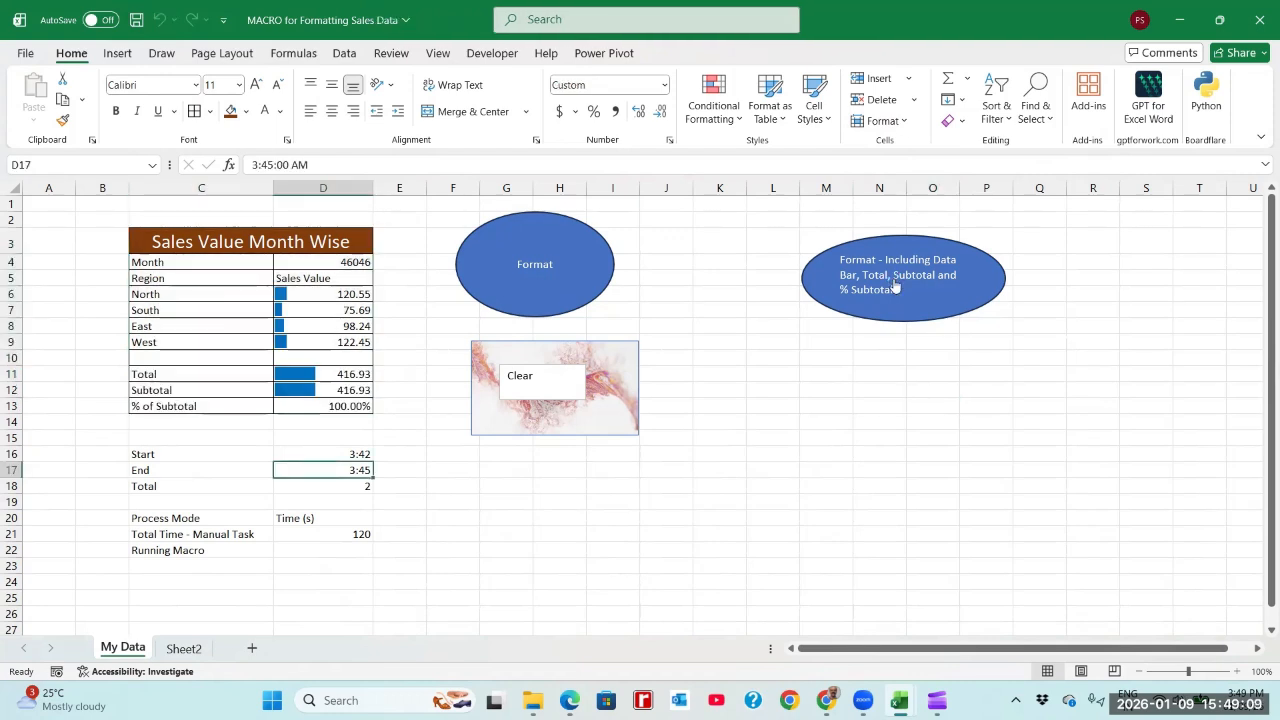
Step: Enter 1 second as the Running Macro time in D22 and save the workbook
click(367, 551)
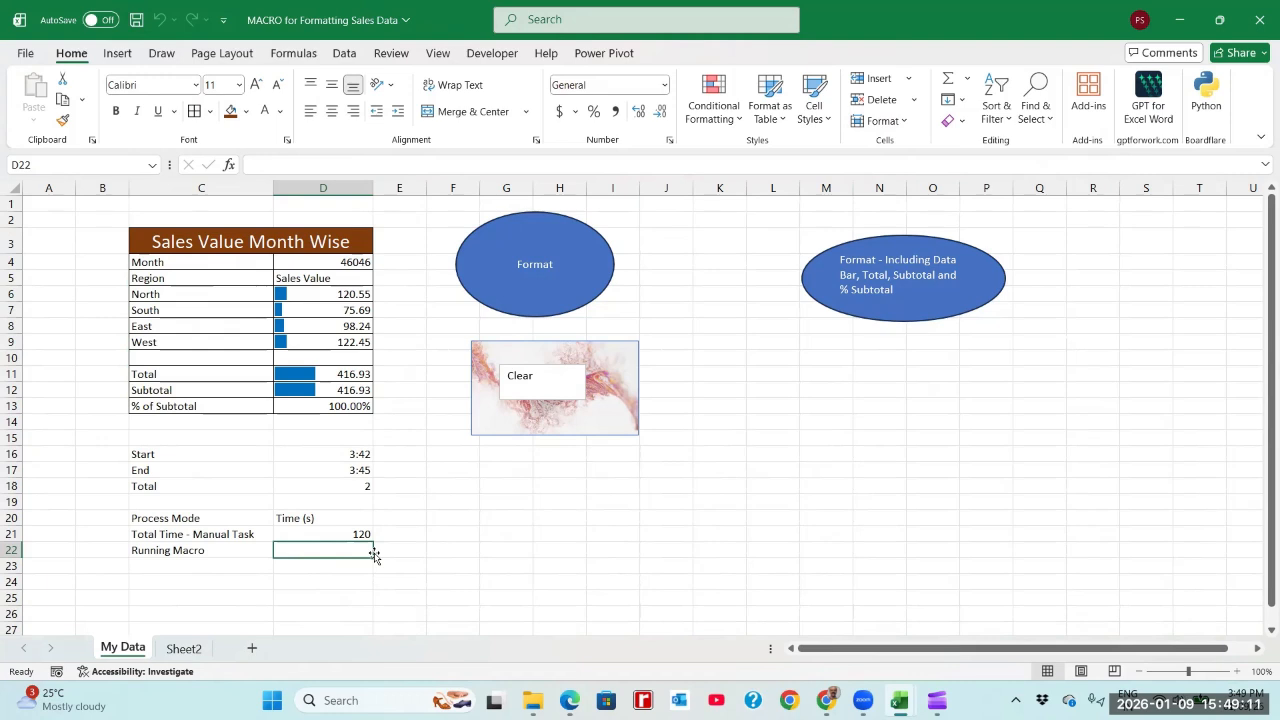
text(1)
key(Return)
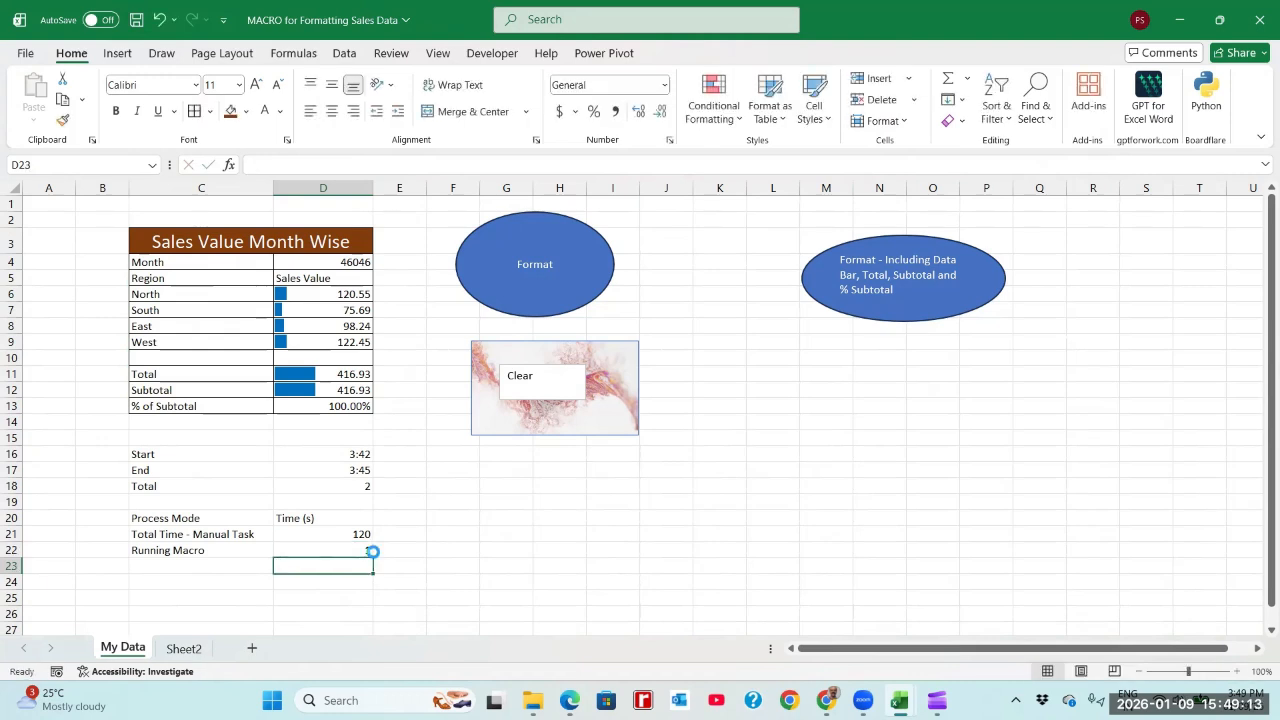
key(ctrl+s)
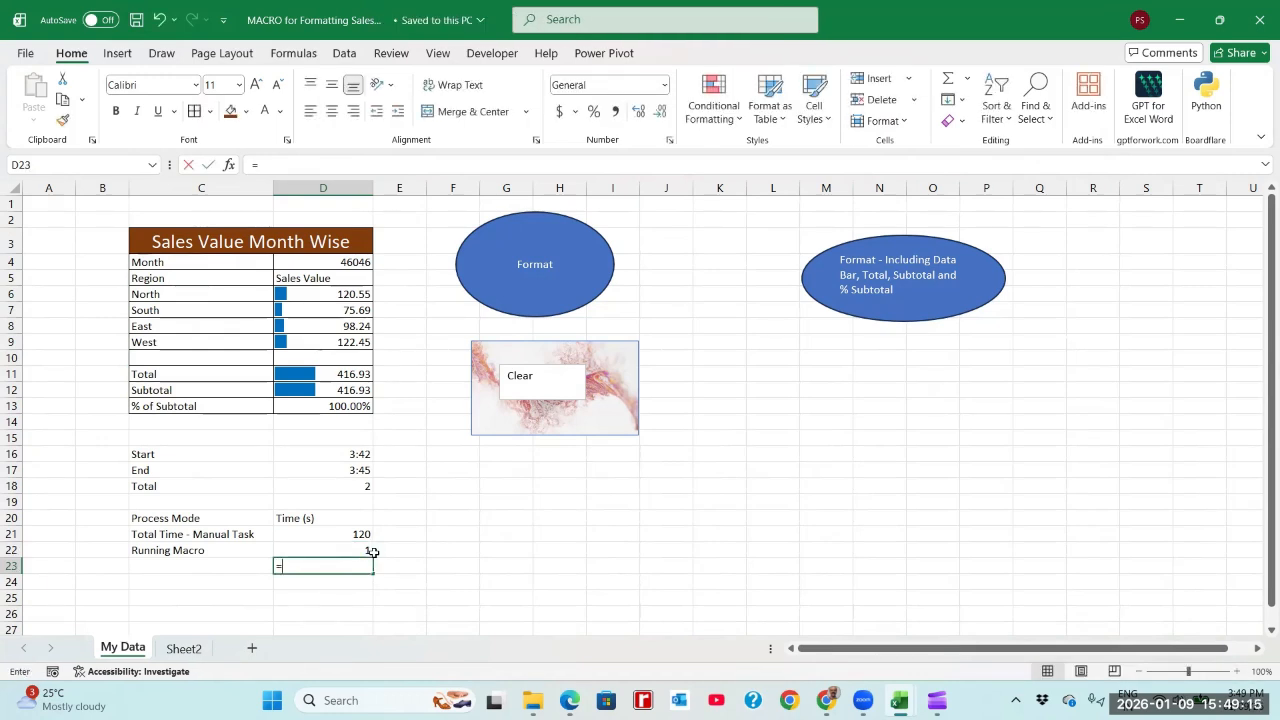
Step: Calculate the time saved by the macro in D23 with the formula =D21-D22
text(=D21-)
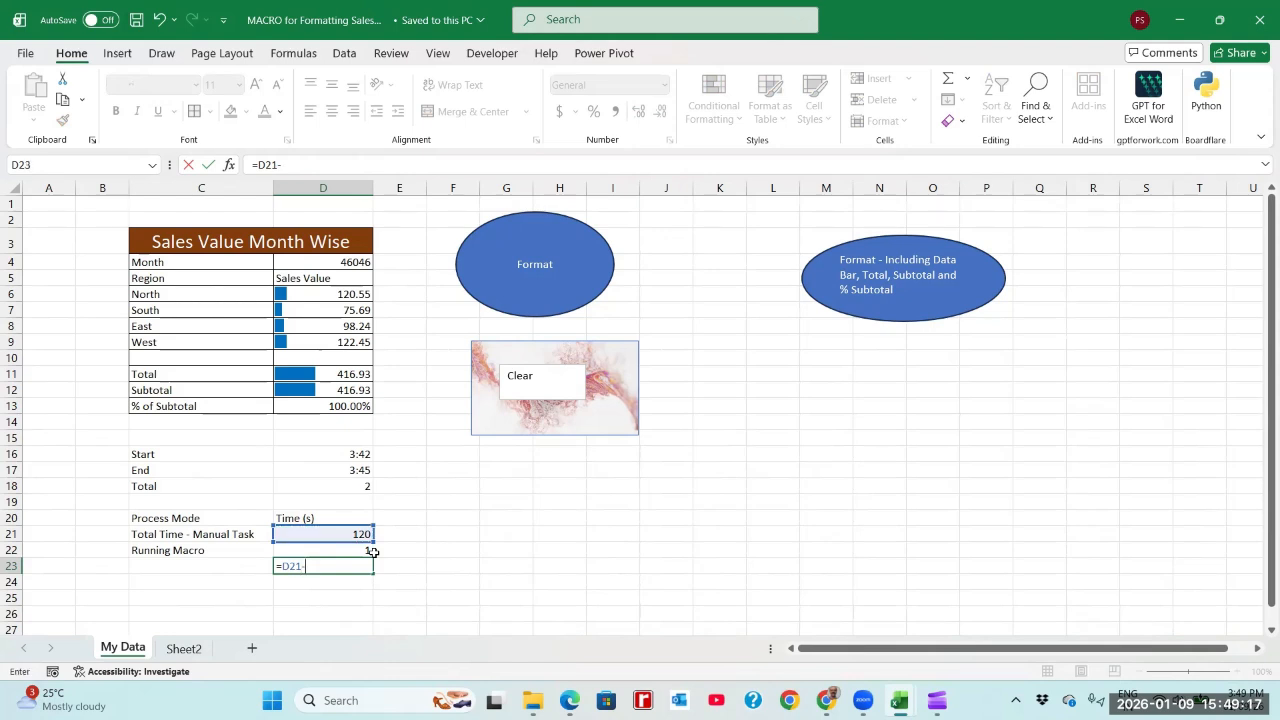
text(D22)
key(Return)
Step: Calculate the saved share of the manual time in D24 with the formula =D23/D21
text(=)
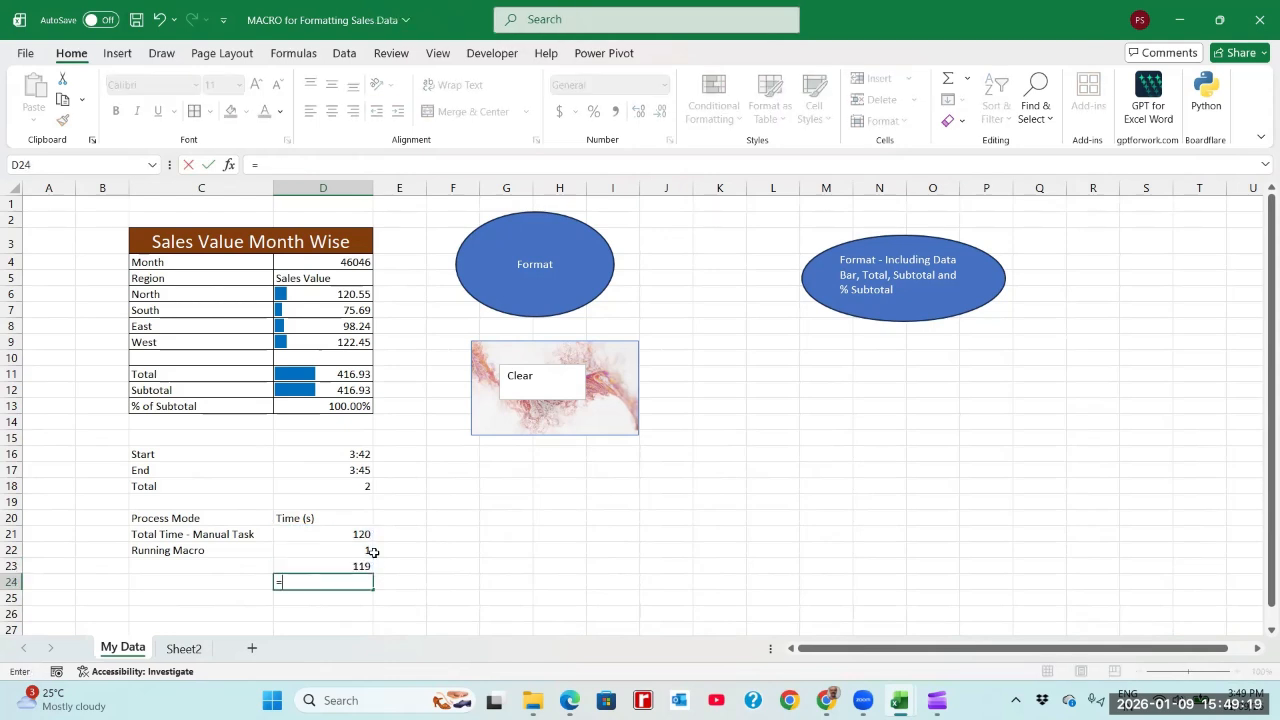
key(Up)
text(/)
key(Up)
Step: Format D24 as a percentage with two decimal places and save the workbook
key(Up)
key(Up)
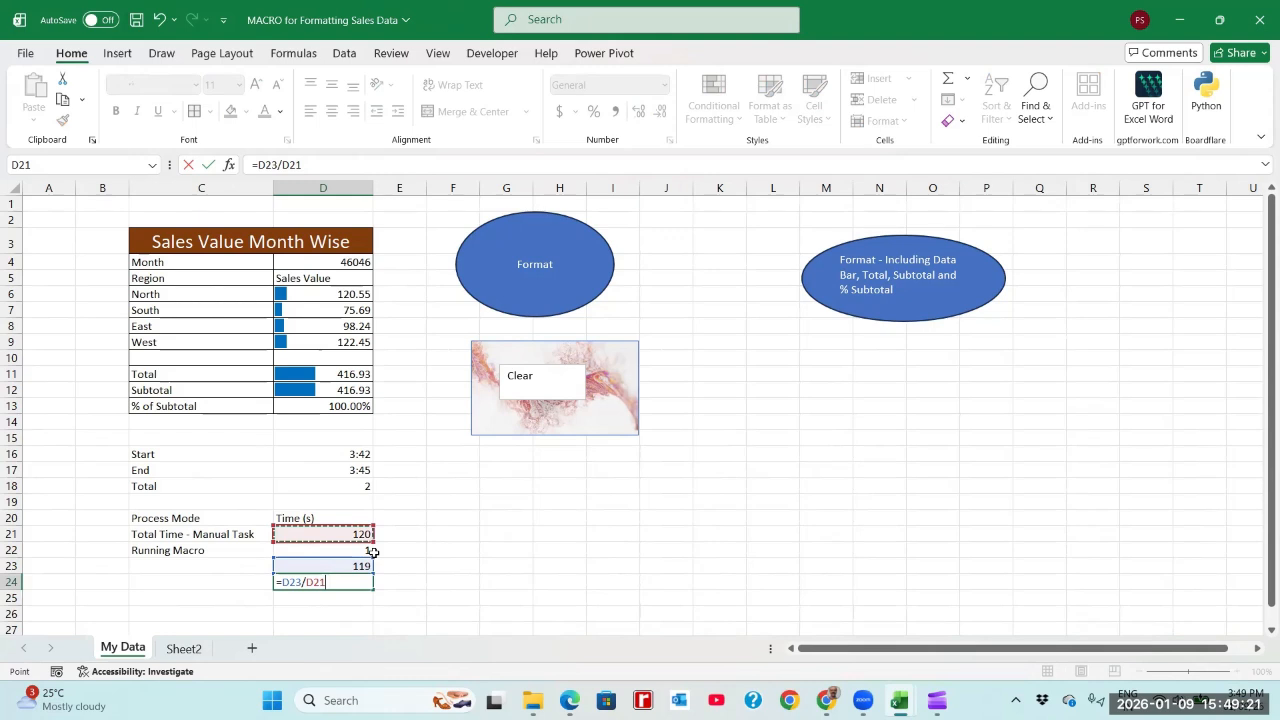
key(Return)
key(Up)
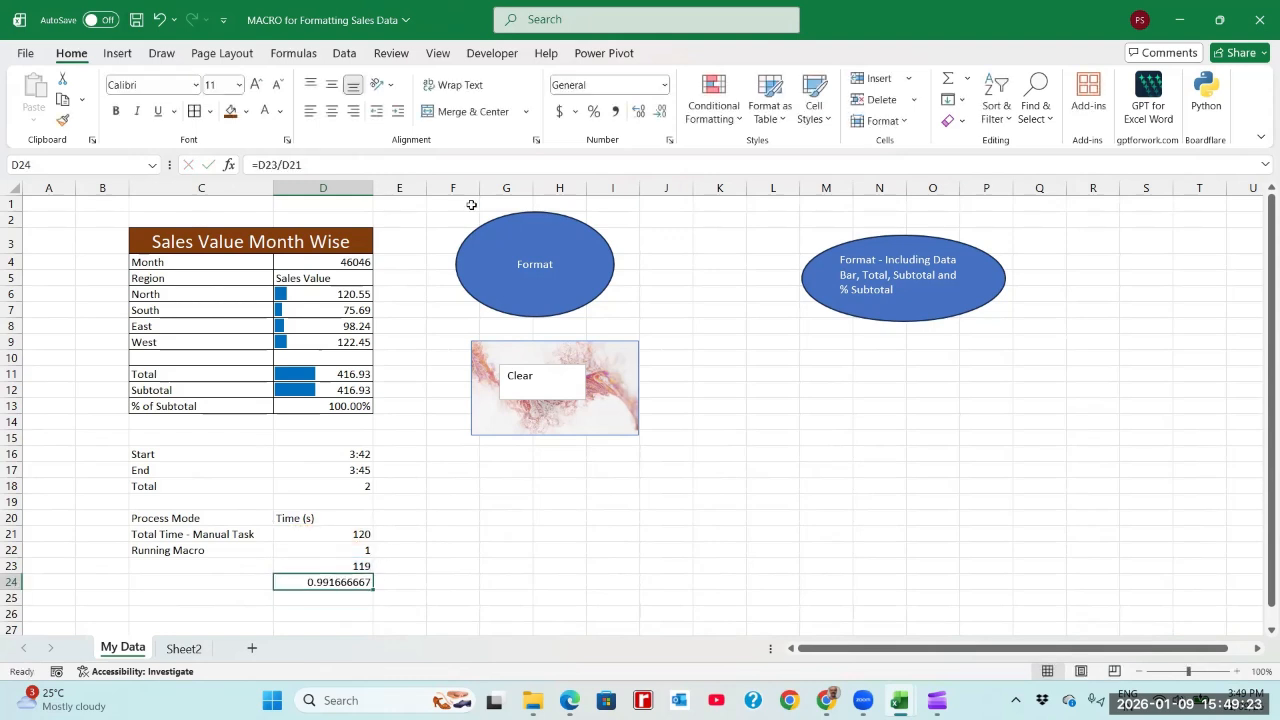
click(594, 111)
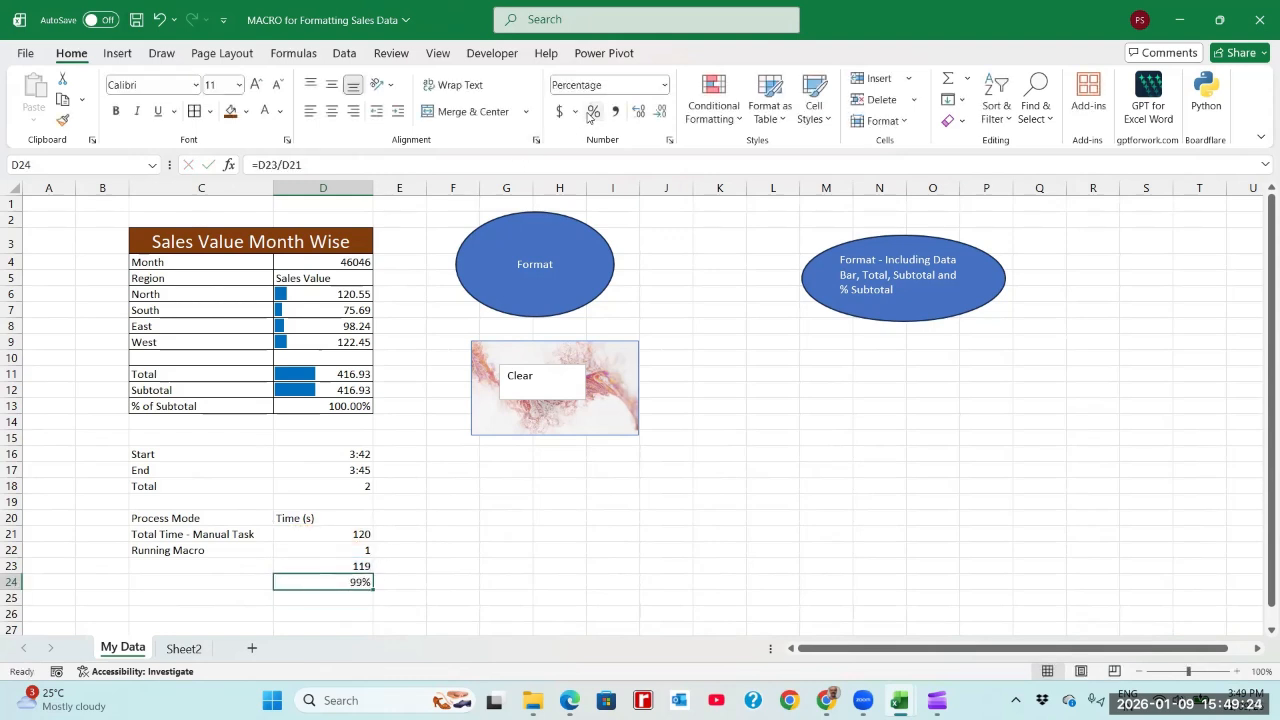
click(645, 111)
click(645, 111)
key(ctrl+s)
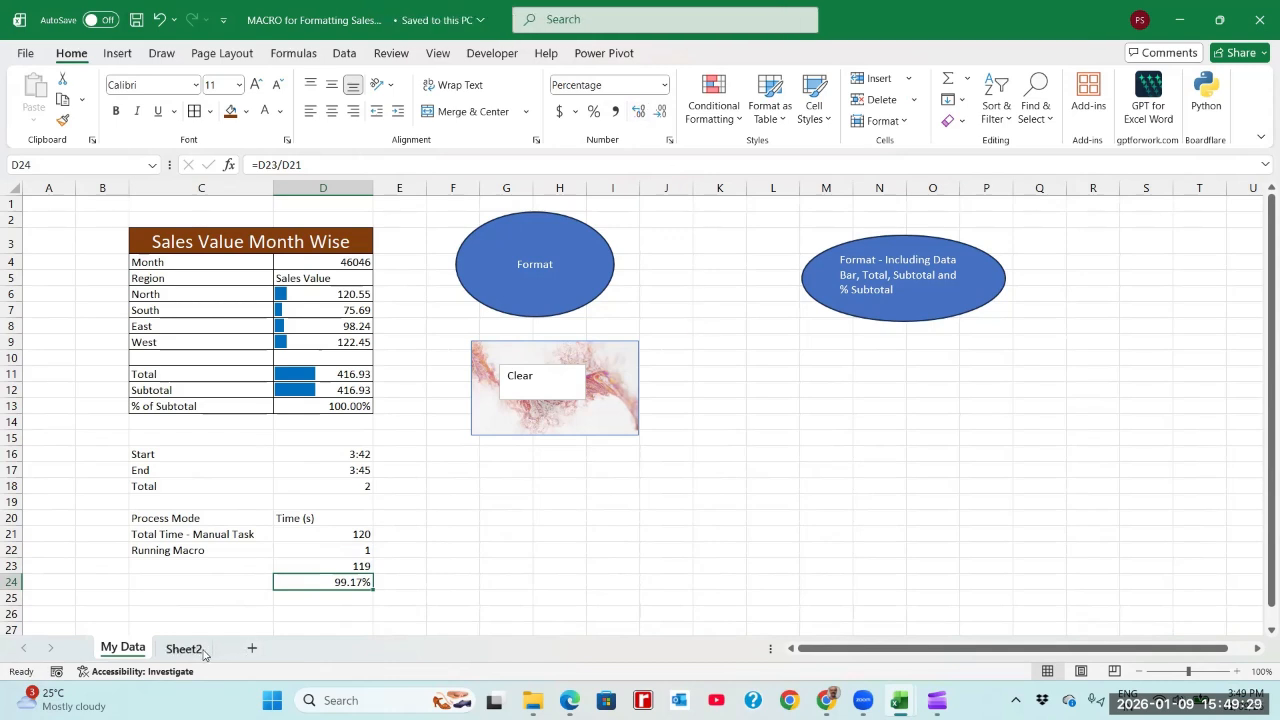
Step: View the code of the My Data sheet and open the module Mod1_ToFomat from this workbook's VBA project
right_click(139, 651)
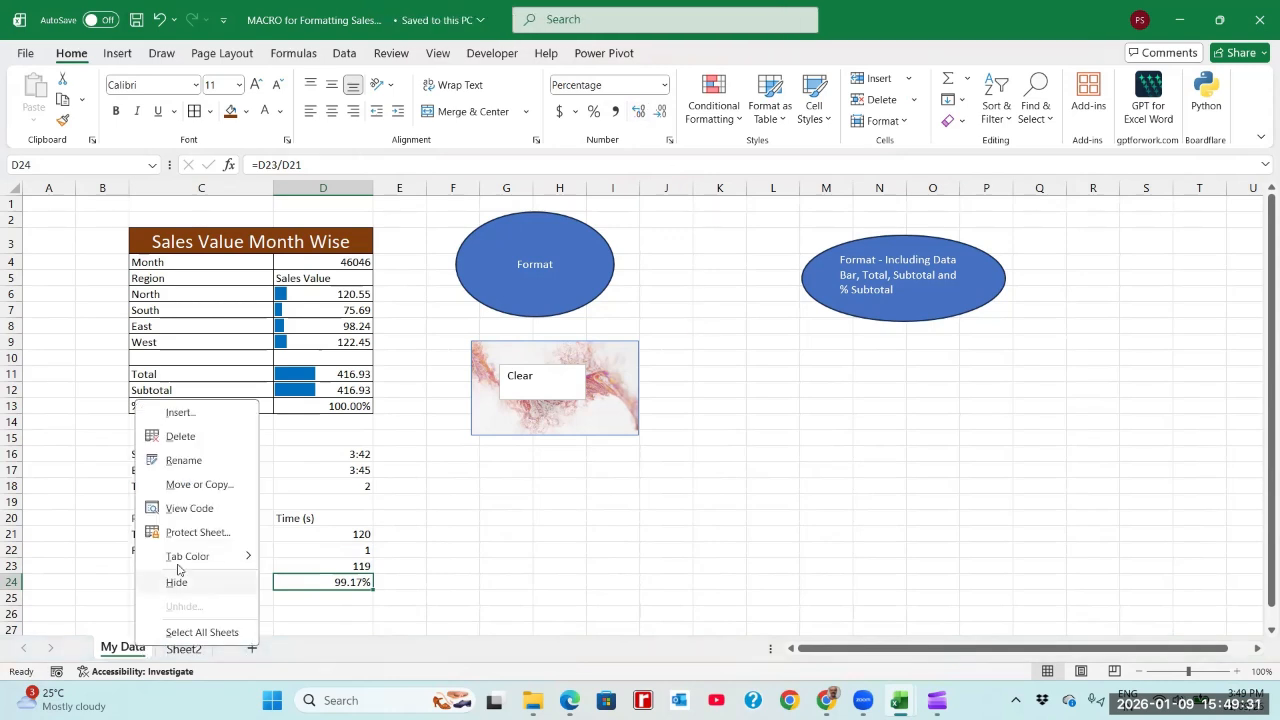
click(195, 508)
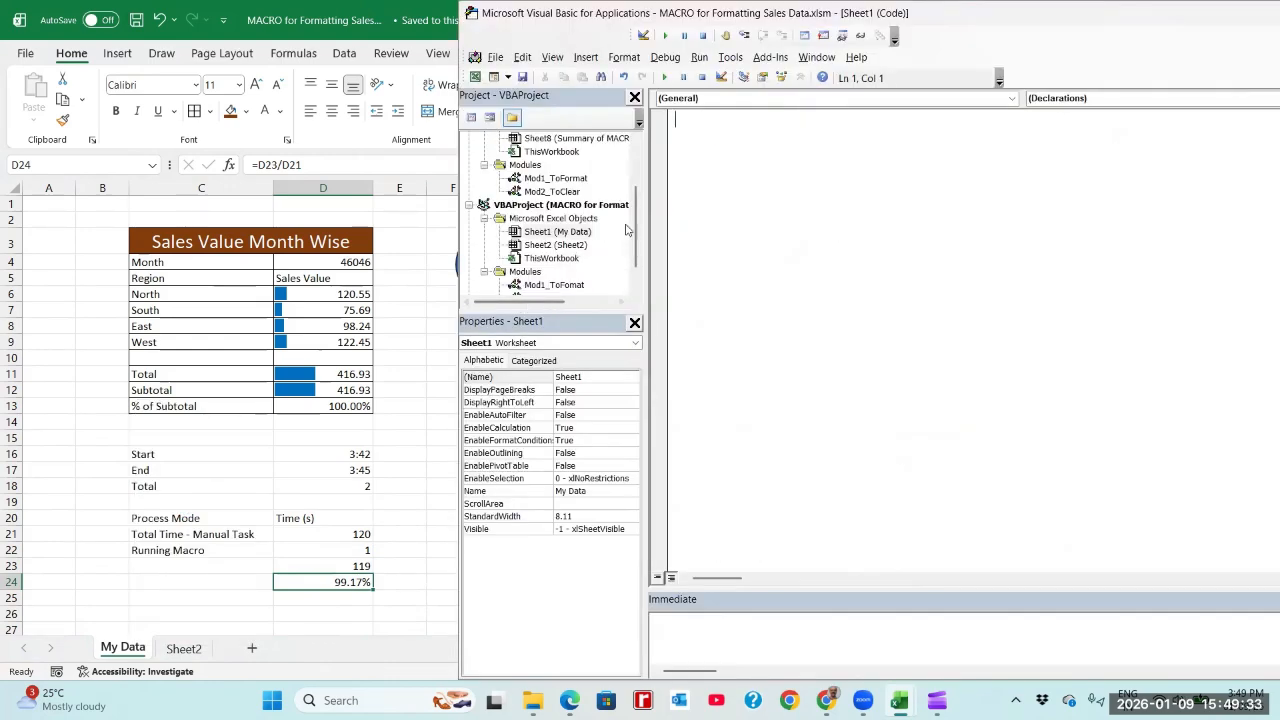
drag(636, 233, 642, 257)
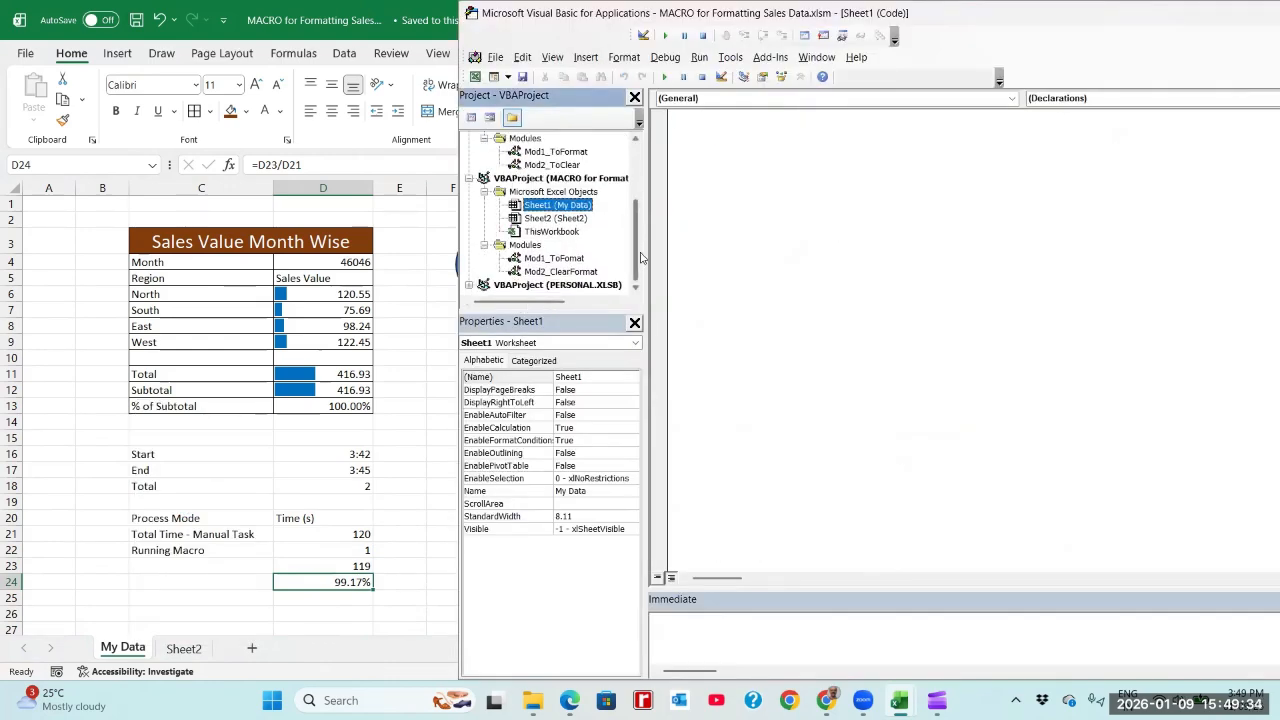
double_click(572, 261)
Step: Look through the recorded code of Macro3_FormatWithDataBar_TotalSubtotal from its Sub line to End Sub
click(870, 302)
scroll(876, 300, down, 1)
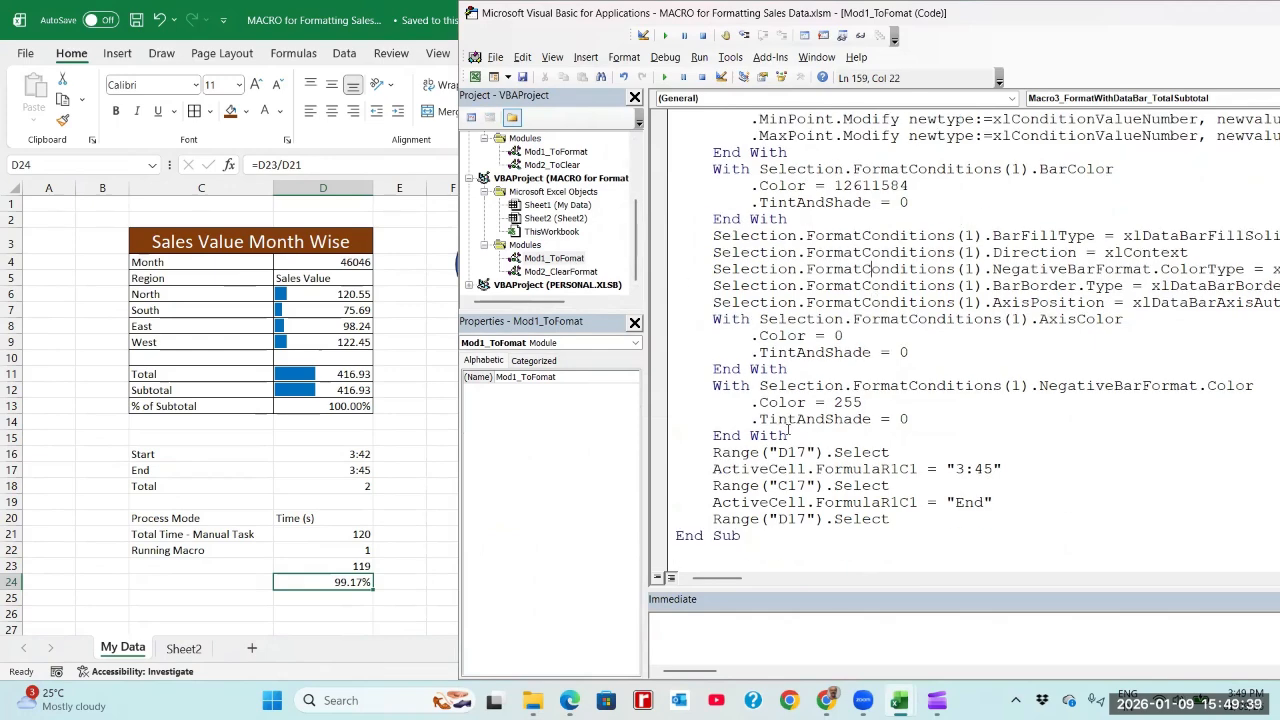
scroll(790, 428, up, 20)
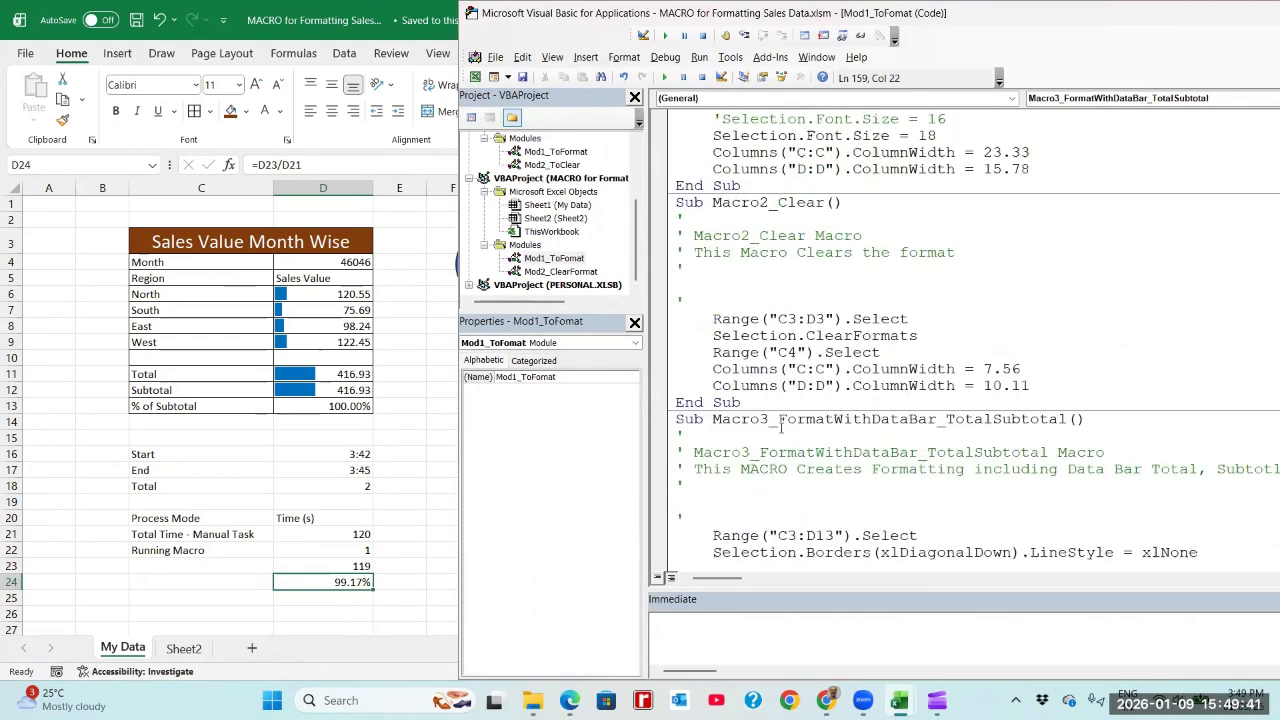
scroll(782, 428, up, 1)
scroll(783, 428, down, 3)
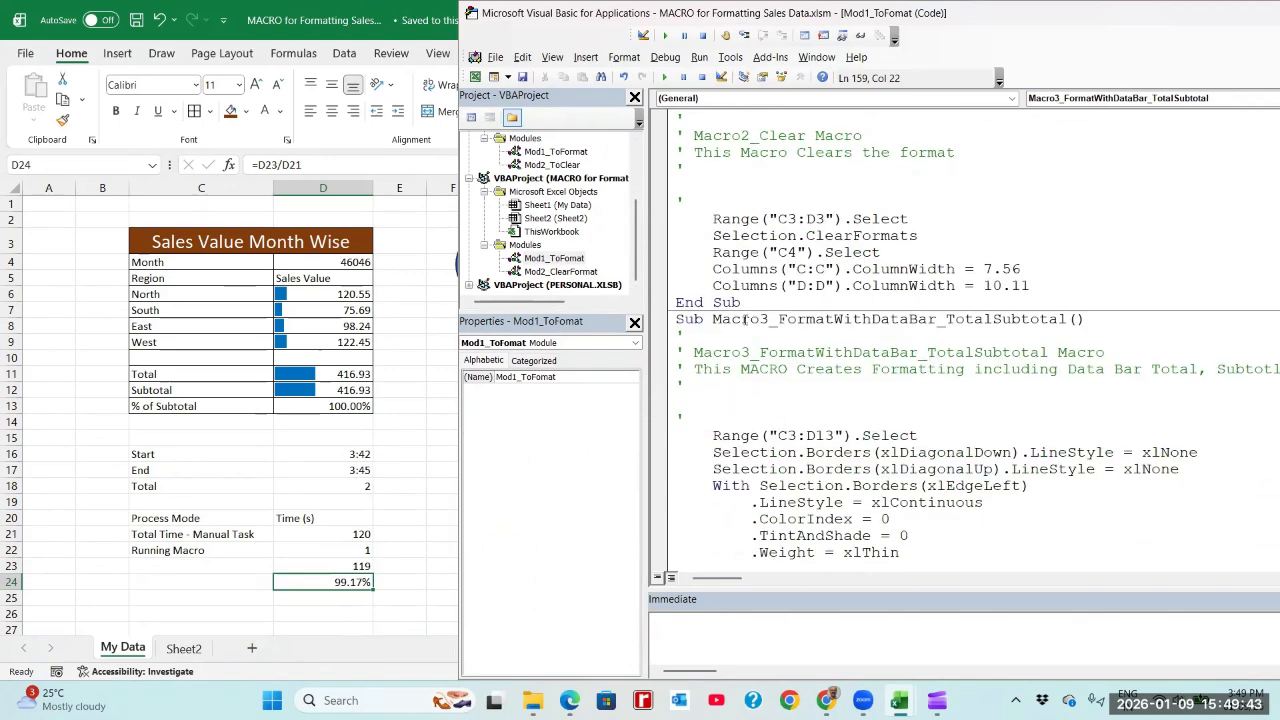
drag(678, 320, 913, 598)
click(845, 469)
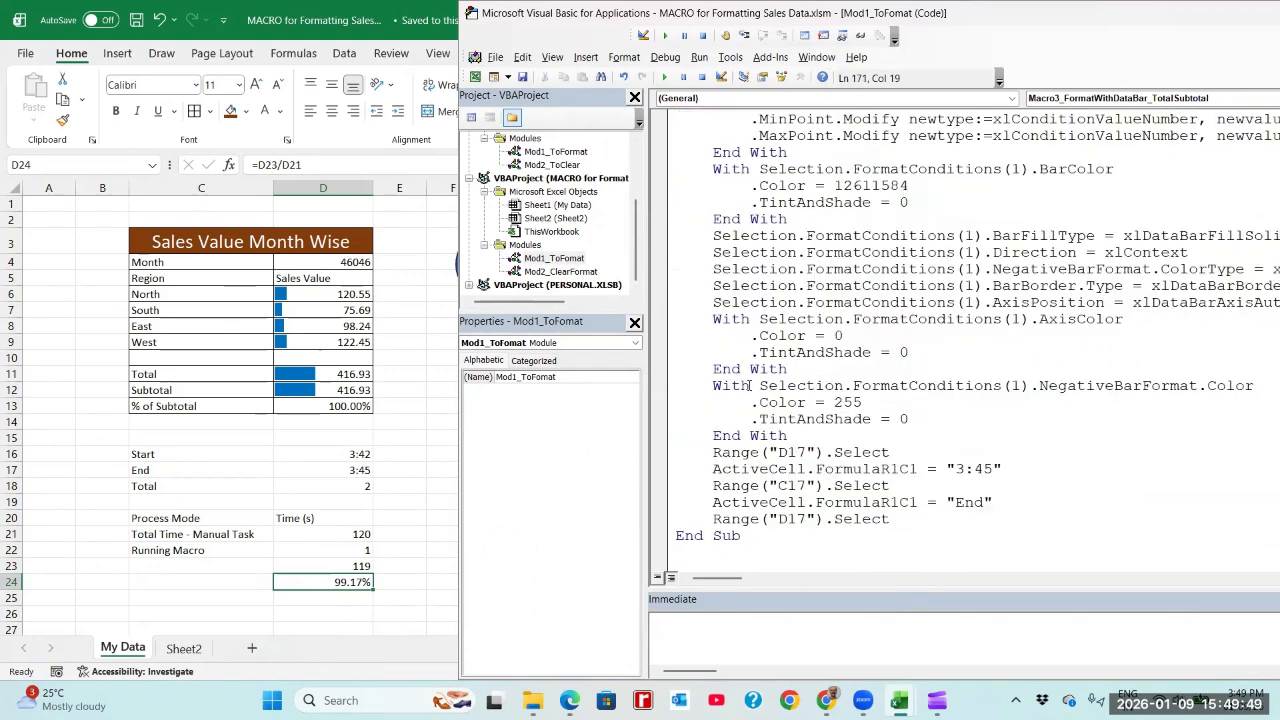
Step: Examine and highlight the Macro3 code lines for the total, subtotal and % of subtotal, from Range("C11").Select to the "0.0%" number format
scroll(750, 385, up, 10)
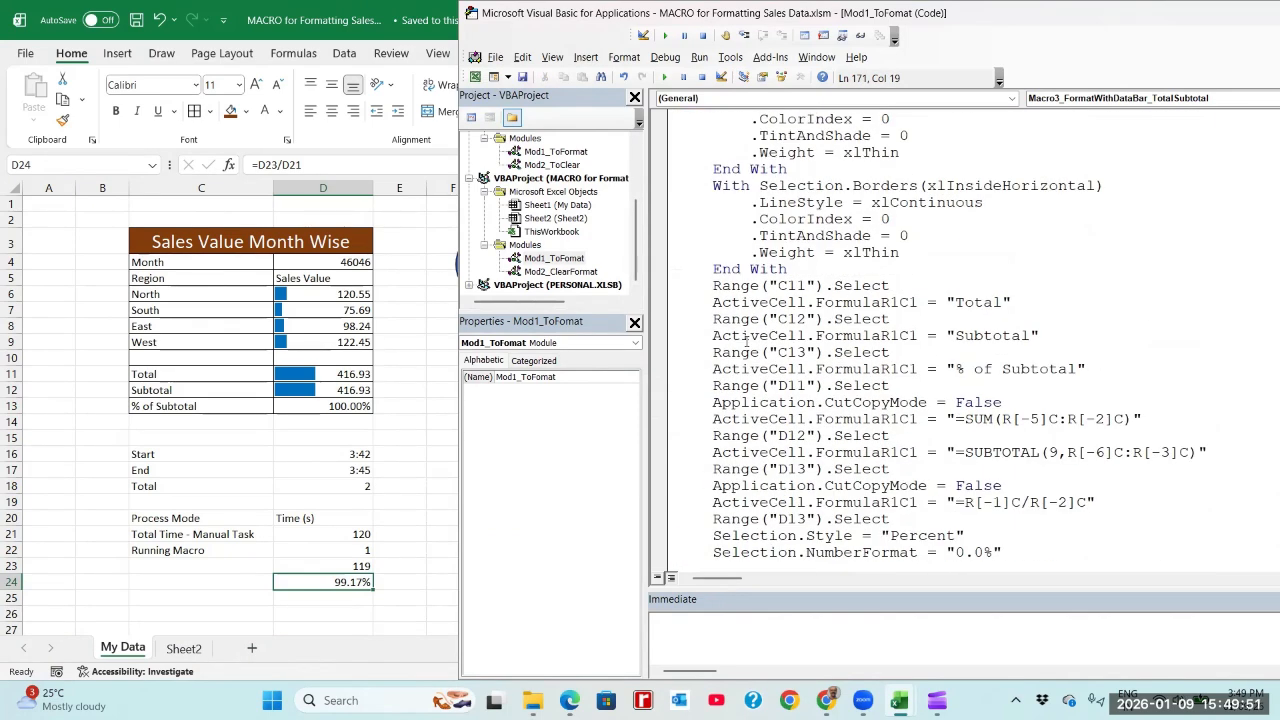
scroll(746, 340, up, 4)
scroll(746, 340, up, 1)
scroll(746, 340, down, 5)
drag(716, 285, 1064, 336)
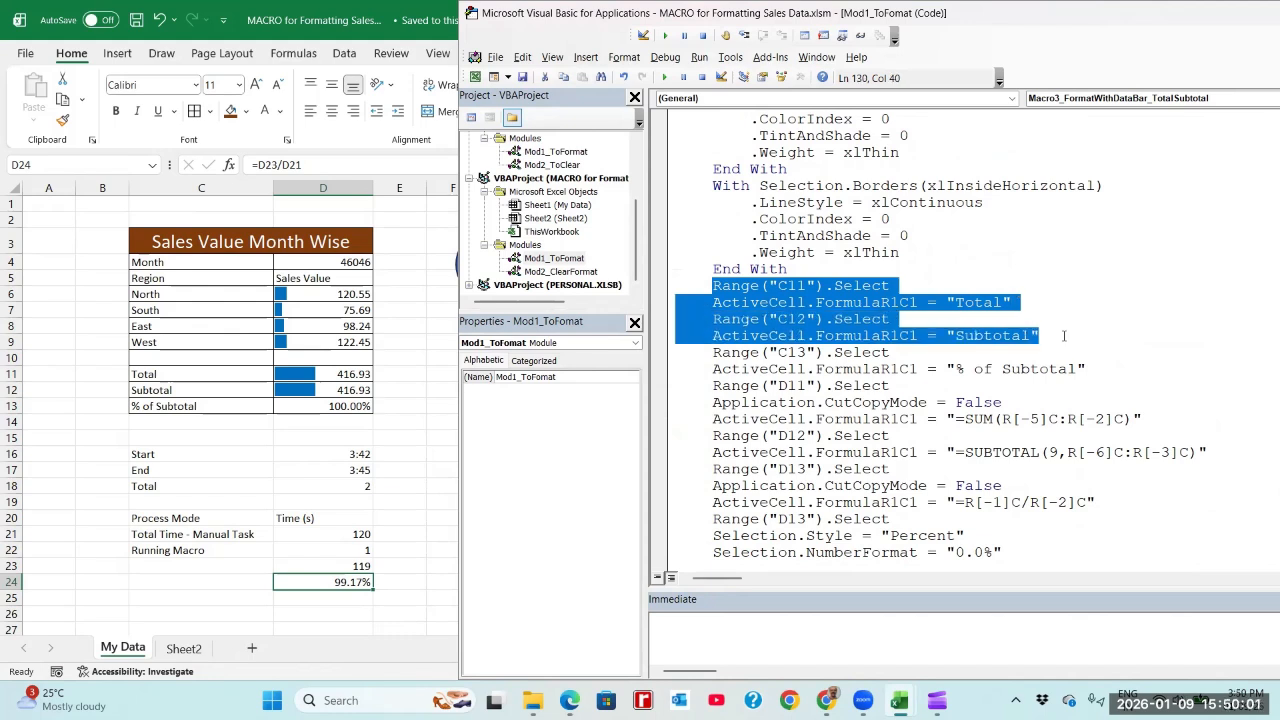
drag(1064, 336, 1169, 545)
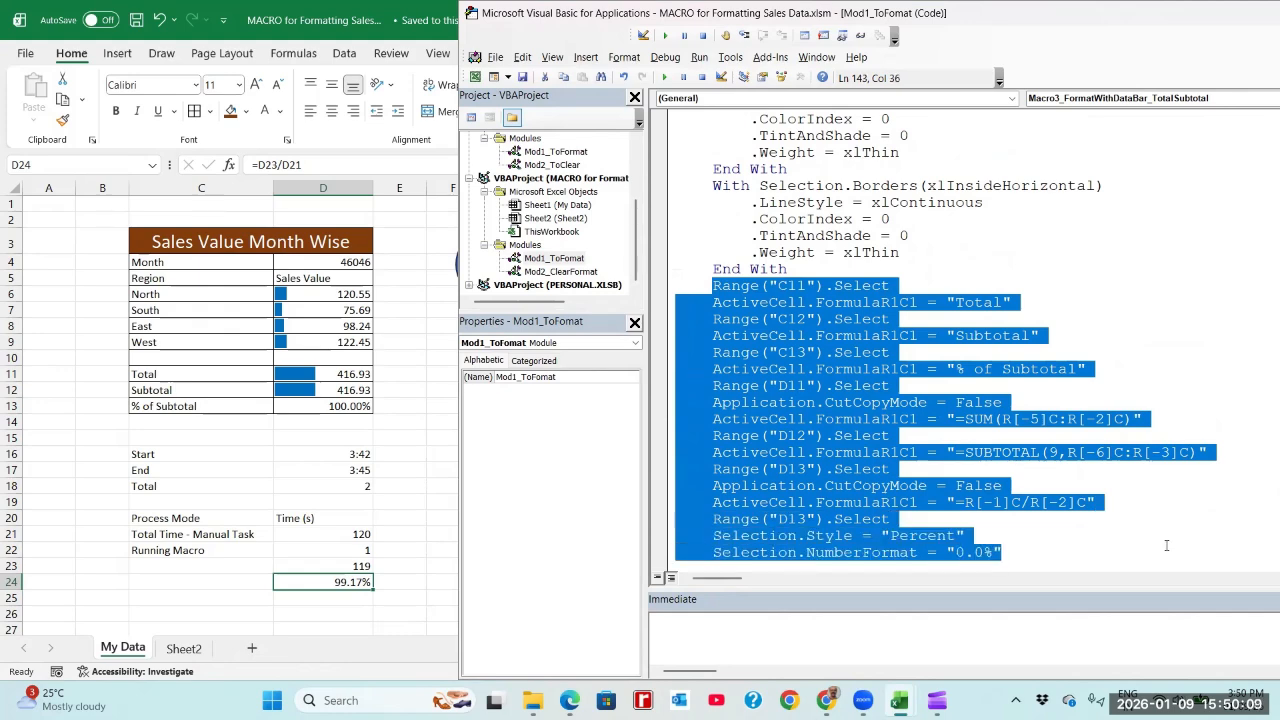
click(994, 334)
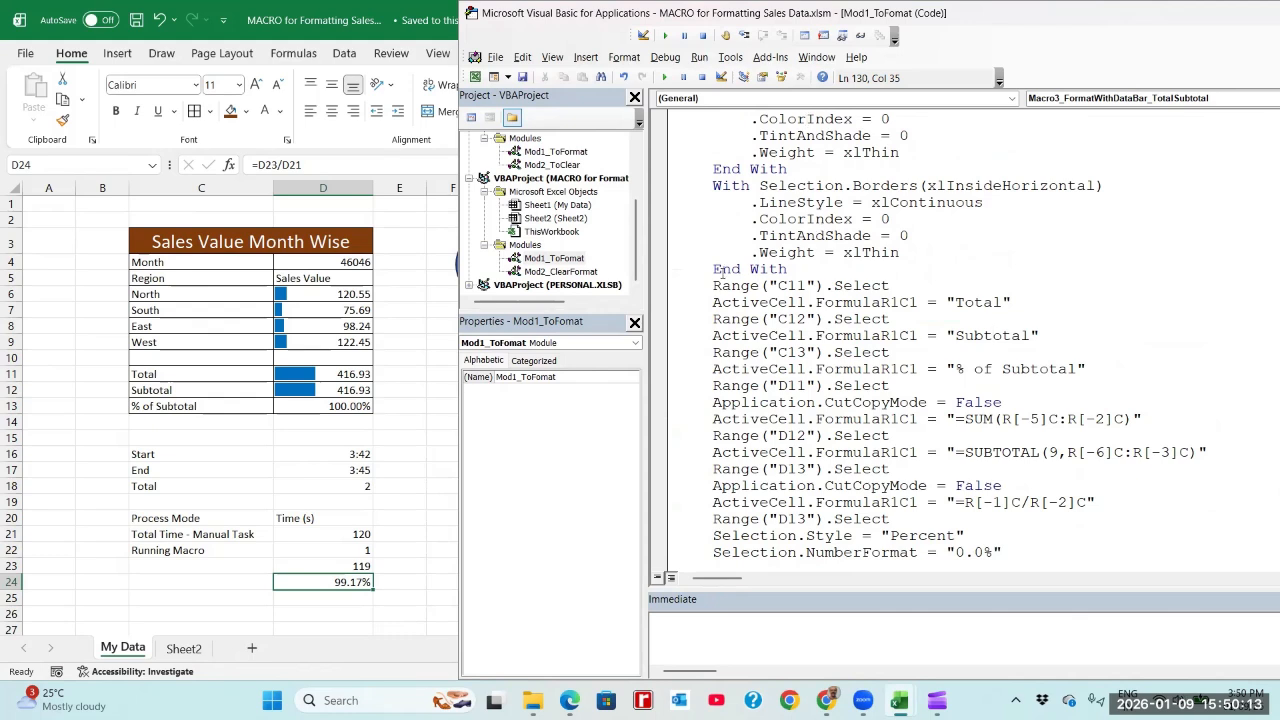
drag(678, 284, 1068, 548)
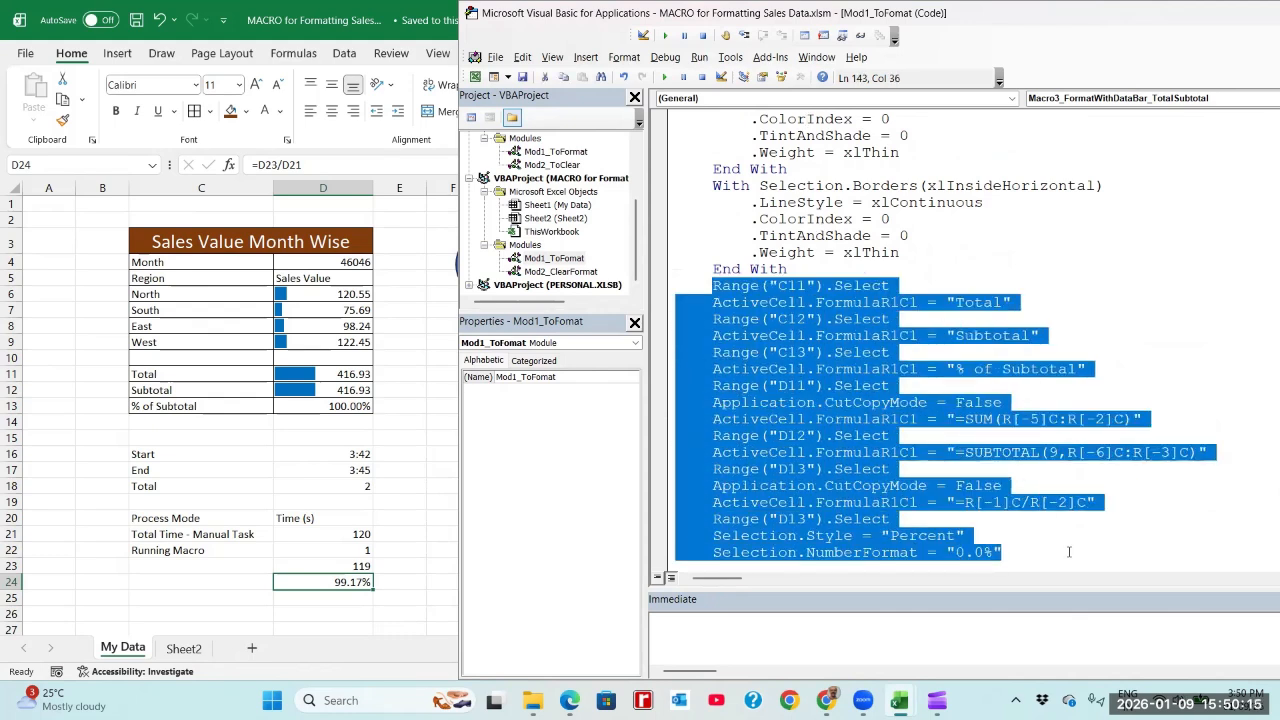